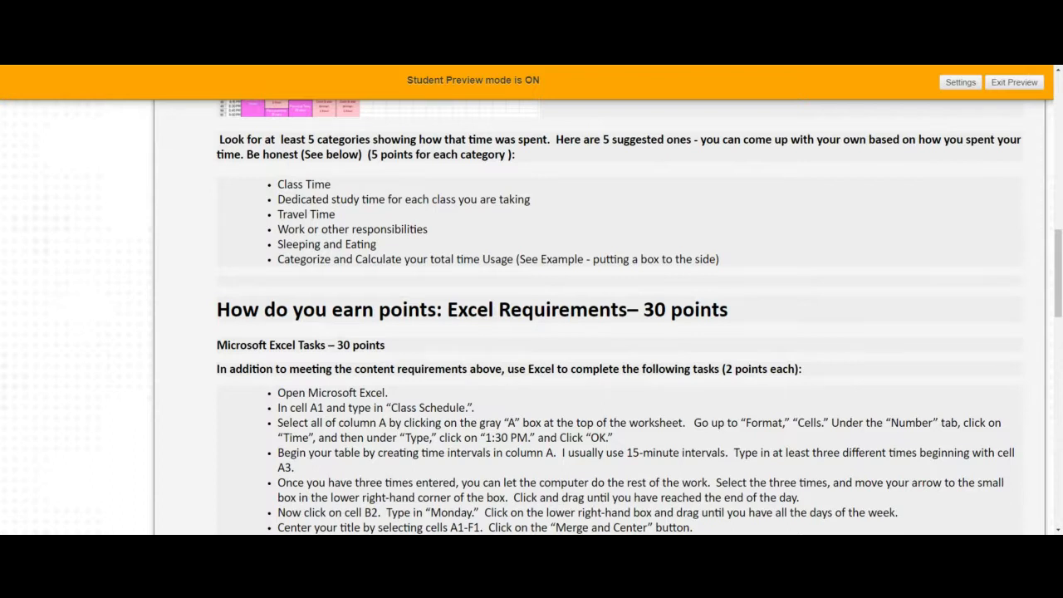
# Read through the Excel requirements list in the assignment instructions.
pyautogui.scroll(-3, 597, 316)
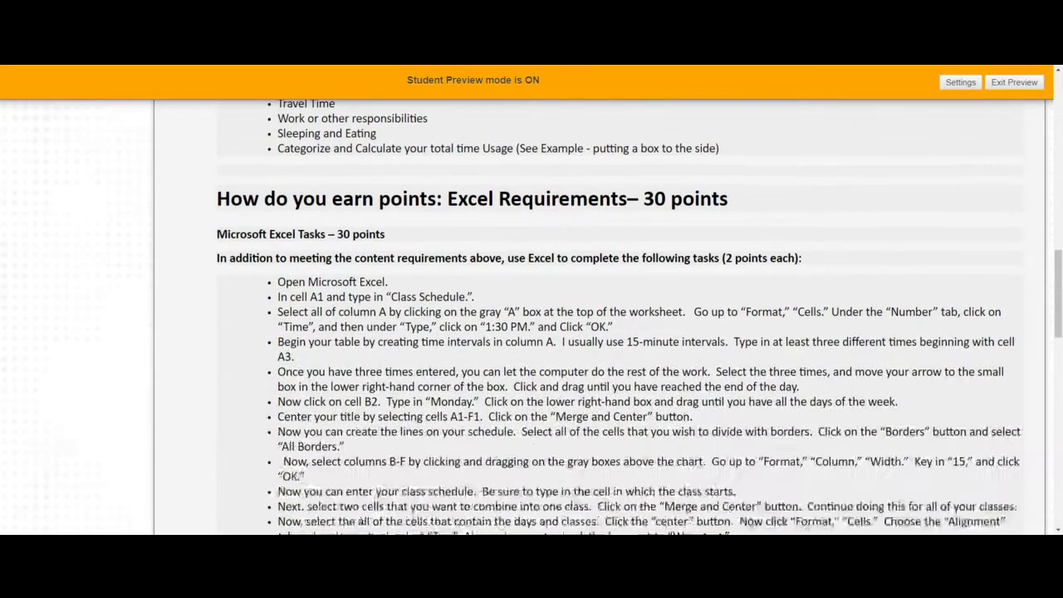
pyautogui.scroll(-3, 598, 316)
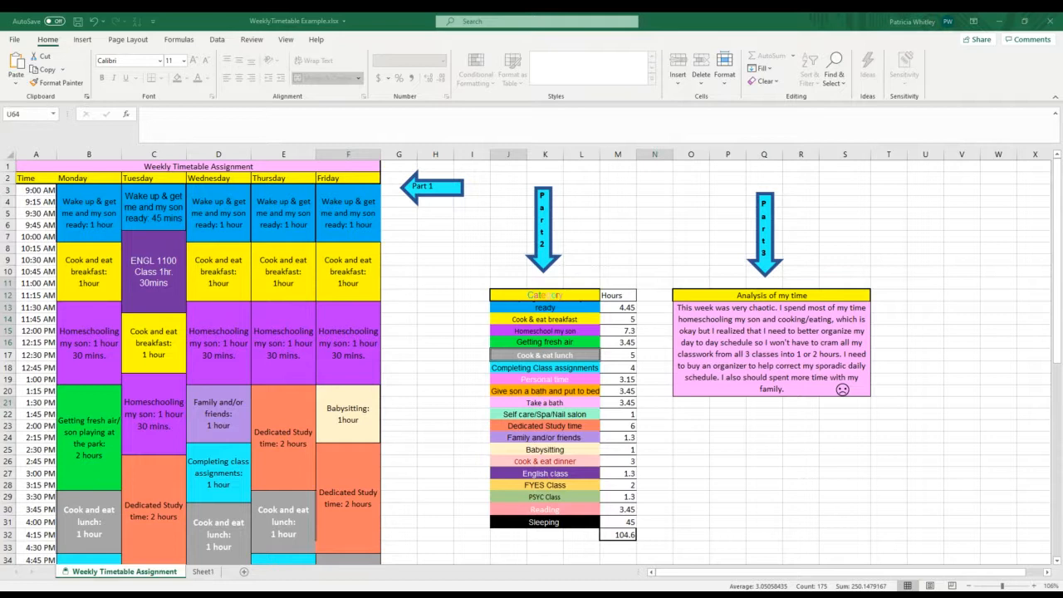
# Switch to the WeeklyTimetable Example workbook in Excel and enter the title "Weekly Timetable" in cell A1 of Sheet1.
pyautogui.click(203, 571)
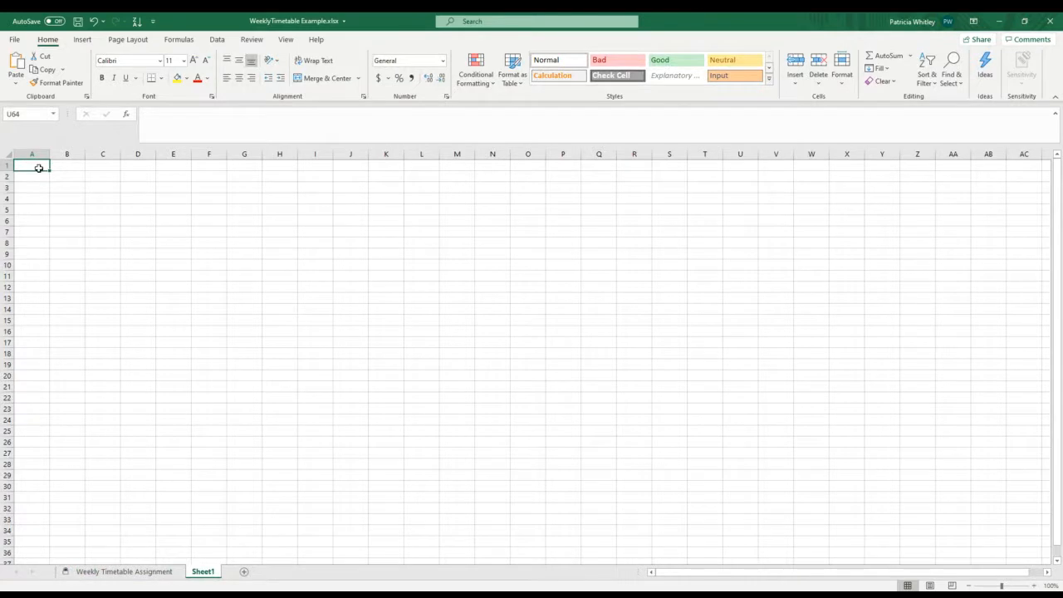
pyautogui.write('Class')
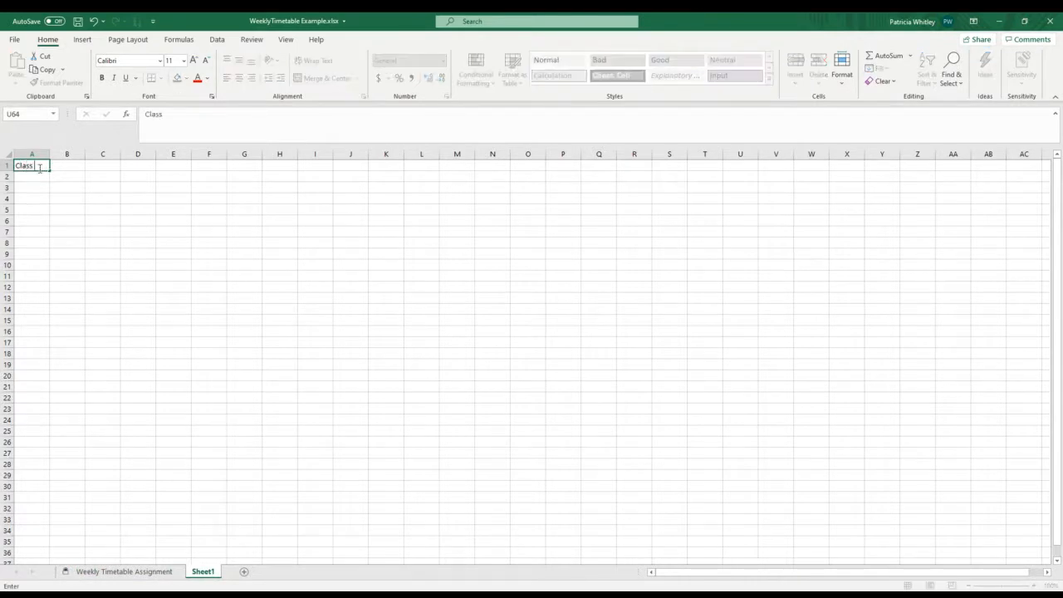
pyautogui.press('BackSpace')
pyautogui.press('BackSpace')
pyautogui.press('BackSpace')
pyautogui.press('BackSpace')
pyautogui.press('BackSpace')
pyautogui.write('Weekly Timetable')
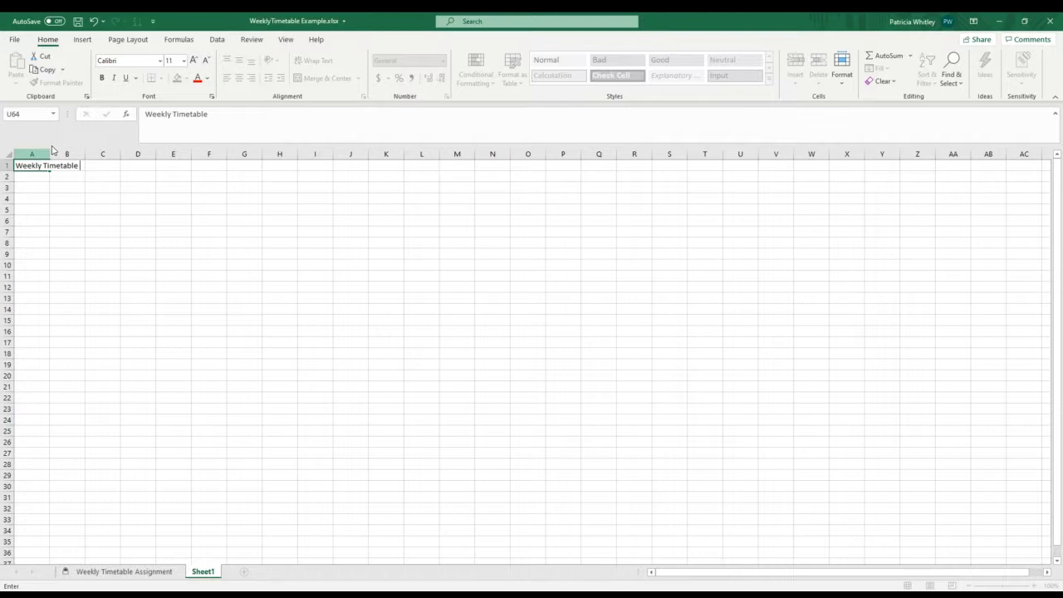
# Format all of column A with the Time number category, using the 1:30 PM type.
pyautogui.rightClick(29, 154)
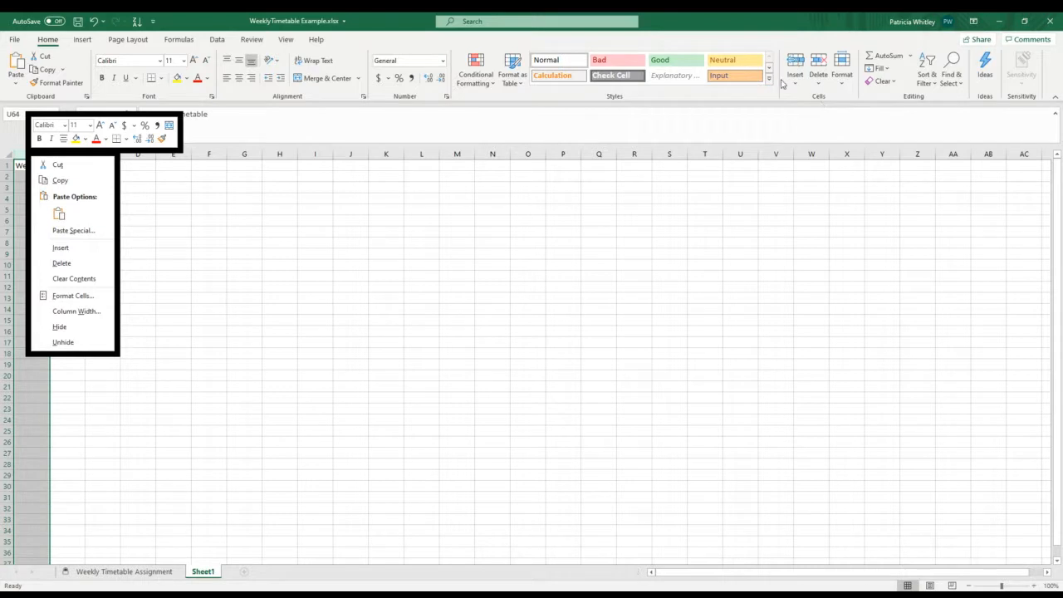
pyautogui.click(843, 79)
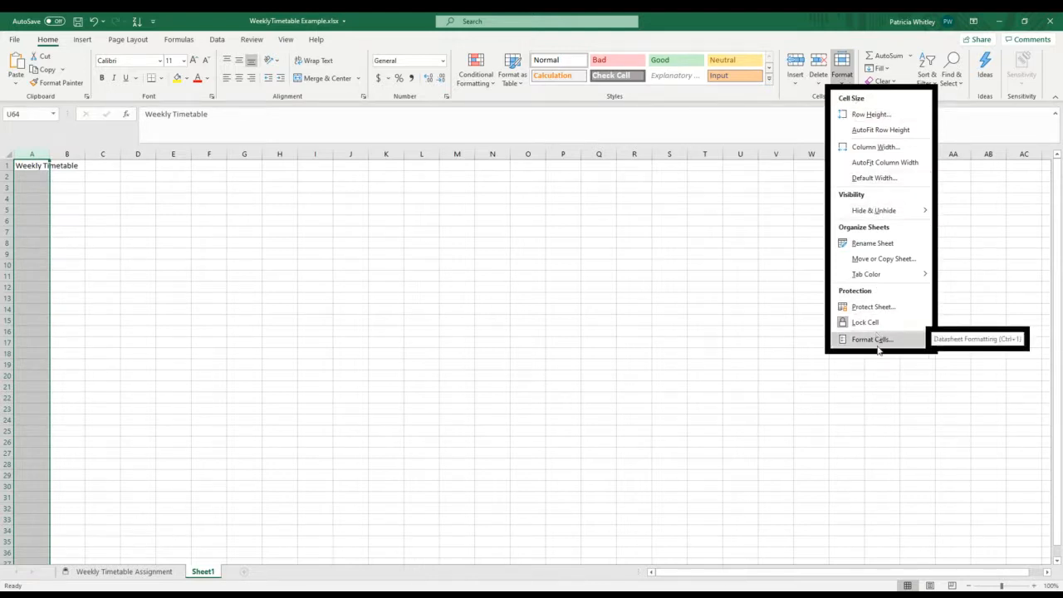
pyautogui.rightClick(32, 156)
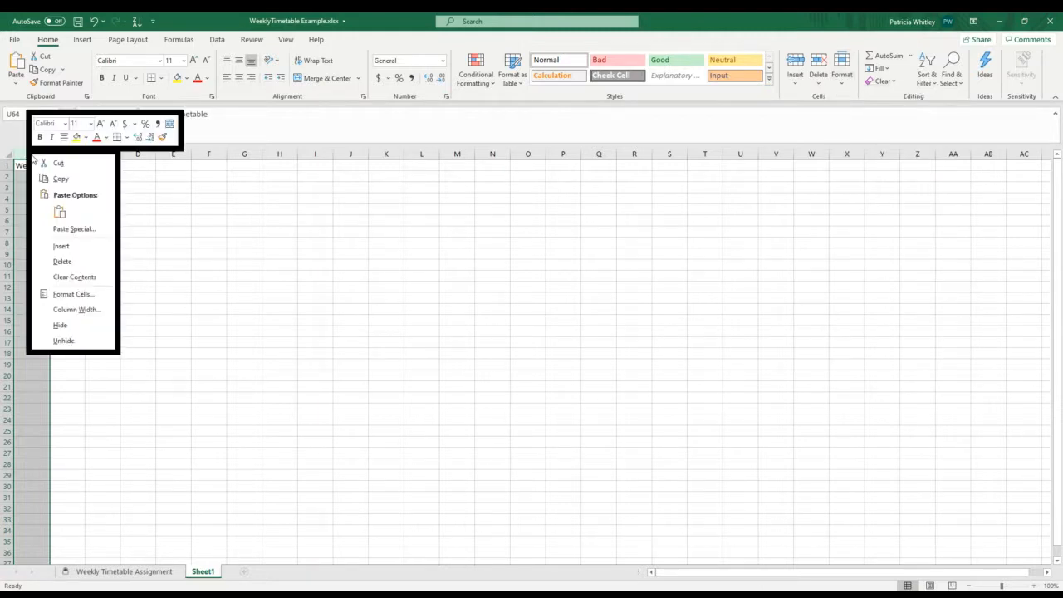
pyautogui.click(71, 299)
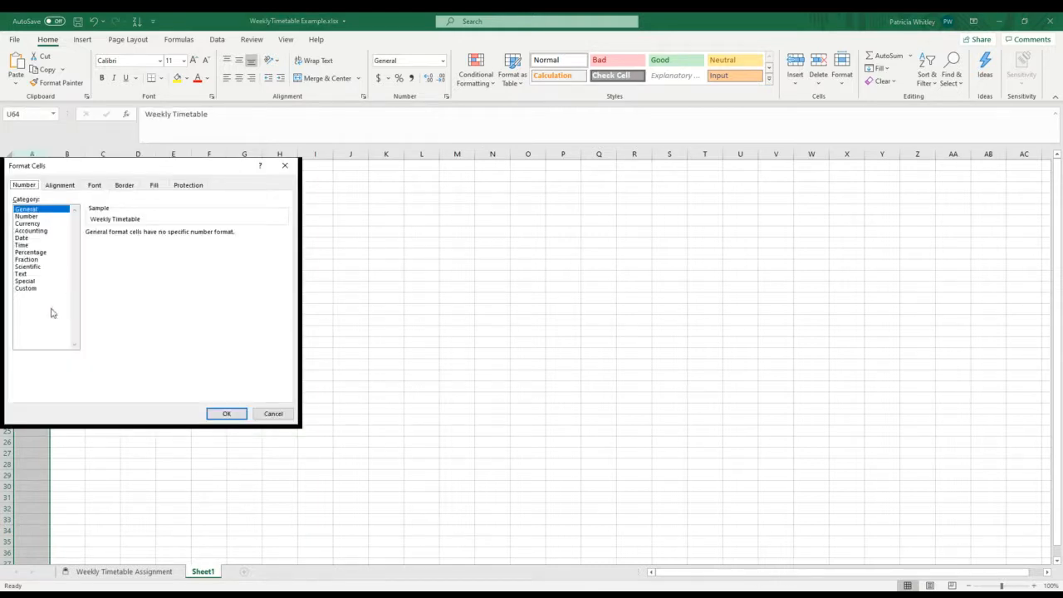
pyautogui.click(27, 216)
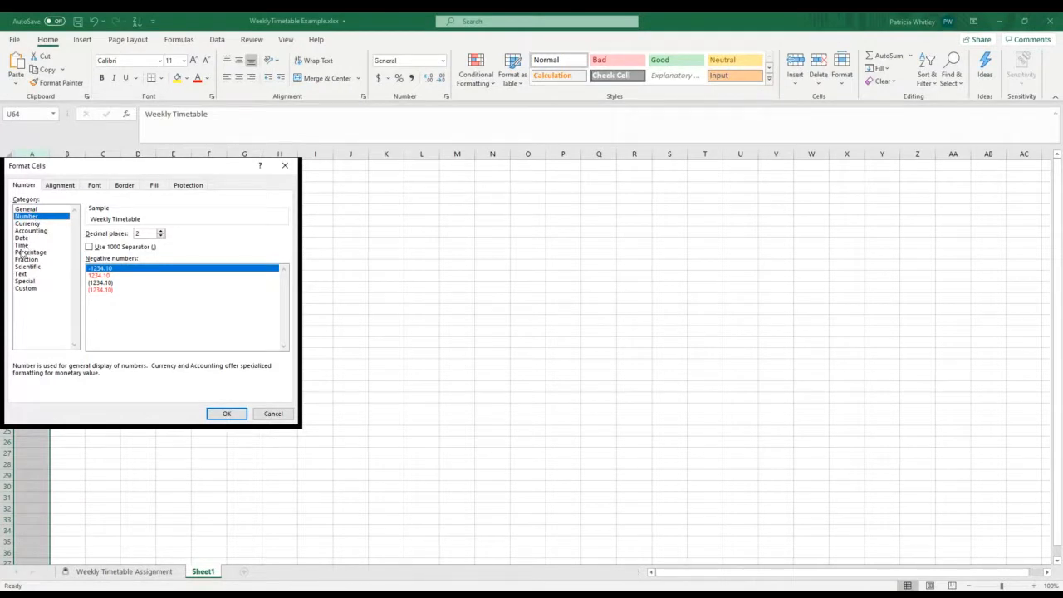
pyautogui.click(23, 246)
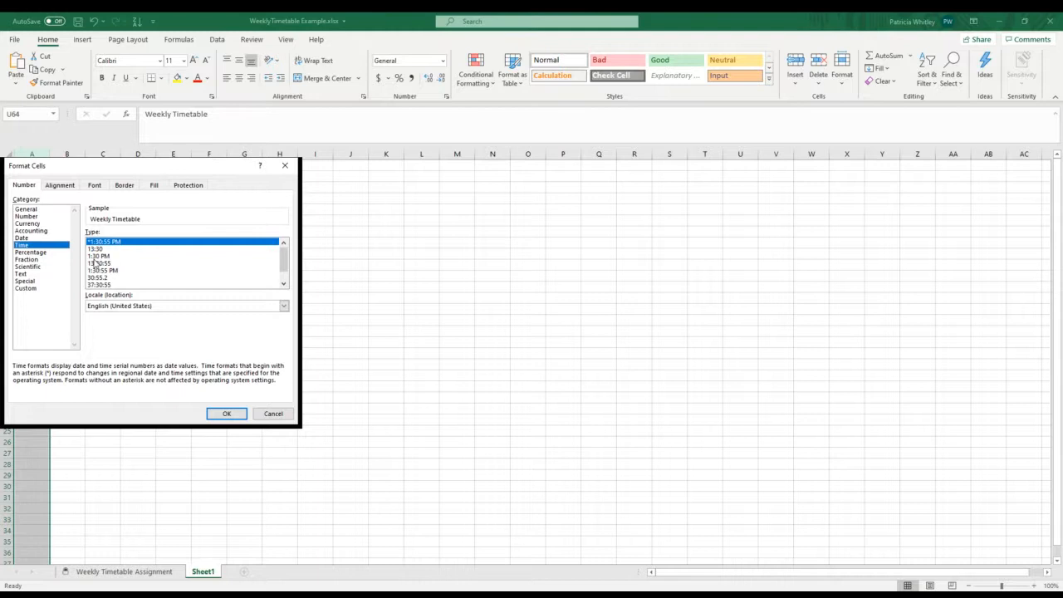
pyautogui.click(105, 257)
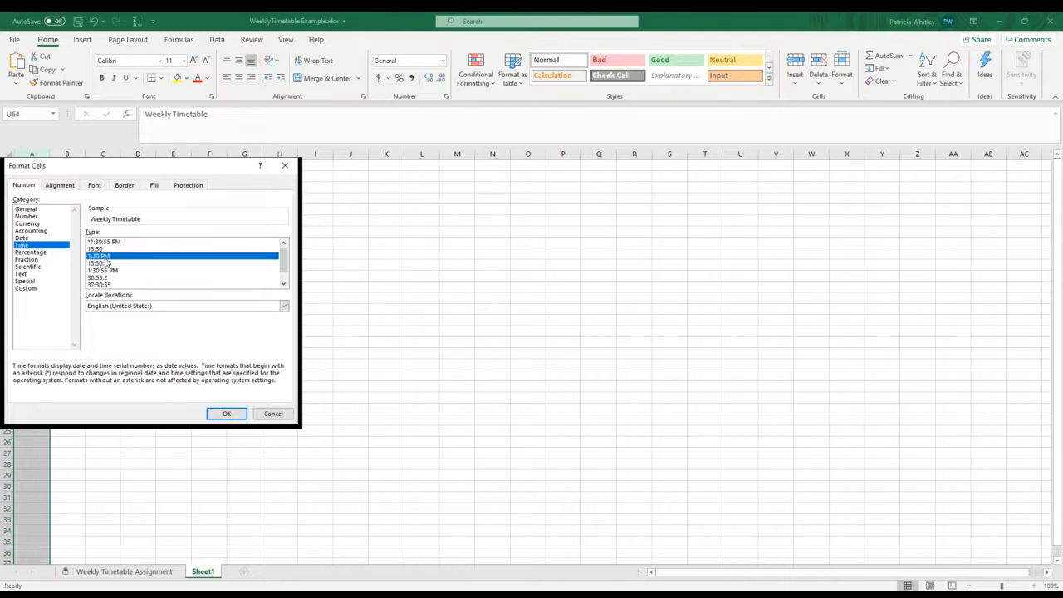
pyautogui.click(226, 414)
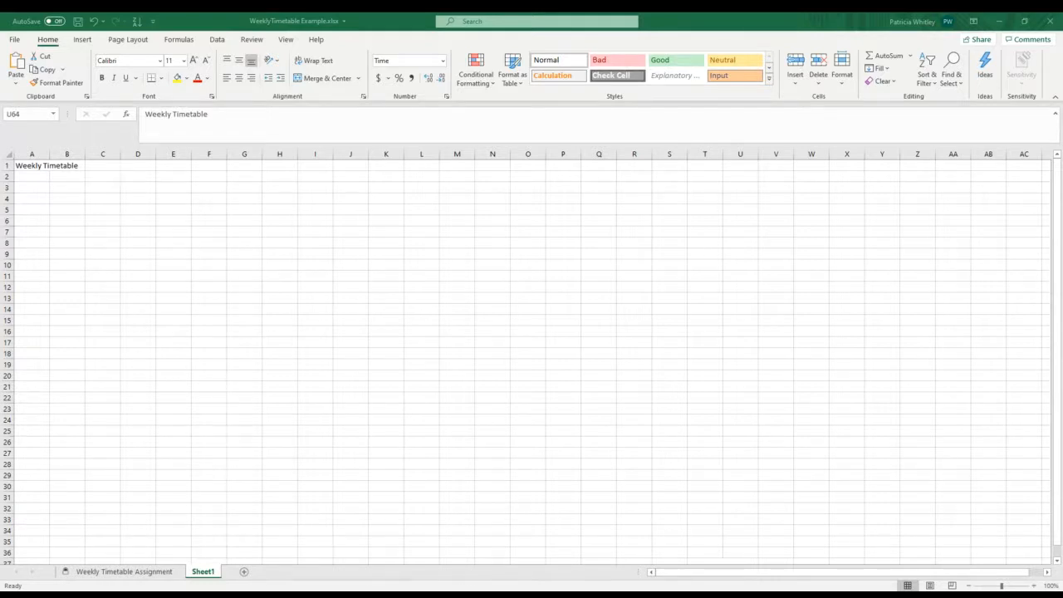
pyautogui.hotkey('alt', 'Tab')
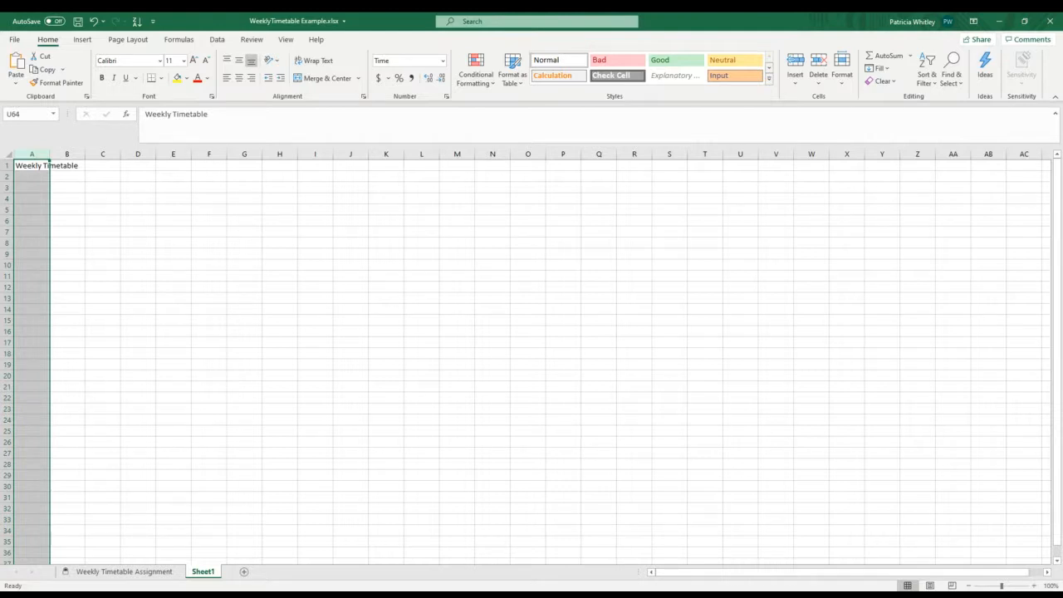
pyautogui.hotkey('alt', 'Tab')
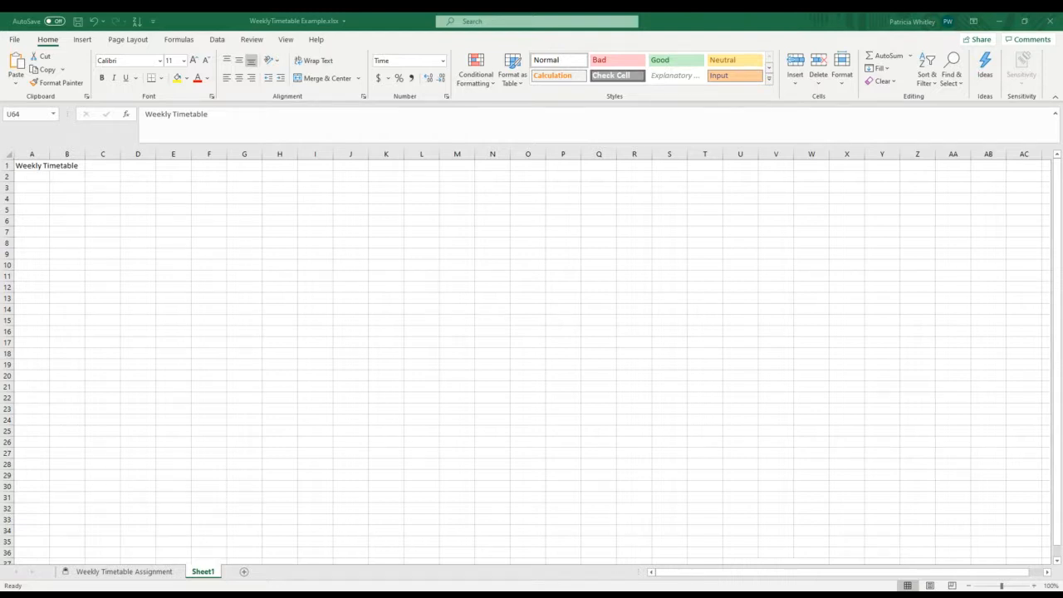
pyautogui.hotkey('alt', 'Tab')
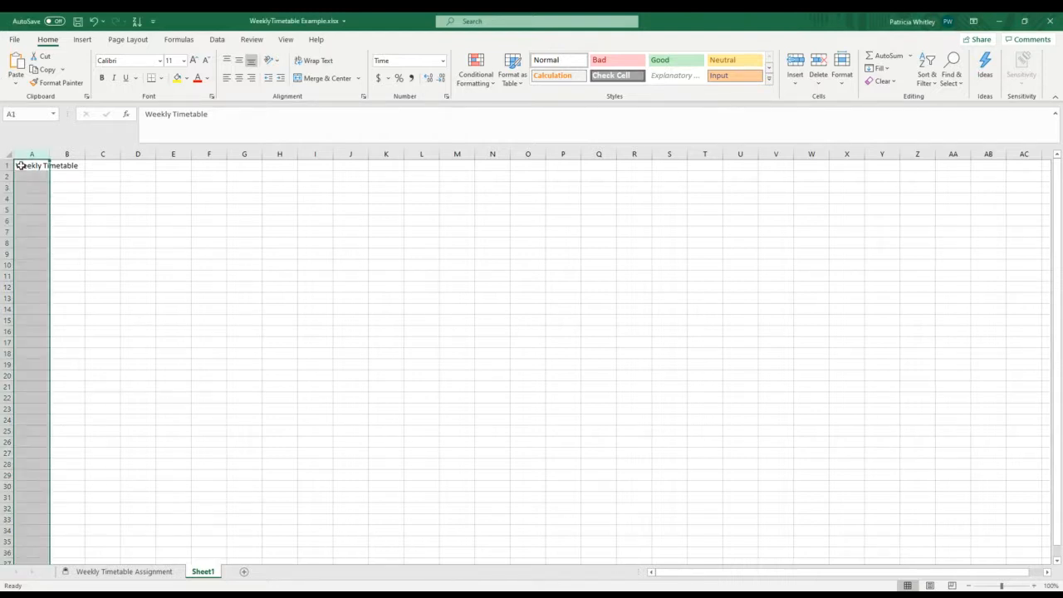
# Enter the starting times 7:00 AM, 7:30 AM and 8:00 AM in cells A3 to A5.
pyautogui.click(23, 188)
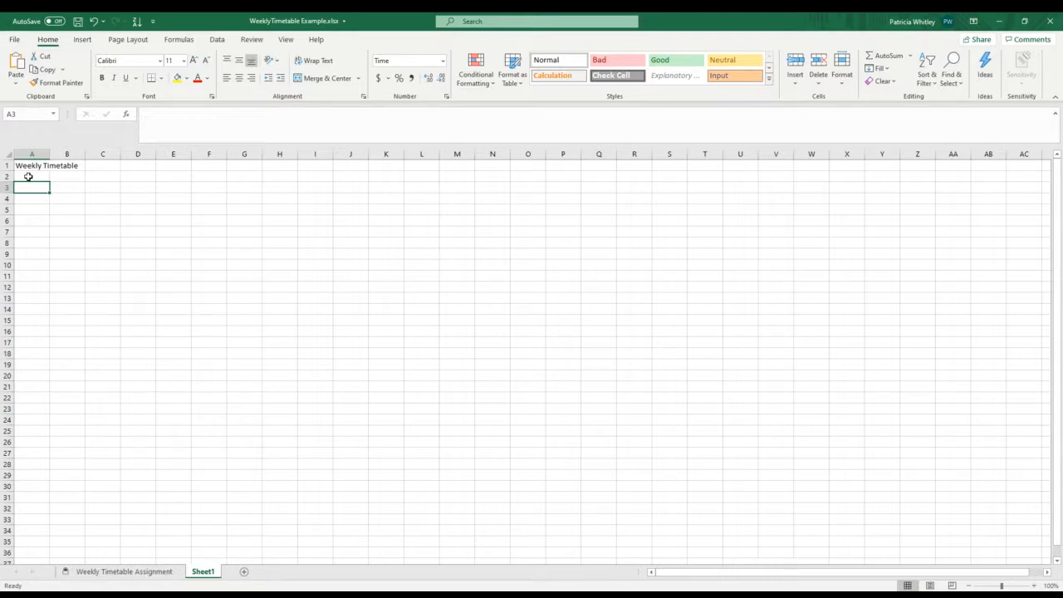
pyautogui.write('7')
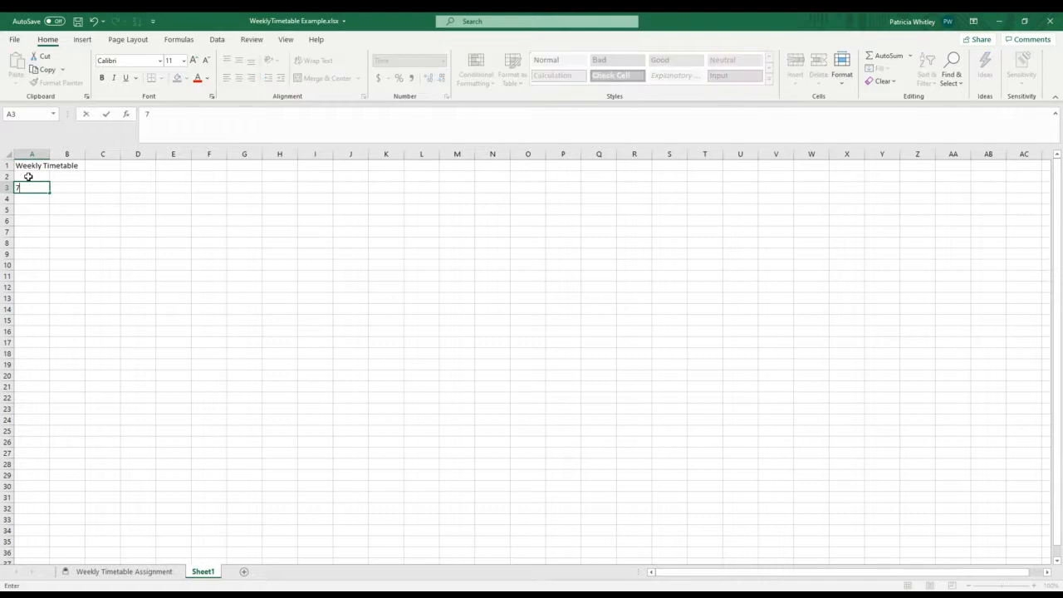
pyautogui.write(':00 AM')
pyautogui.click(26, 198)
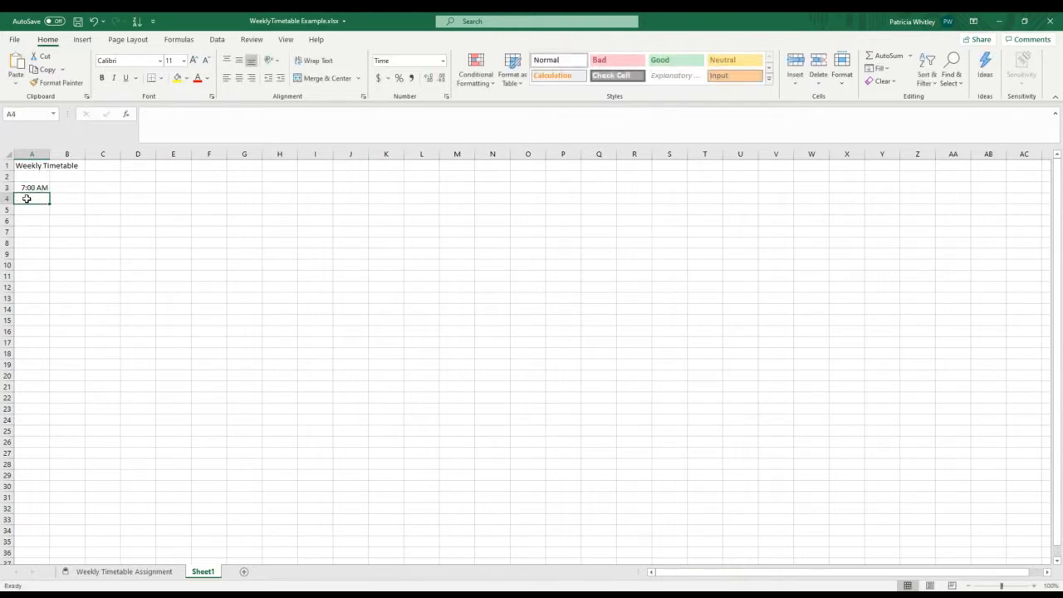
pyautogui.write('7:30')
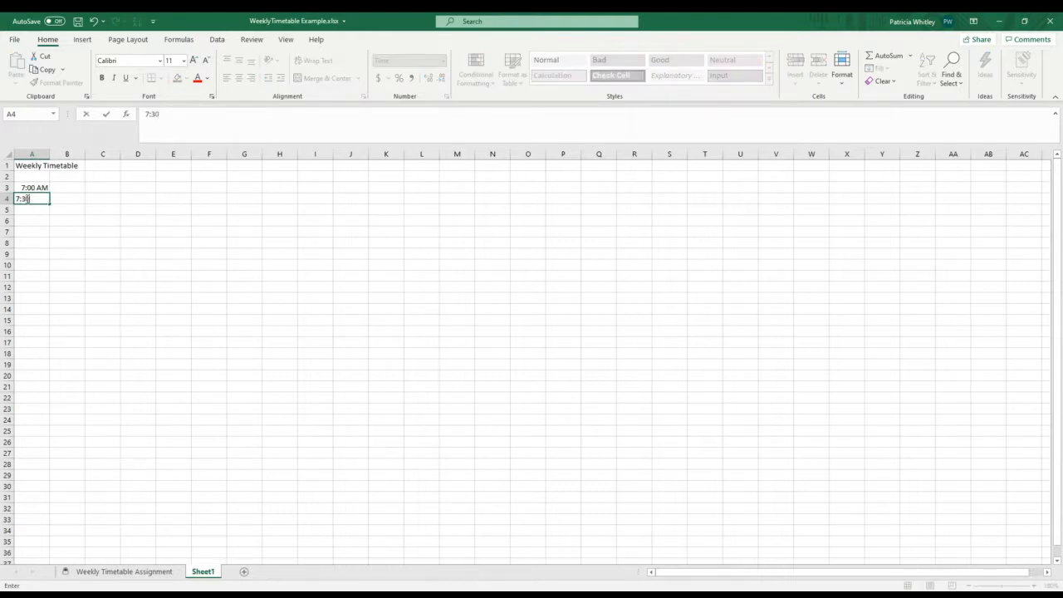
pyautogui.write(' AM')
pyautogui.press('Return')
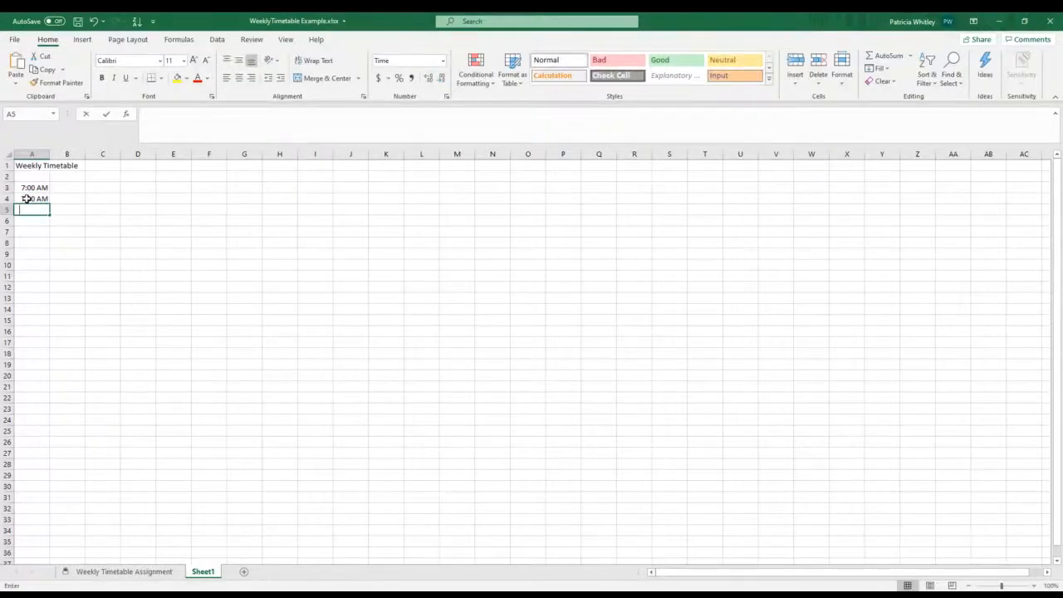
pyautogui.write('8:0')
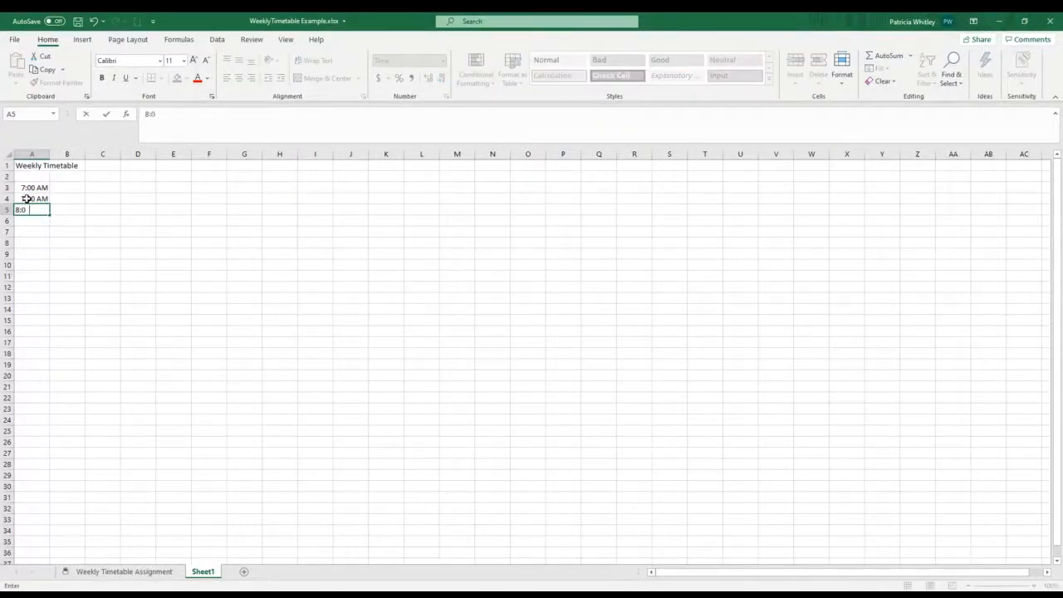
pyautogui.write('0 AM')
pyautogui.press('Return')
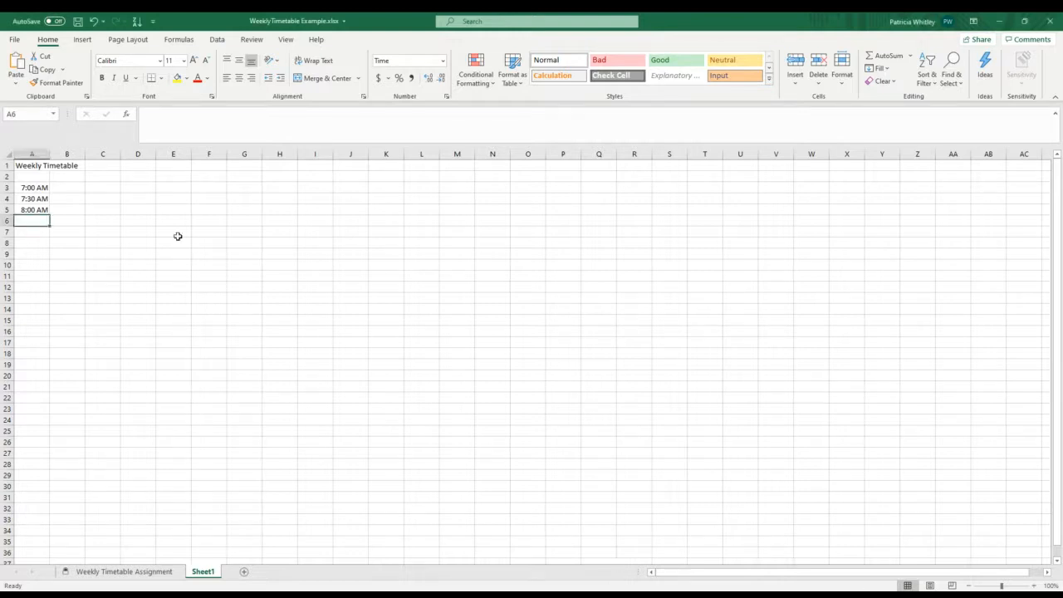
# Extend the half-hour time series from A3:A5 down column A to 11:30 PM in A36.
pyautogui.moveTo(29, 187); pyautogui.dragTo(40, 214)
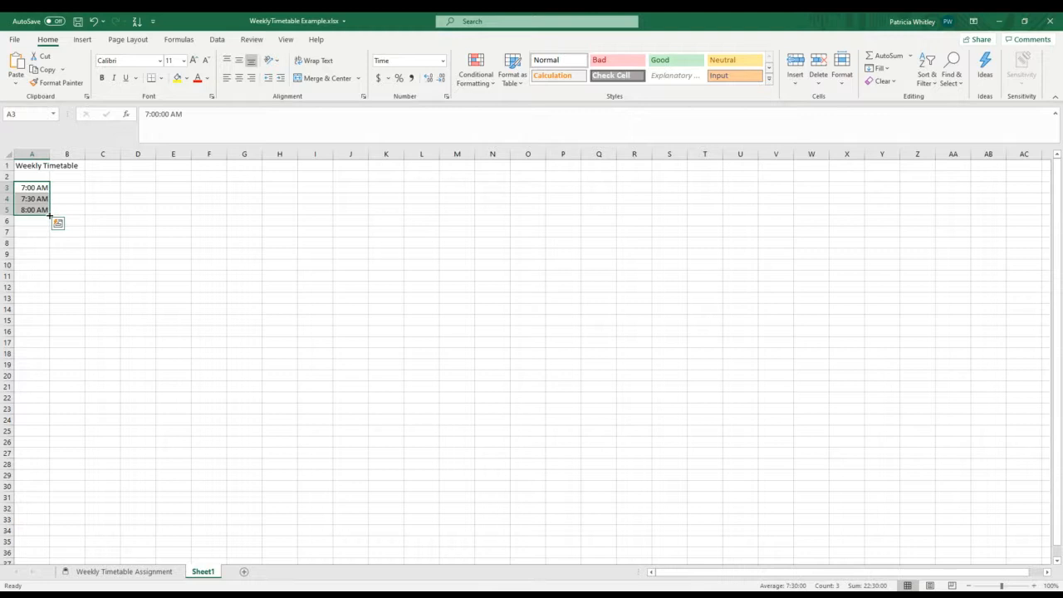
pyautogui.moveTo(50, 216); pyautogui.dragTo(50, 216)
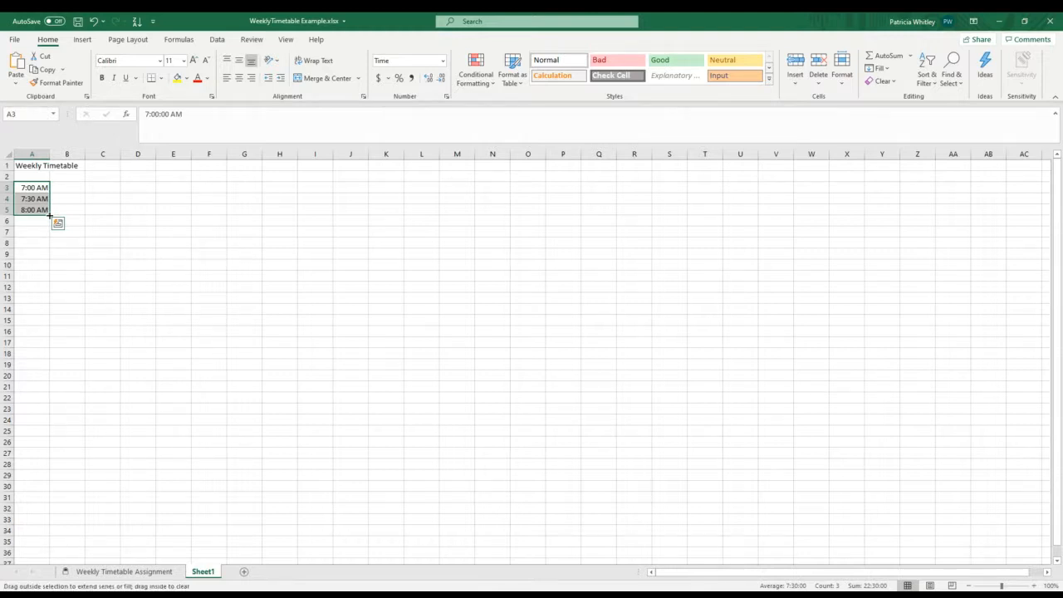
pyautogui.moveTo(49, 216); pyautogui.dragTo(31, 391)
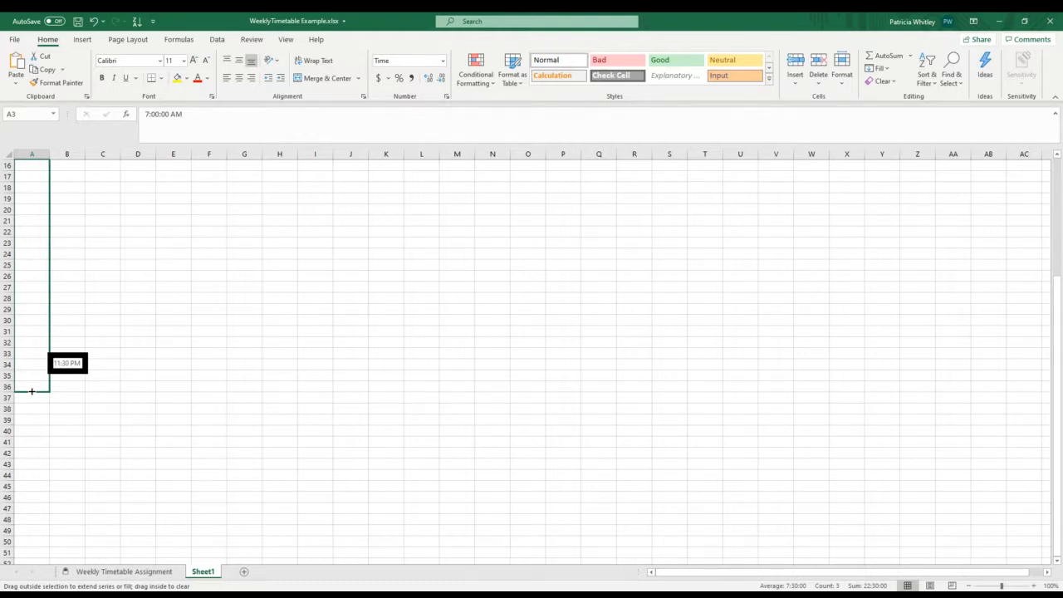
pyautogui.moveTo(32, 390); pyautogui.dragTo(31, 391)
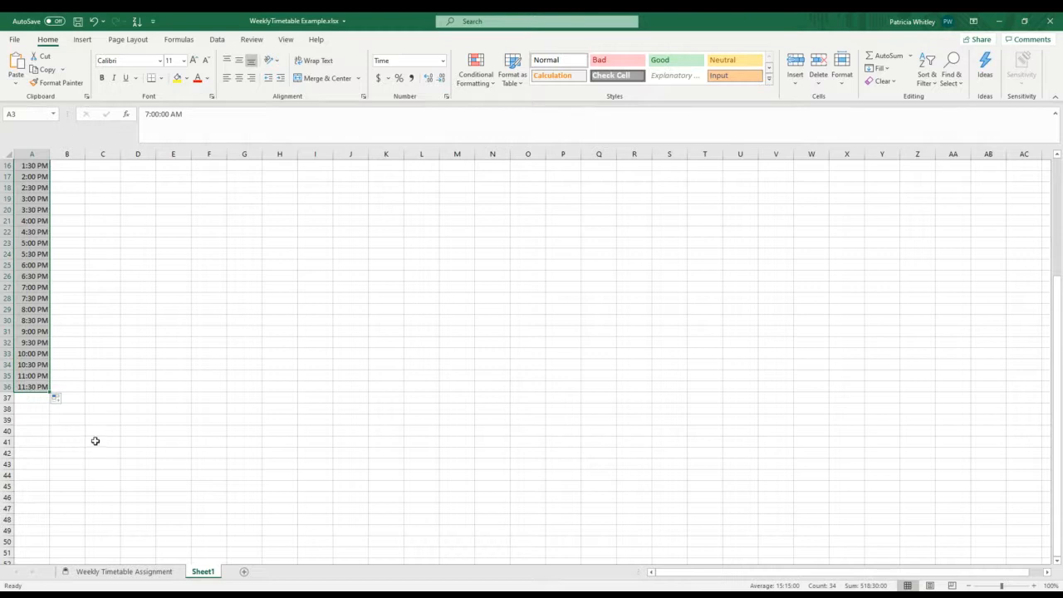
pyautogui.scroll(5, 60, 368)
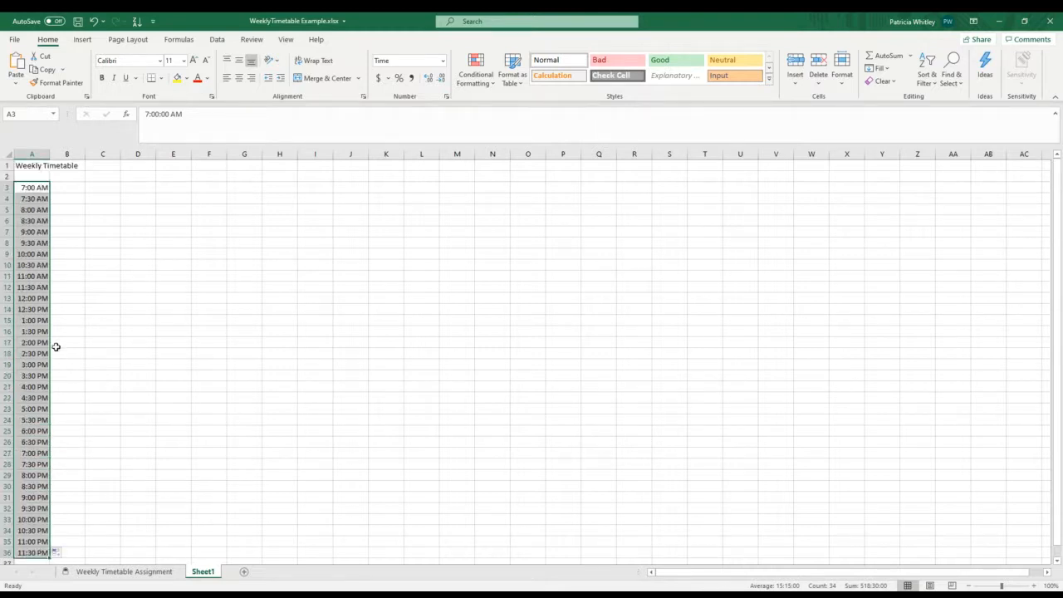
pyautogui.scroll(-3, 68, 379)
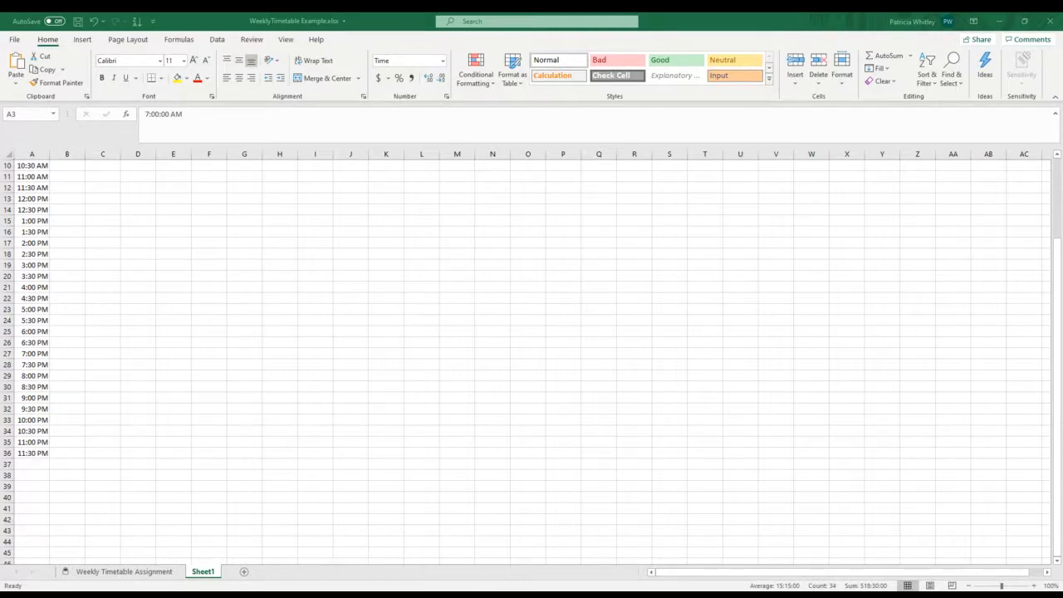
pyautogui.scroll(3, 128, 323)
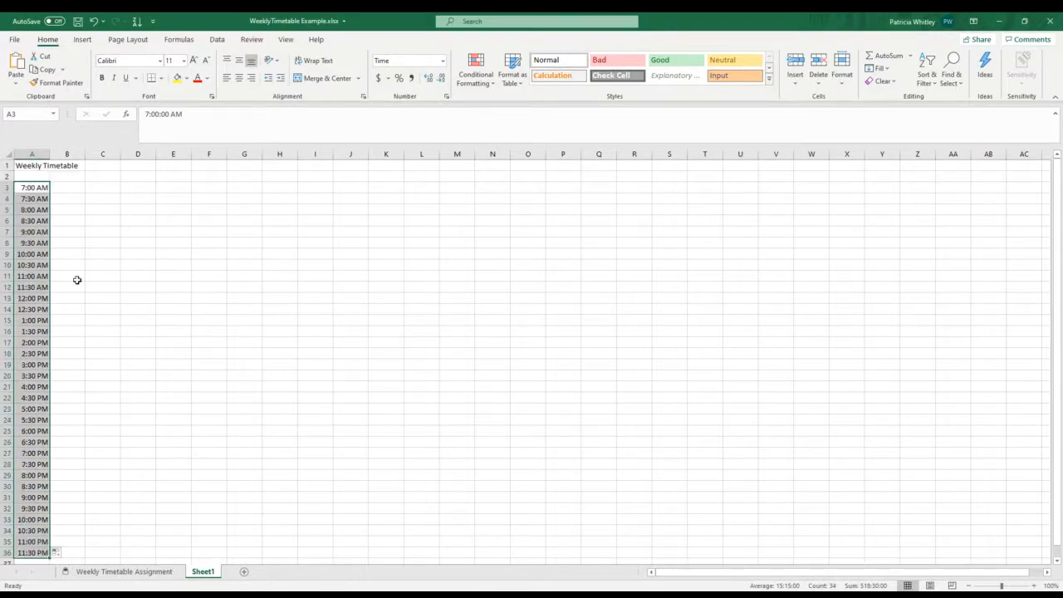
# Enter Monday in cell B2 and fill the weekday names across row 2 through Sunday in H2.
pyautogui.click(69, 176)
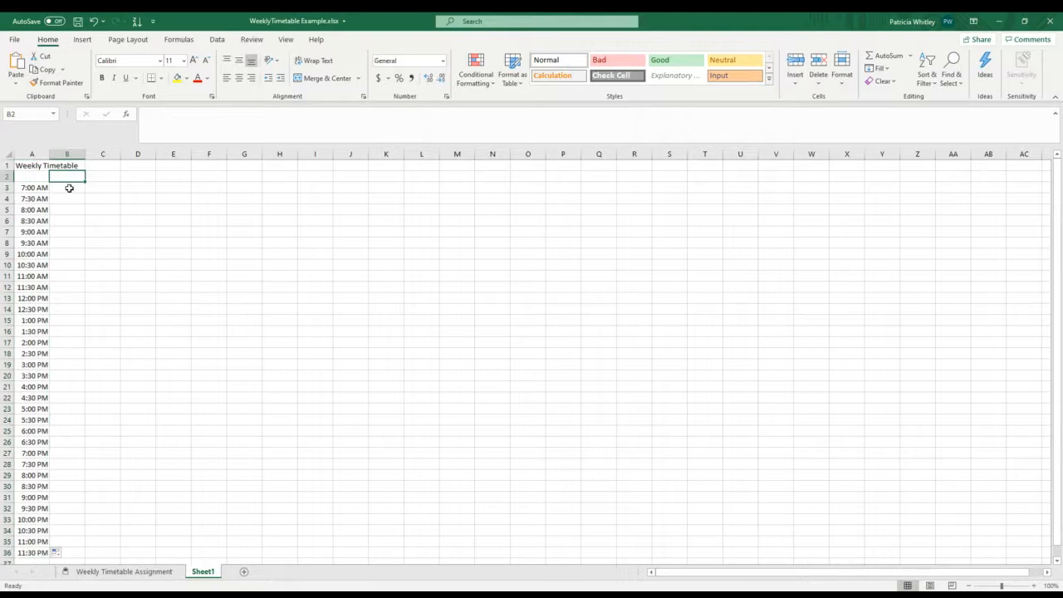
pyautogui.write('Monday')
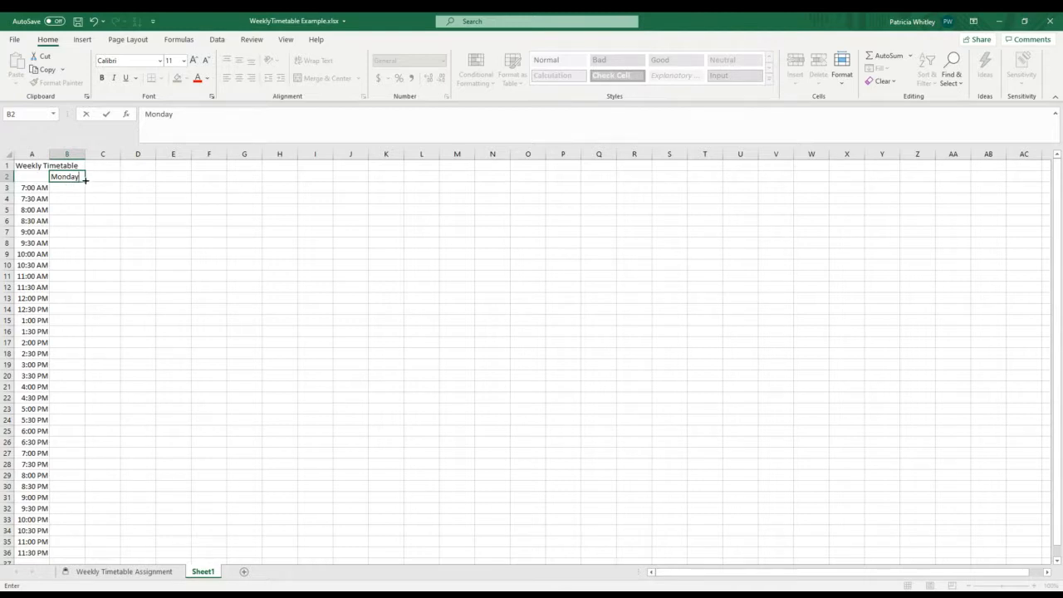
pyautogui.moveTo(85, 179); pyautogui.dragTo(288, 173)
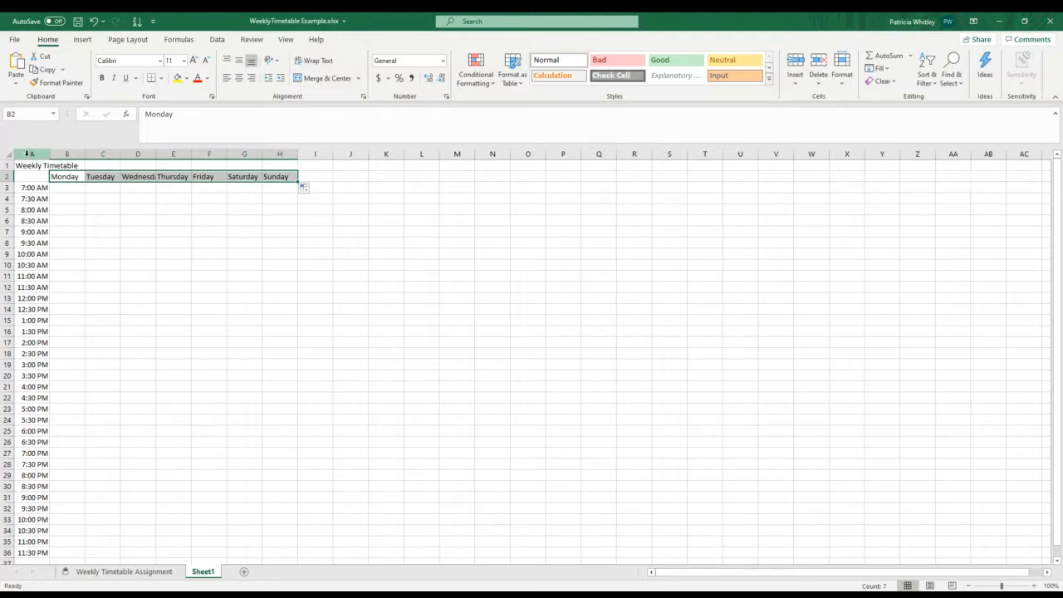
pyautogui.moveTo(27, 154)
pyautogui.mouseDown()
pyautogui.moveTo(220, 151)
pyautogui.moveTo(47, 159)
pyautogui.mouseUp()
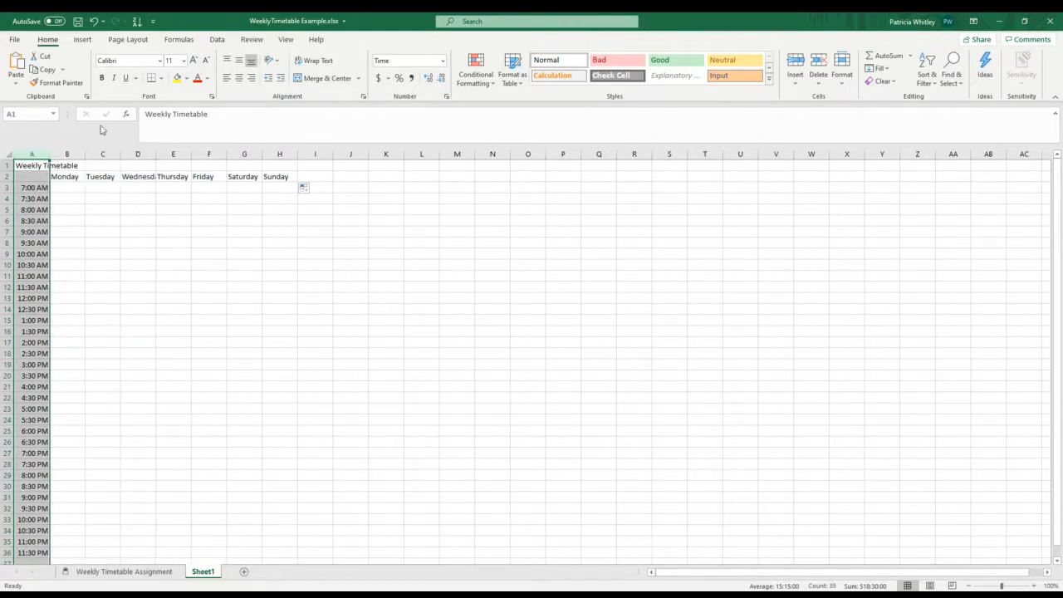
pyautogui.click(150, 167)
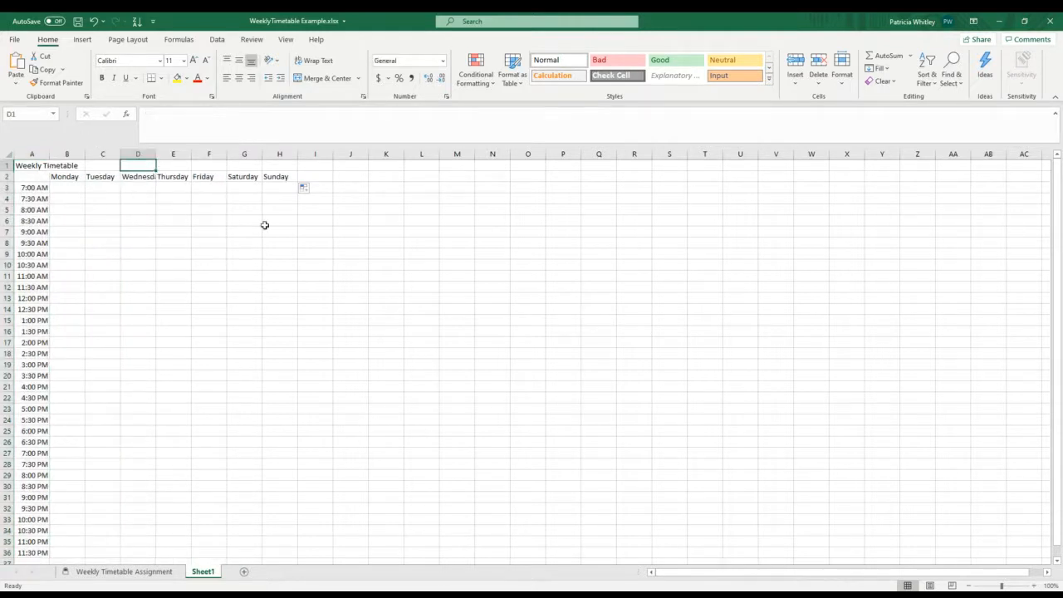
# Merge and center the Weekly Timetable title across cells A1 to H1.
pyautogui.click(17, 164)
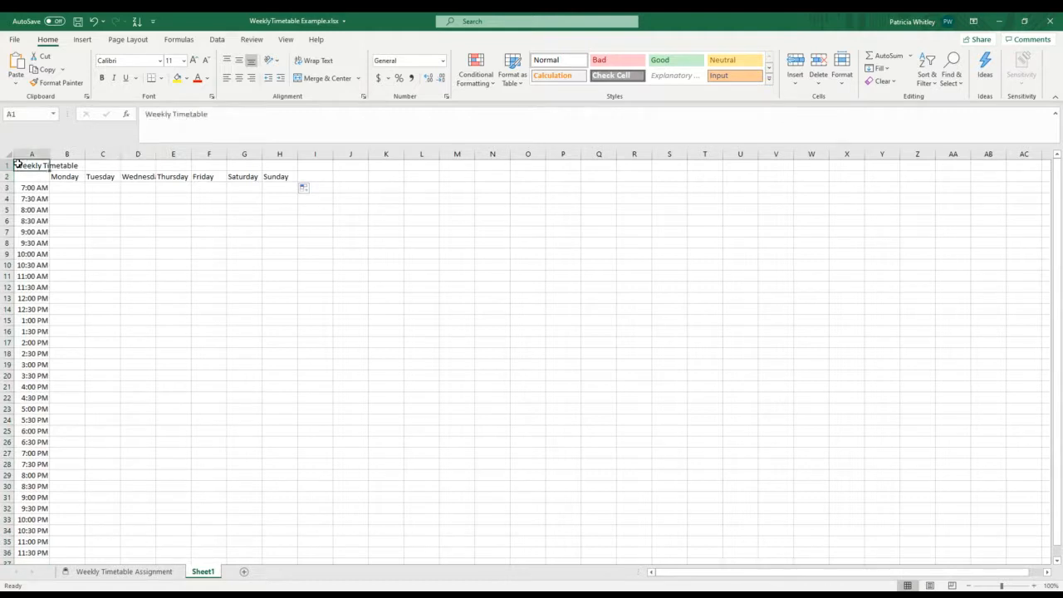
pyautogui.moveTo(17, 164); pyautogui.dragTo(277, 164)
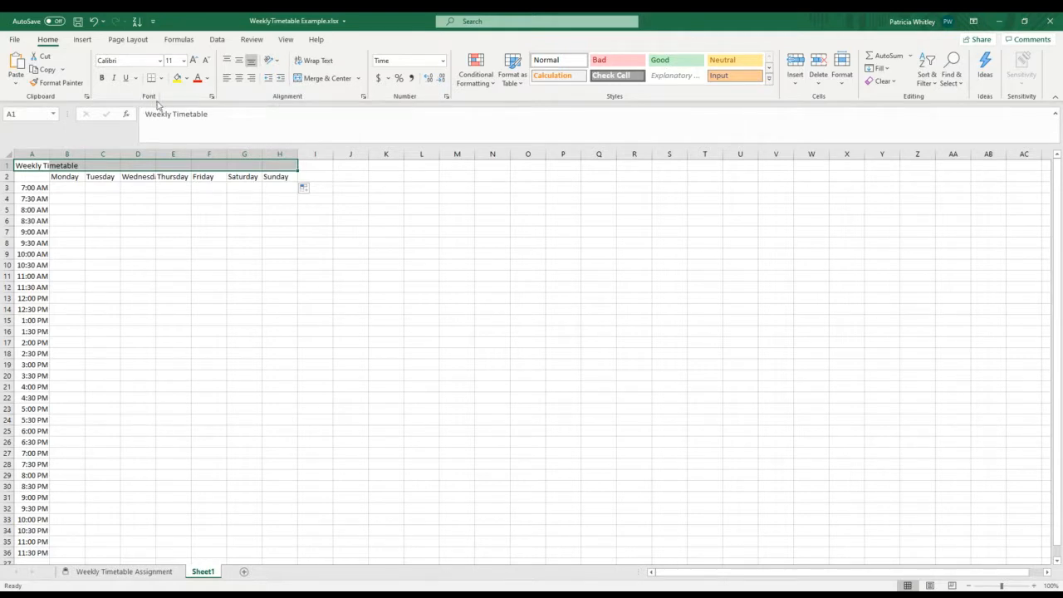
pyautogui.click(360, 78)
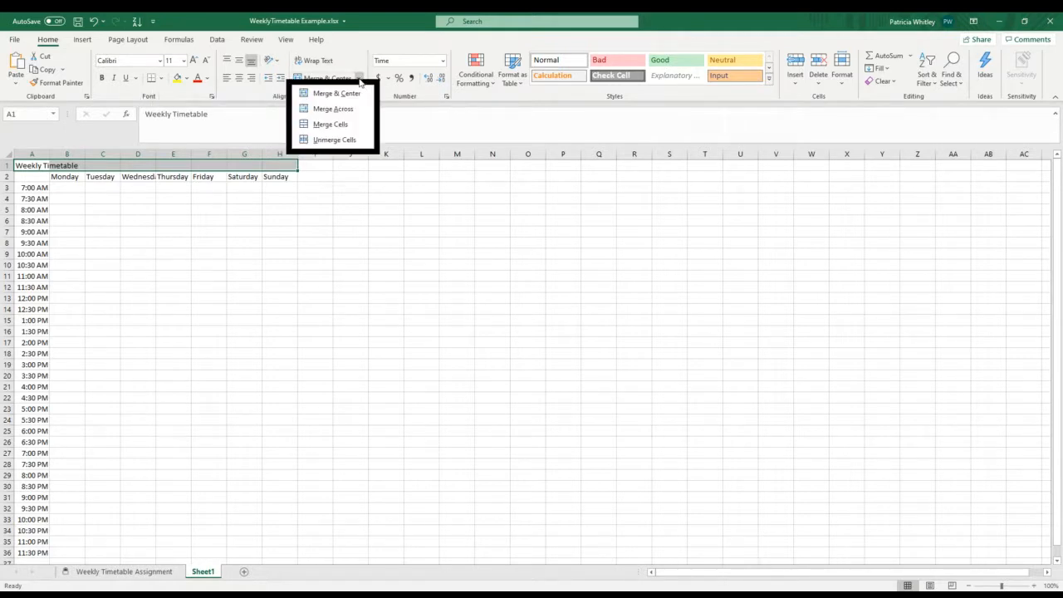
pyautogui.click(351, 94)
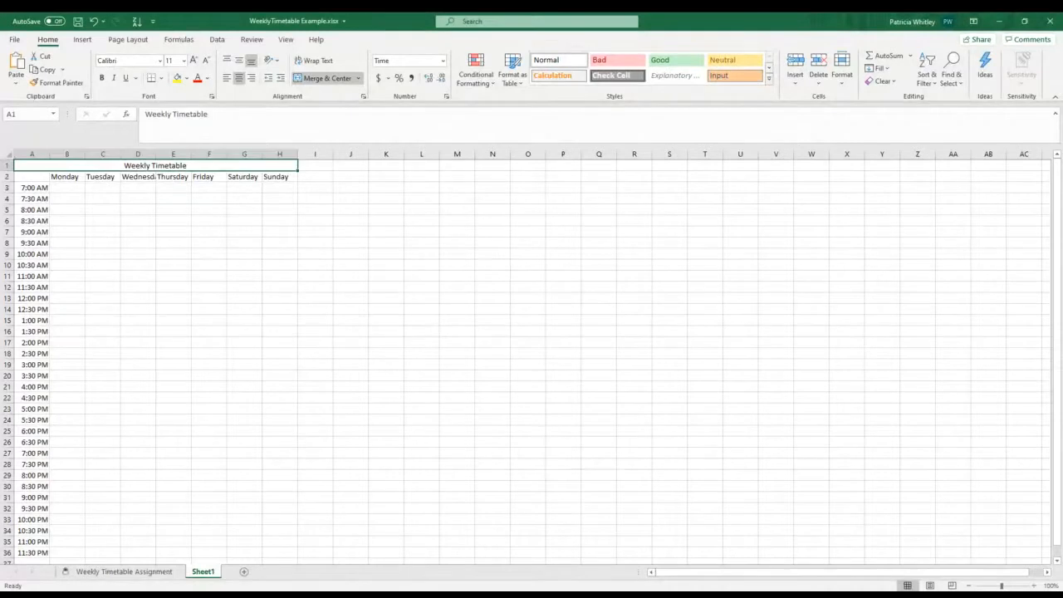
# Apply All Borders to the timetable grid in cells B2 to H36.
pyautogui.scroll(-2, 64, 463)
pyautogui.scroll(2, 31, 411)
pyautogui.moveTo(65, 175); pyautogui.dragTo(262, 550)
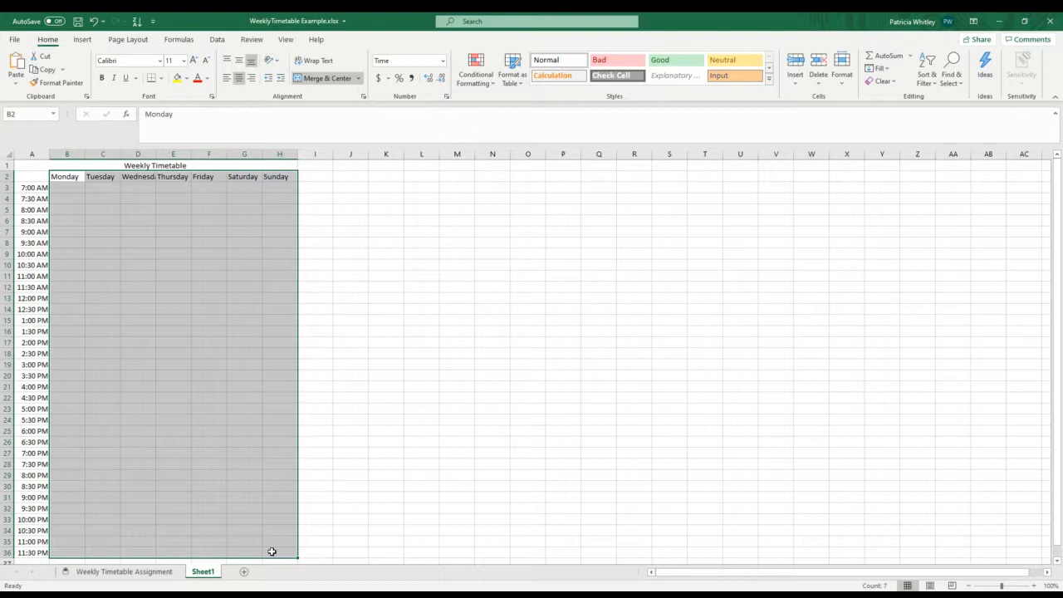
pyautogui.moveTo(271, 552); pyautogui.dragTo(270, 548)
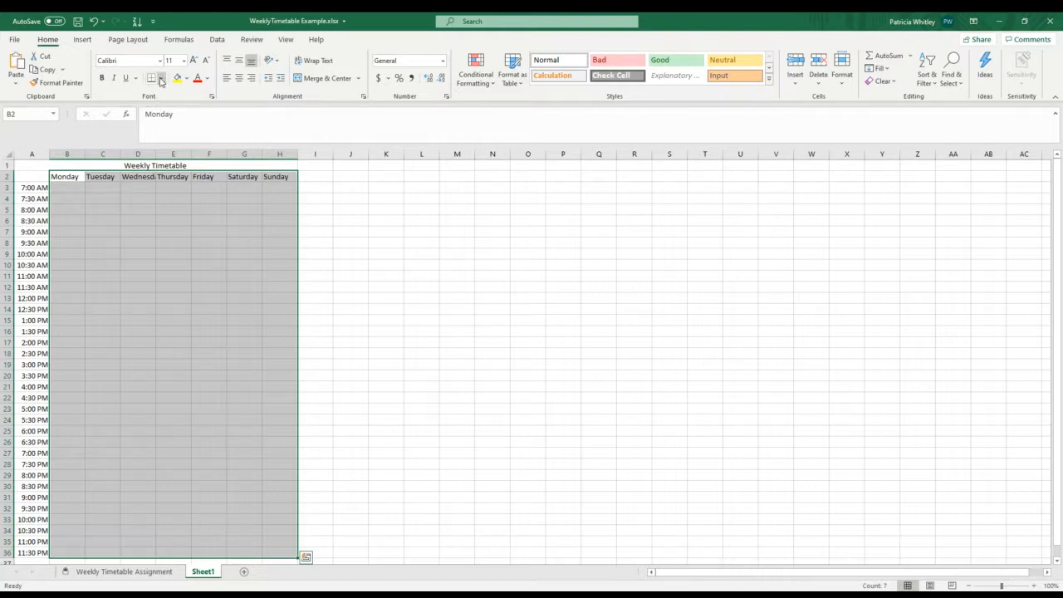
pyautogui.click(161, 79)
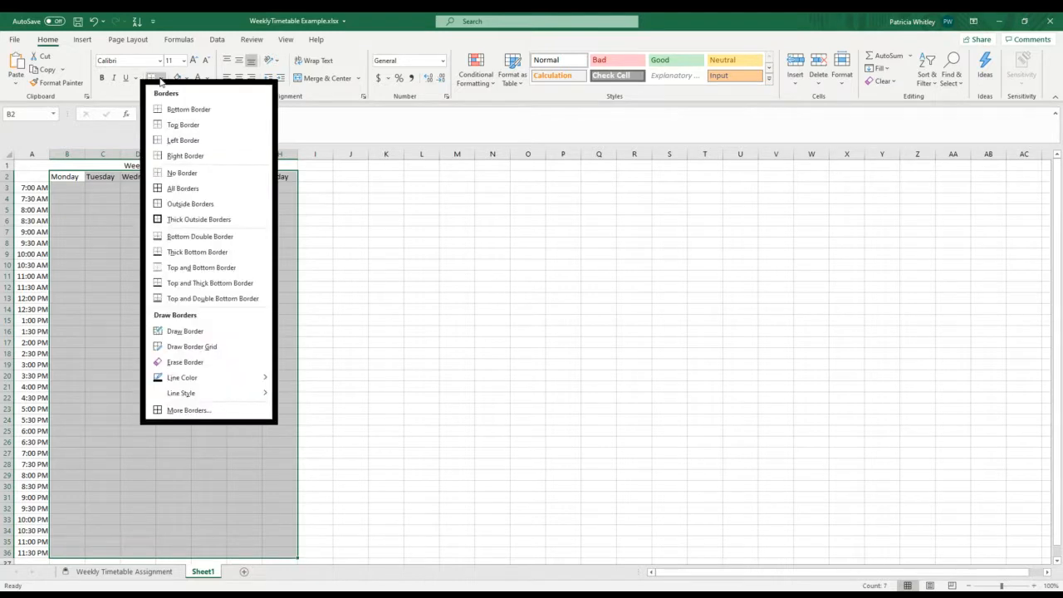
pyautogui.click(180, 189)
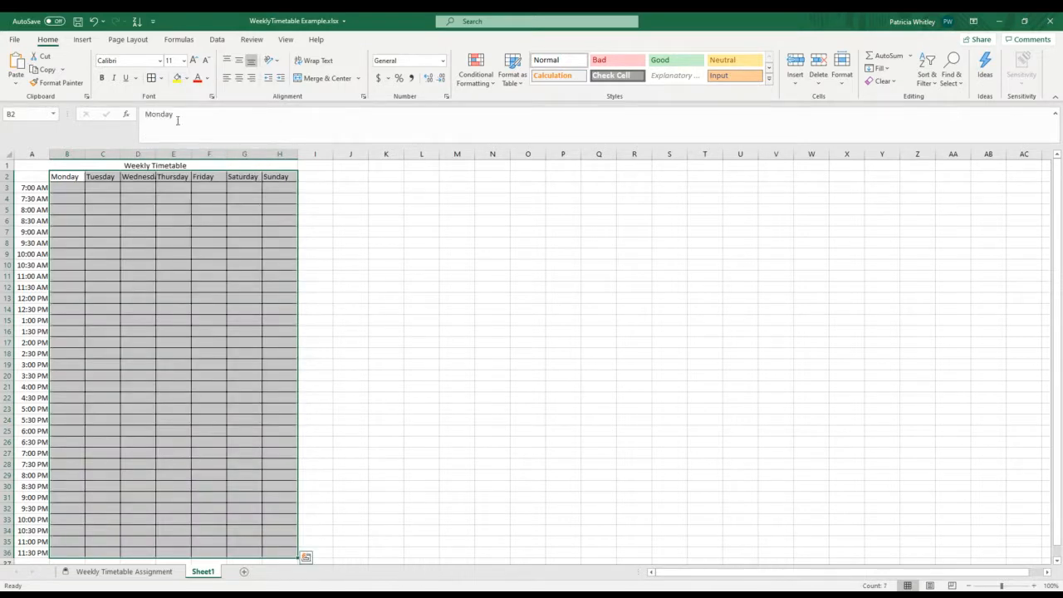
# Try a recent color as the border line color, and set the line color back to Automatic.
pyautogui.click(162, 79)
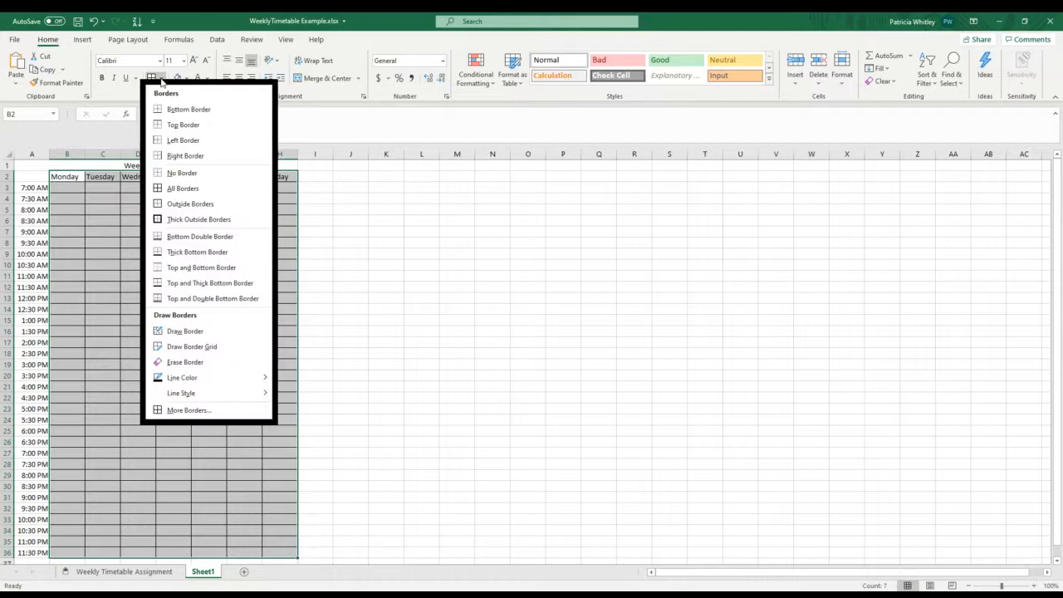
pyautogui.moveTo(182, 379)
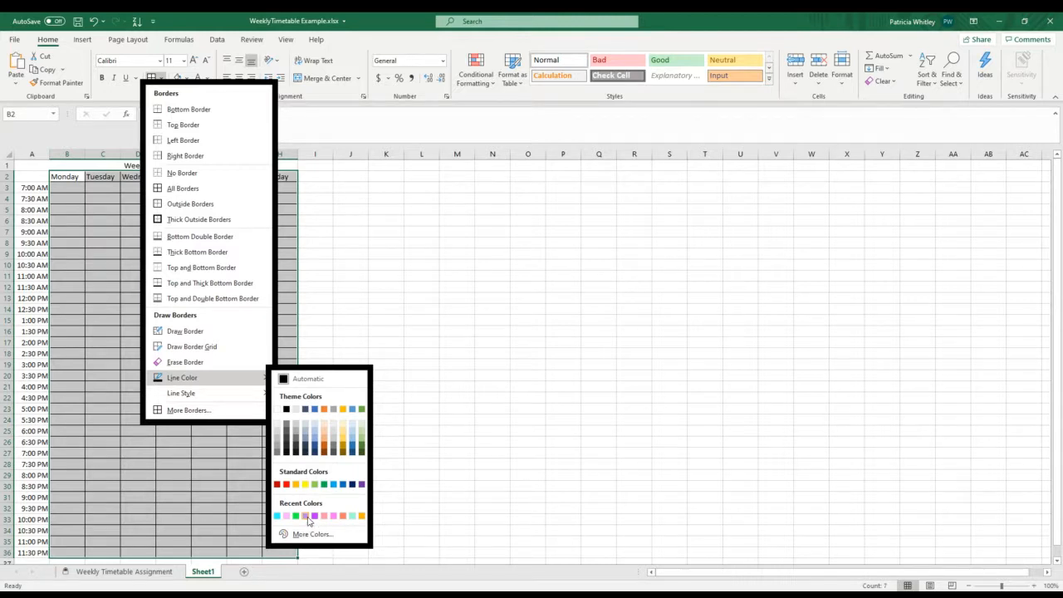
pyautogui.click(307, 516)
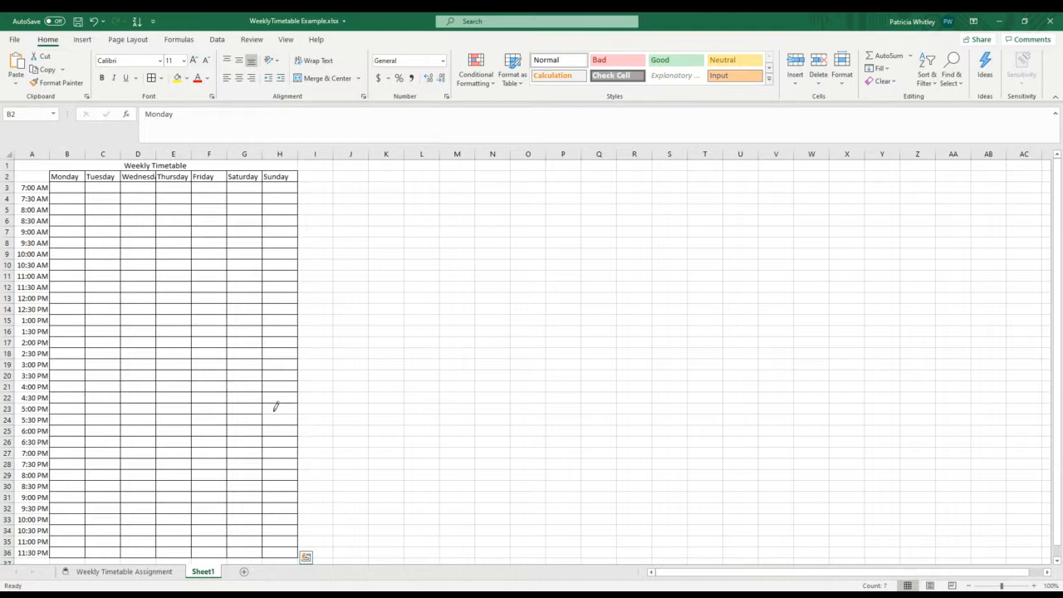
pyautogui.moveTo(274, 411)
pyautogui.mouseDown()
pyautogui.moveTo(268, 403)
pyautogui.moveTo(297, 401)
pyautogui.mouseUp()
pyautogui.click(162, 78)
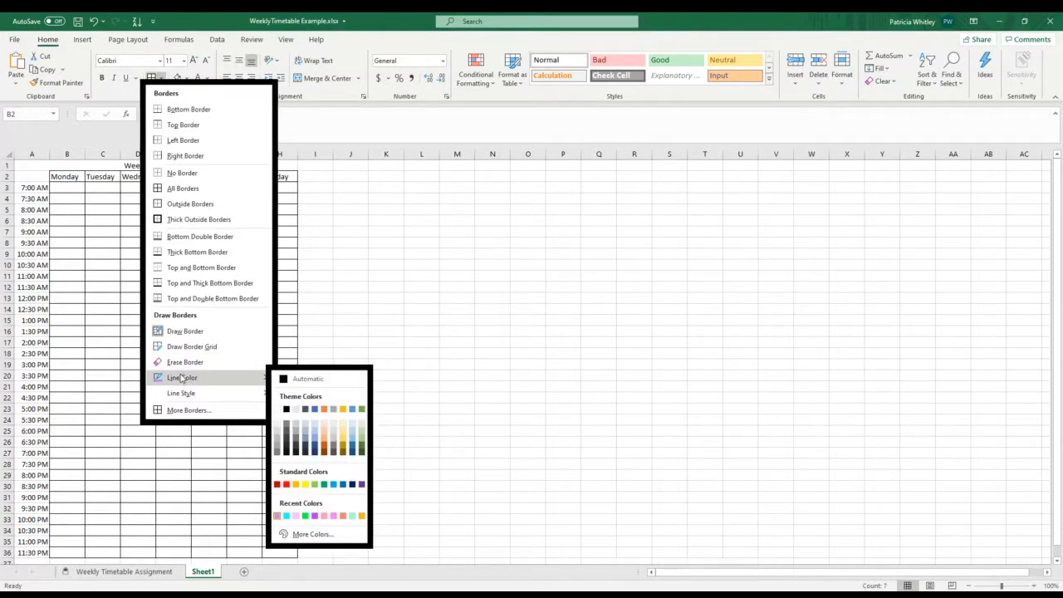
pyautogui.click(303, 378)
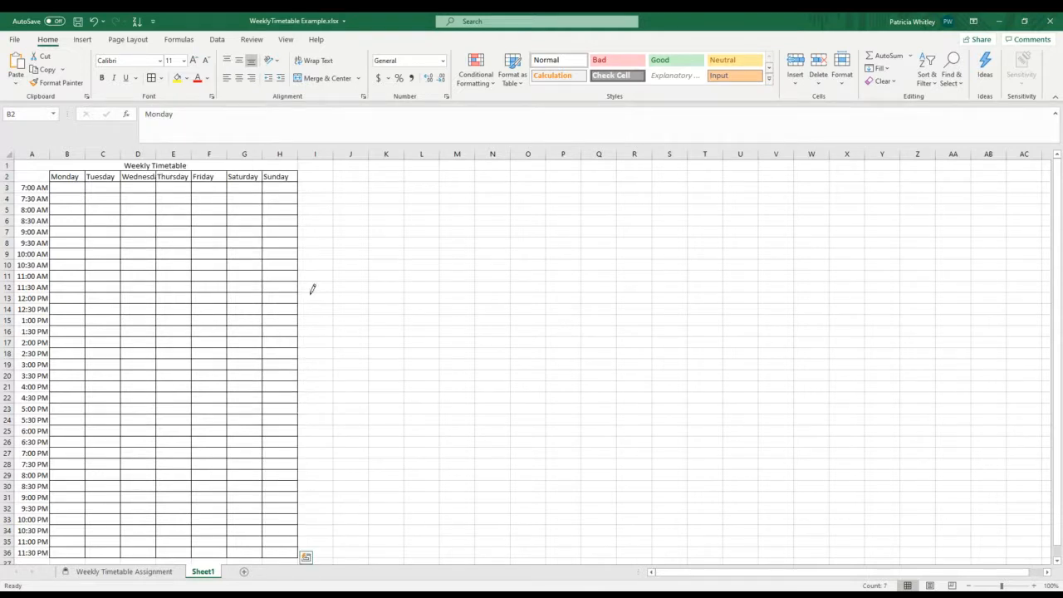
pyautogui.click(161, 78)
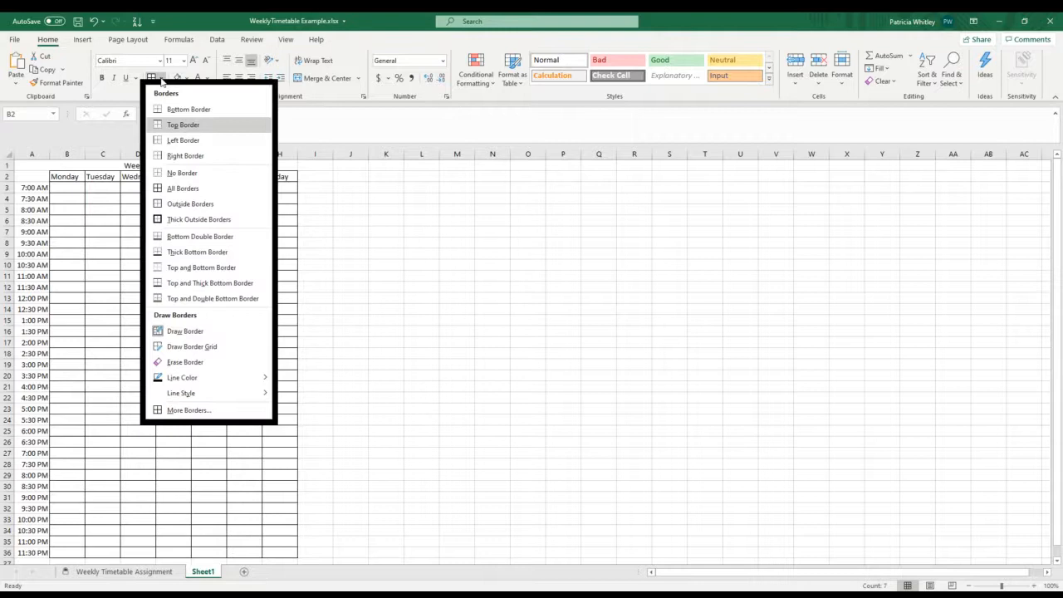
pyautogui.moveTo(195, 393)
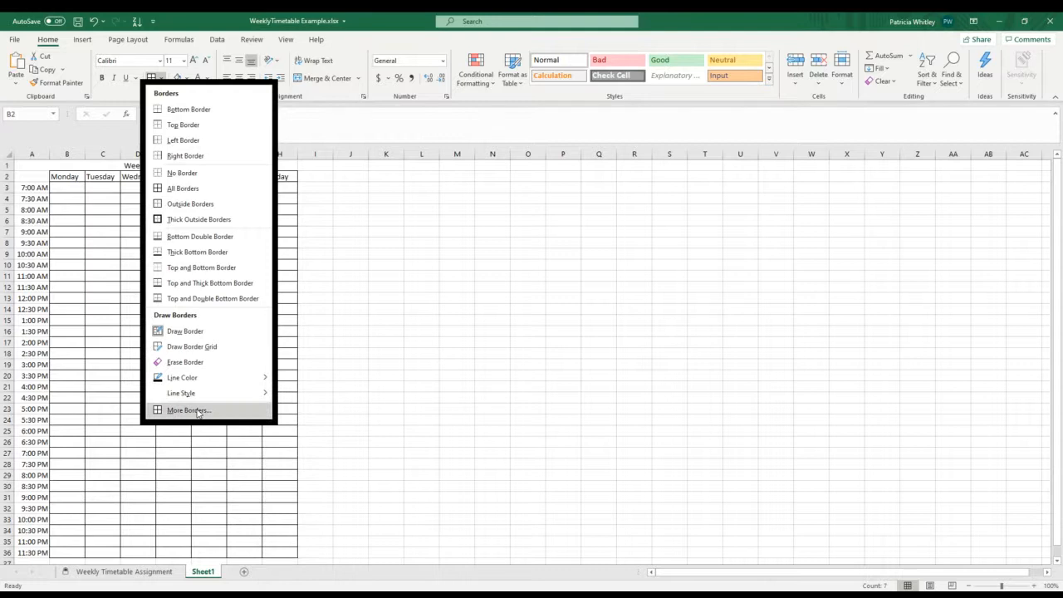
pyautogui.click(189, 410)
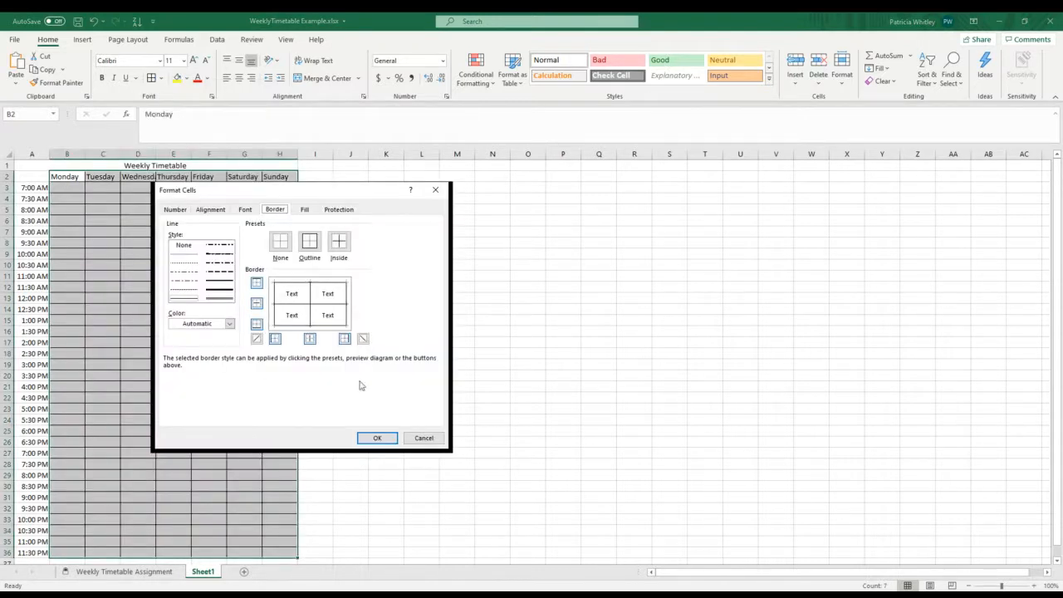
pyautogui.click(309, 241)
pyautogui.click(435, 192)
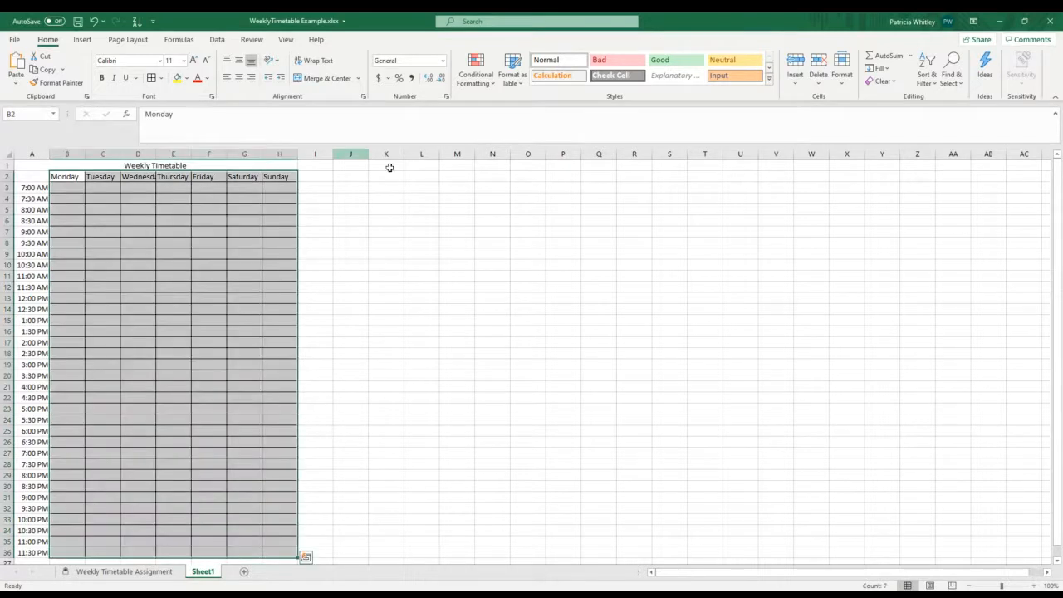
# Set the column width of the weekday columns B to H to 15.
pyautogui.click(67, 153)
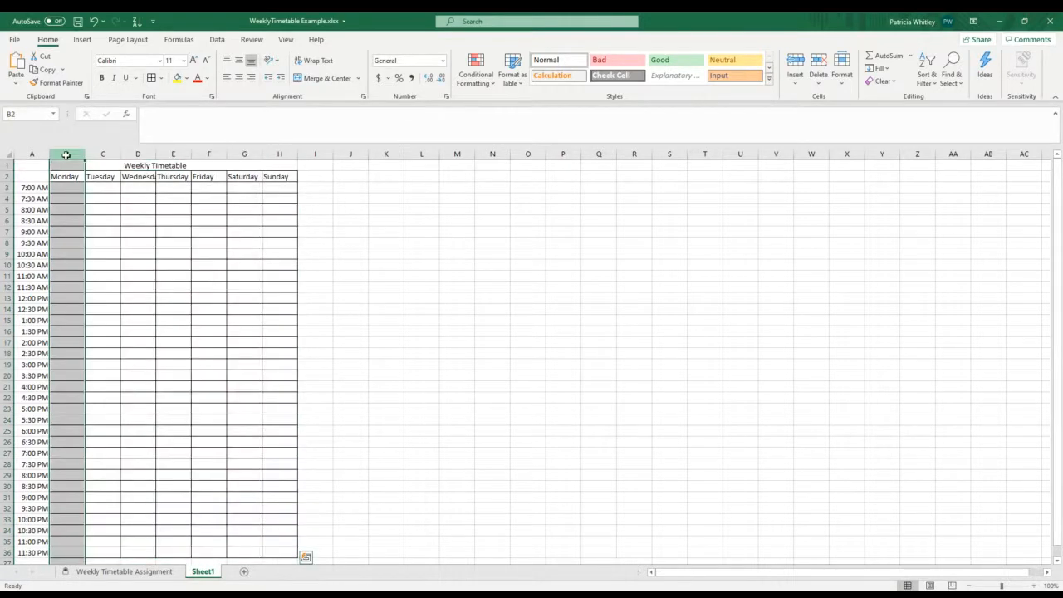
pyautogui.moveTo(66, 153); pyautogui.dragTo(287, 153)
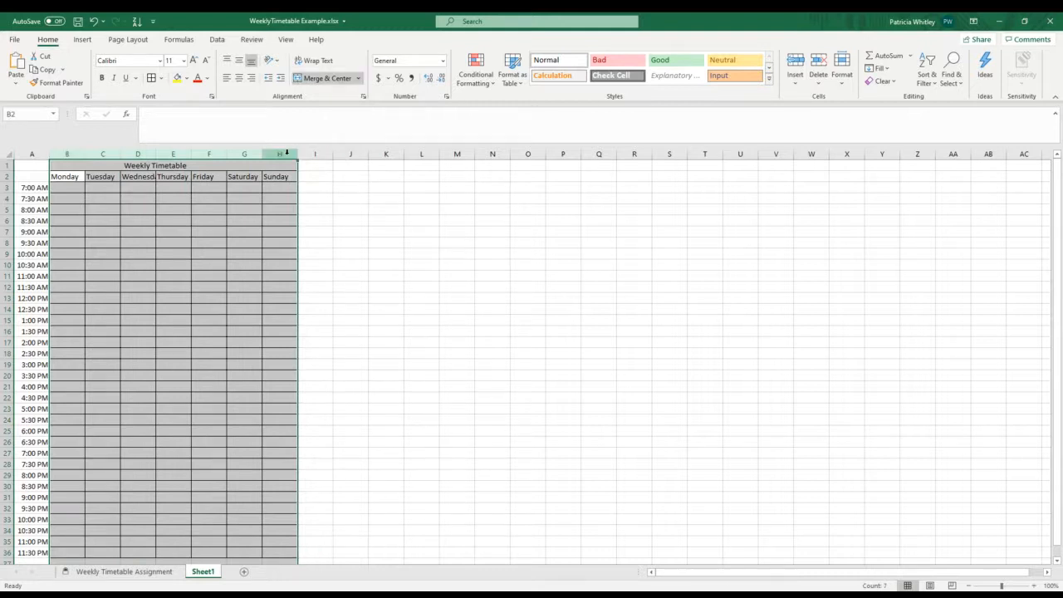
pyautogui.rightClick(288, 155)
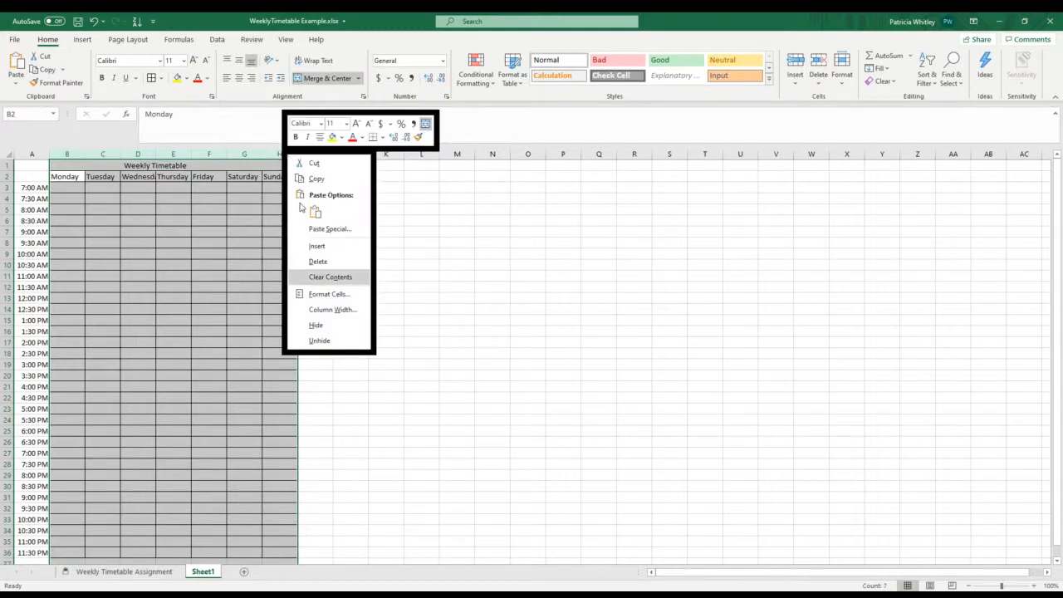
pyautogui.click(320, 295)
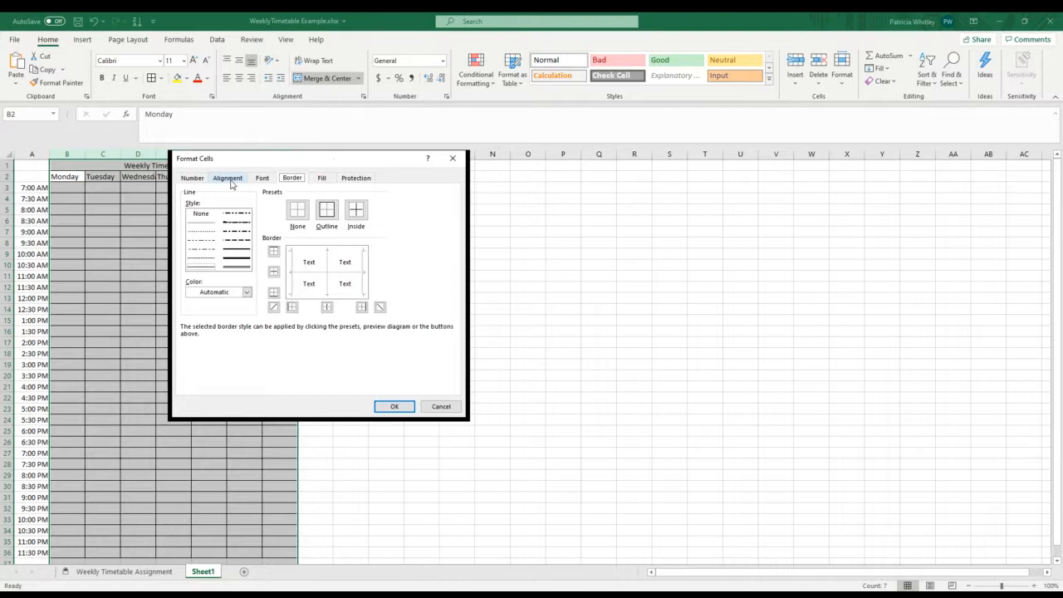
pyautogui.click(452, 158)
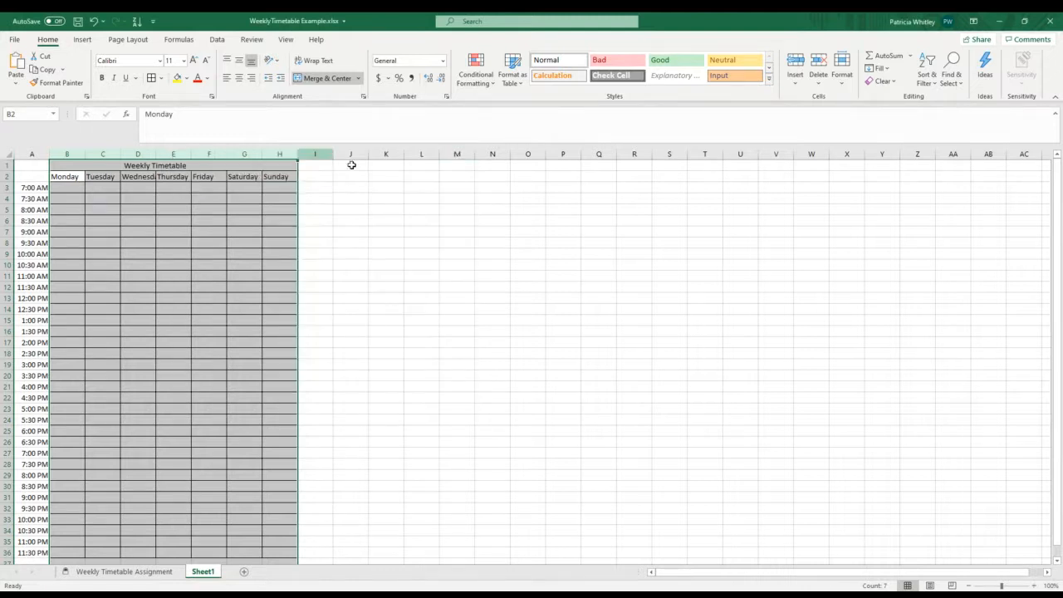
pyautogui.rightClick(280, 154)
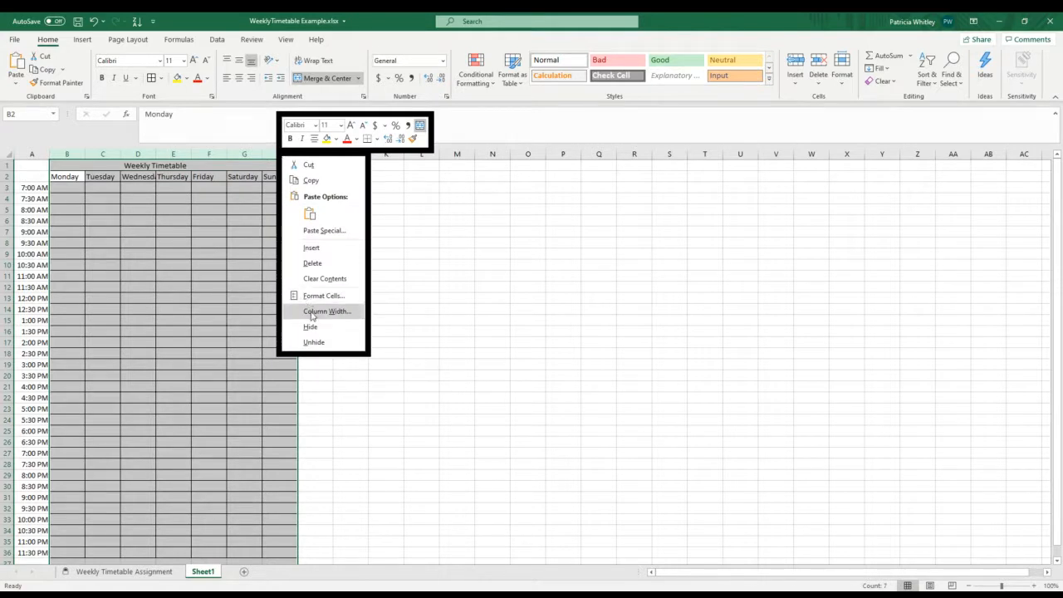
pyautogui.click(312, 312)
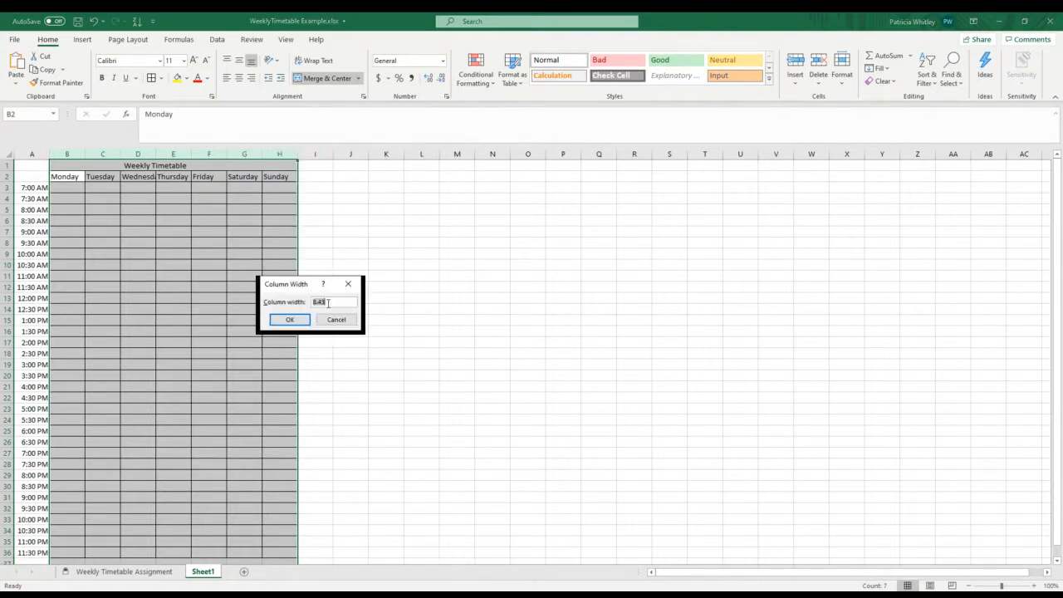
pyautogui.press('BackSpace')
pyautogui.write('15')
pyautogui.click(298, 322)
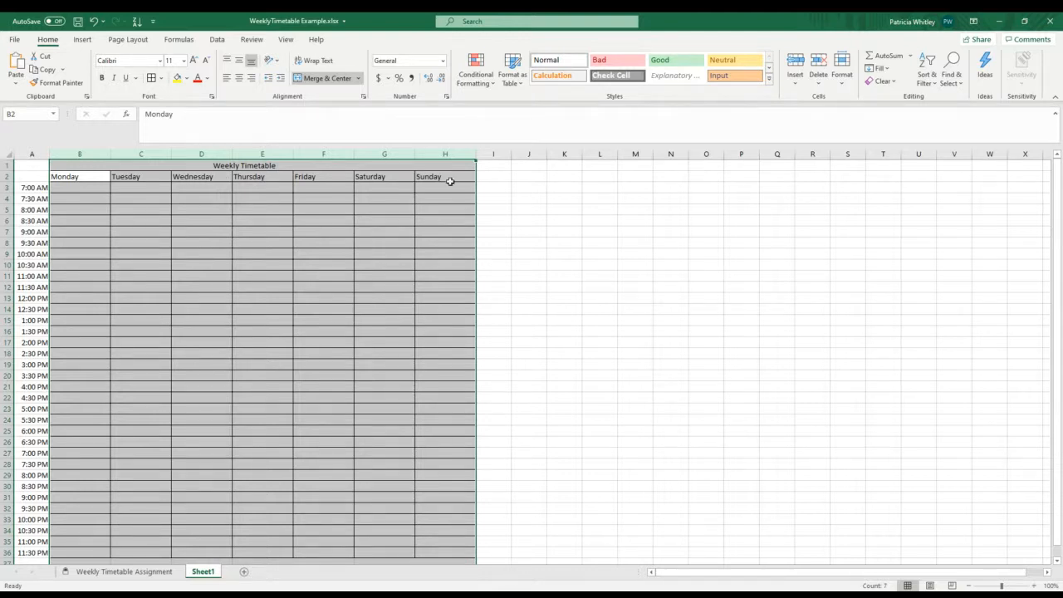
# Format the weekday headings in B2 to H2 with Center horizontal alignment and Bottom vertical alignment.
pyautogui.moveTo(453, 177); pyautogui.dragTo(60, 179)
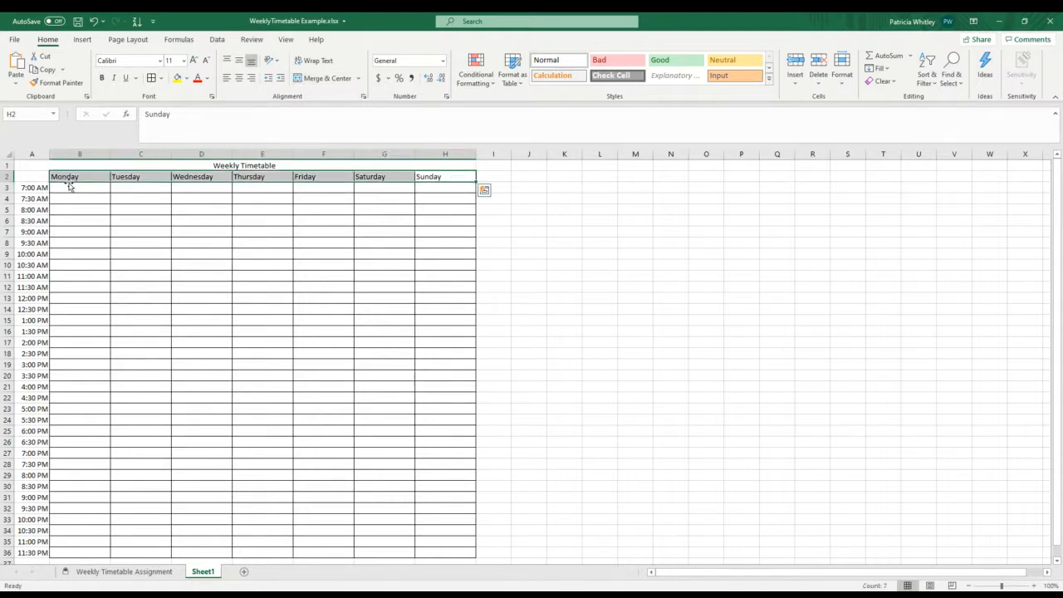
pyautogui.rightClick(72, 178)
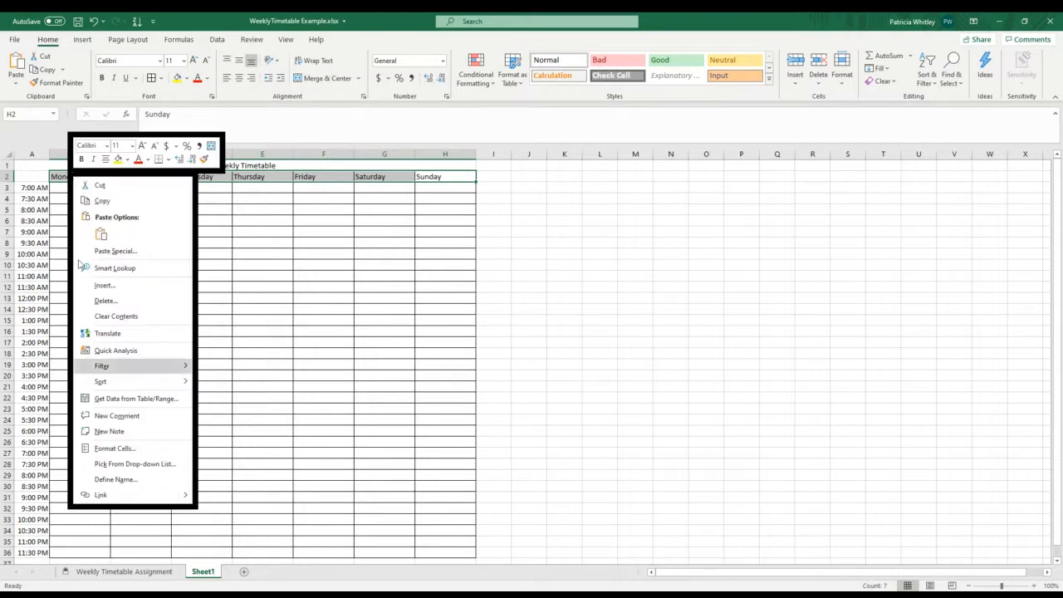
pyautogui.click(98, 449)
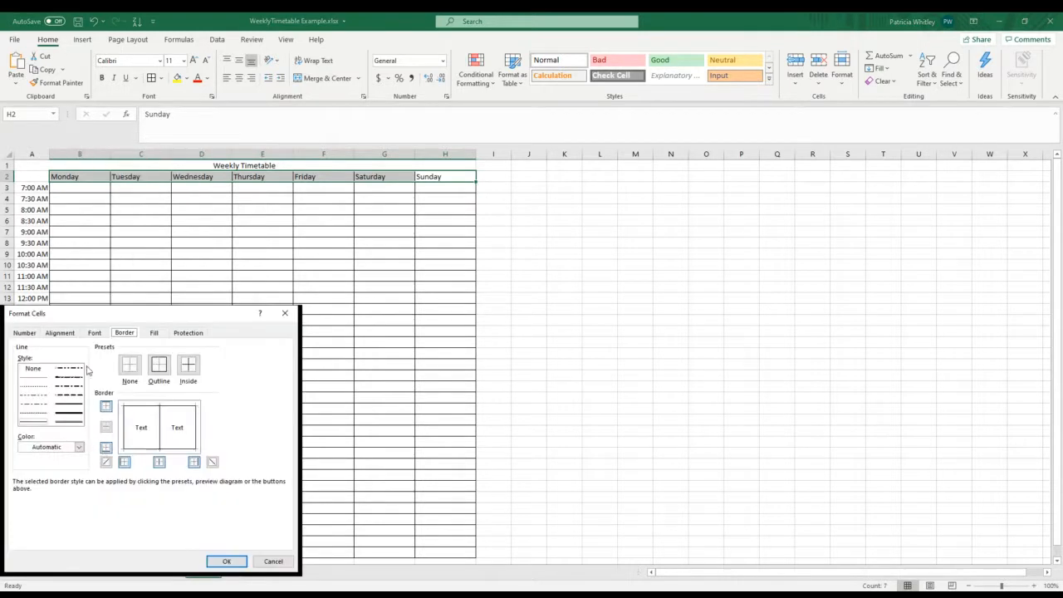
pyautogui.click(61, 334)
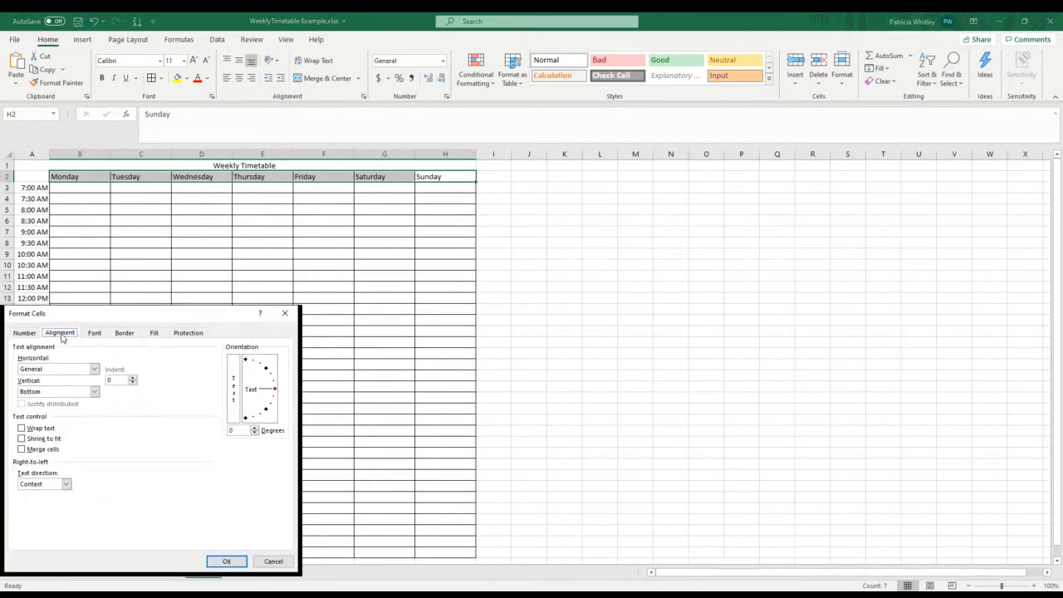
pyautogui.click(94, 368)
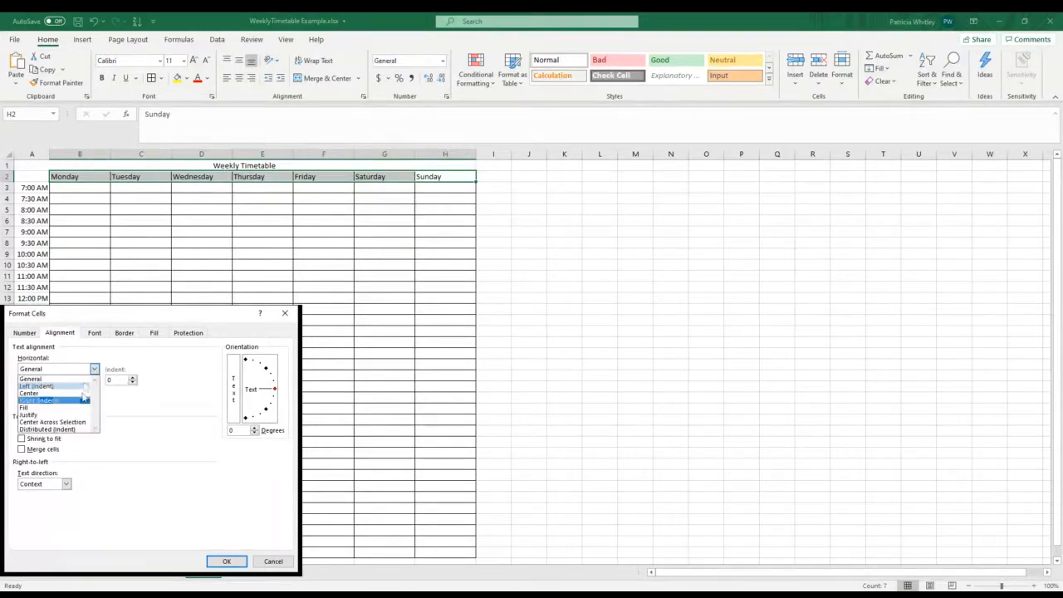
pyautogui.click(83, 396)
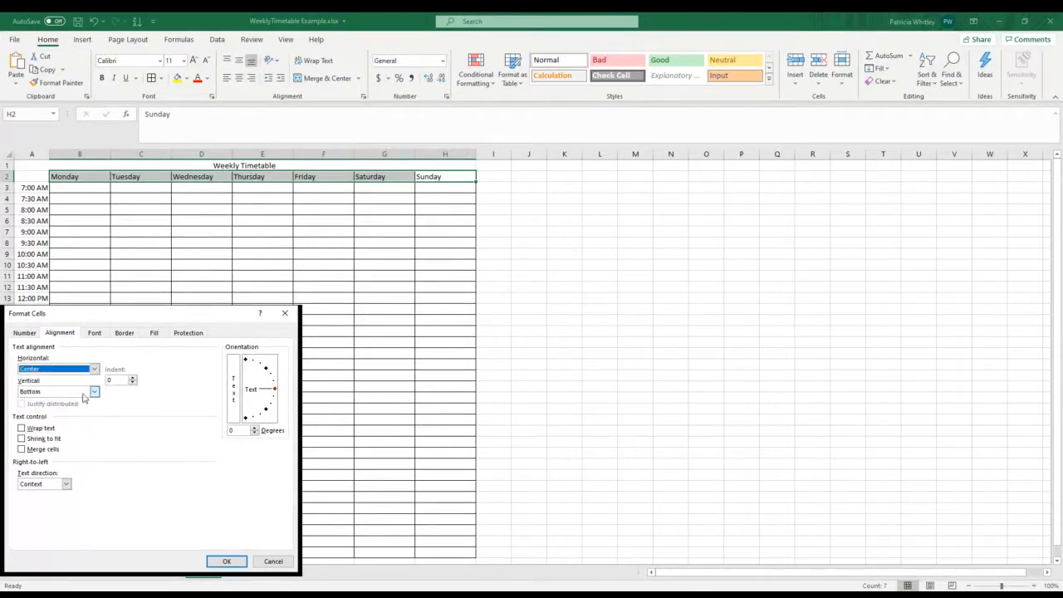
pyautogui.click(94, 392)
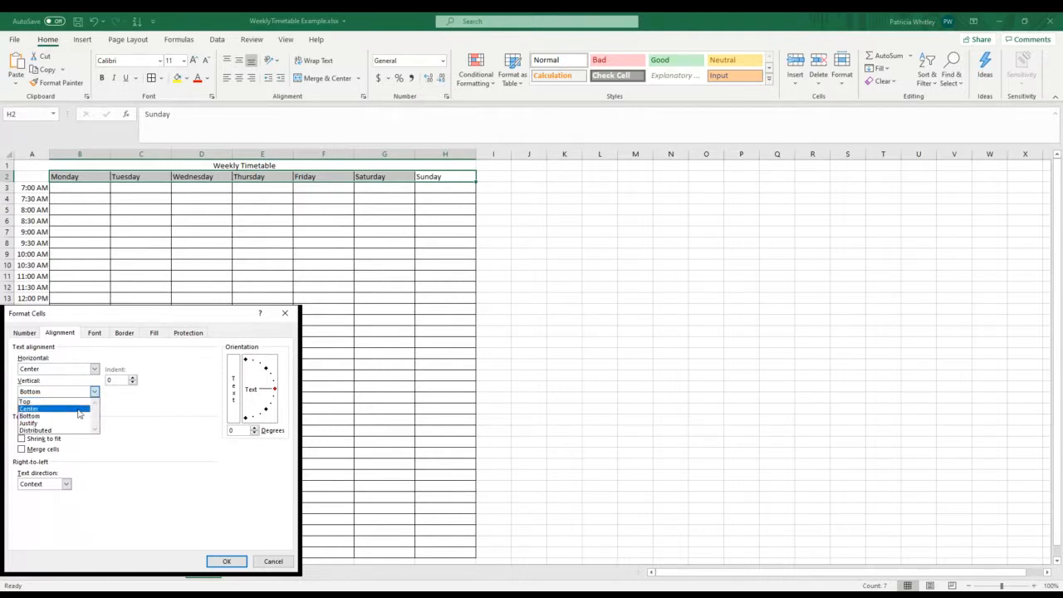
pyautogui.click(79, 415)
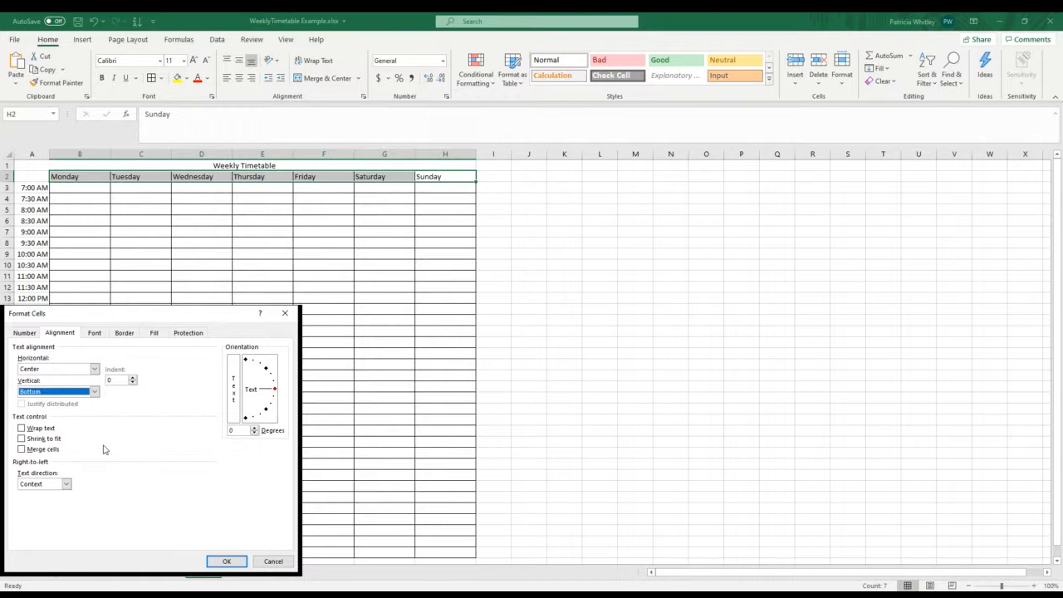
pyautogui.click(225, 561)
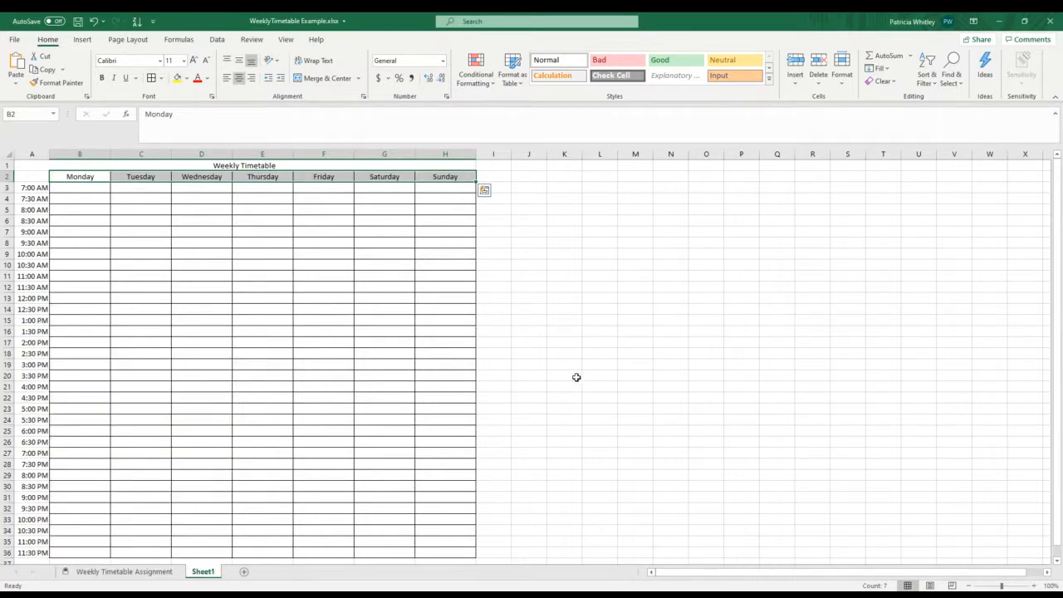
# Merge the Sunday cells from 12:30 PM to 5:00 PM (H14 to H23) with Merge Cells and enter "CyberSecurity Class" in the block.
pyautogui.click(256, 594)
pyautogui.click(450, 311)
pyautogui.moveTo(450, 311); pyautogui.dragTo(447, 402)
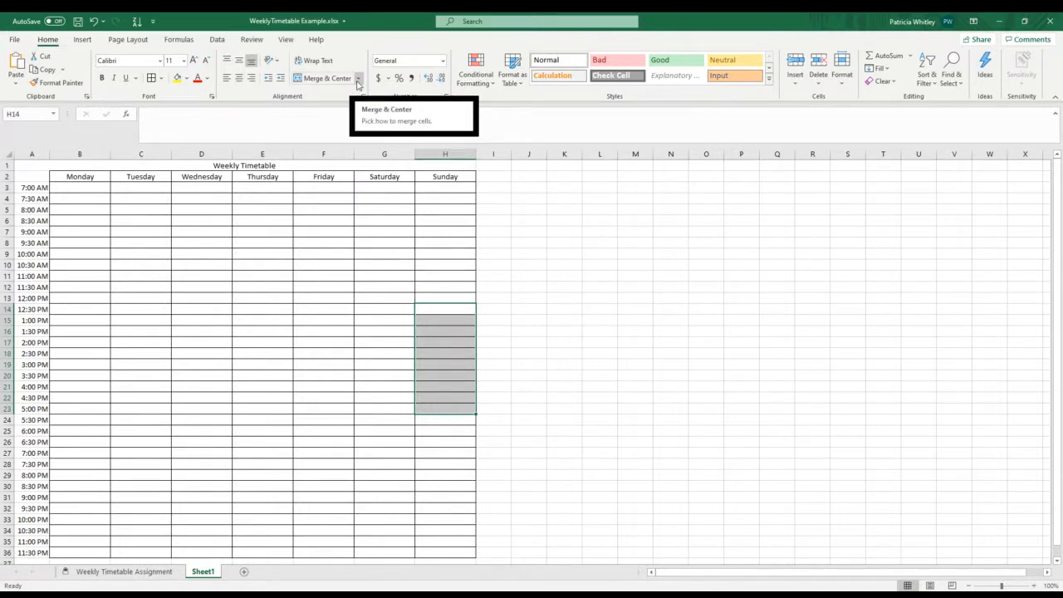
pyautogui.click(358, 81)
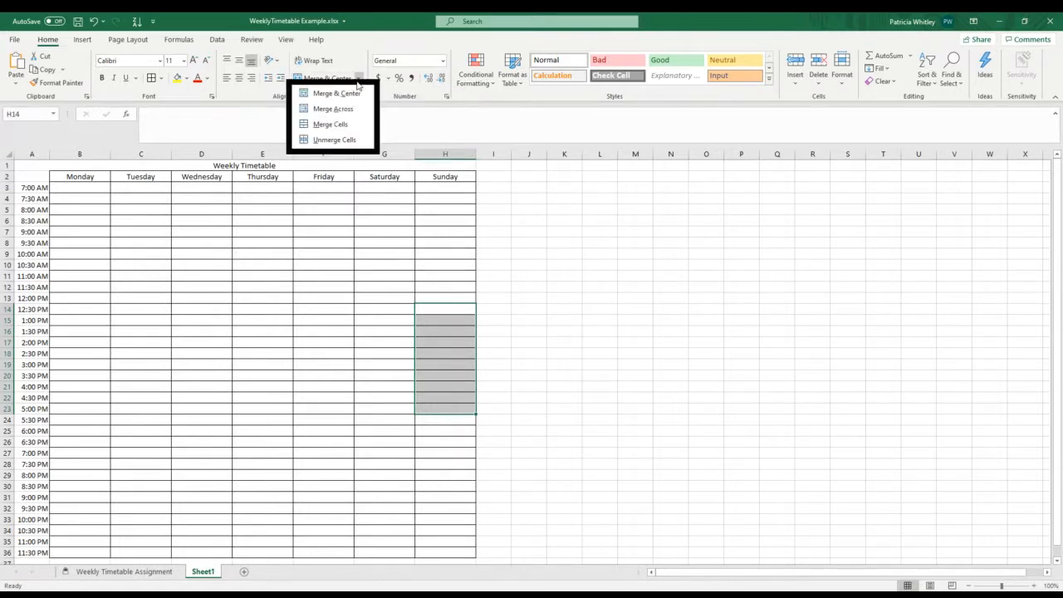
pyautogui.click(340, 130)
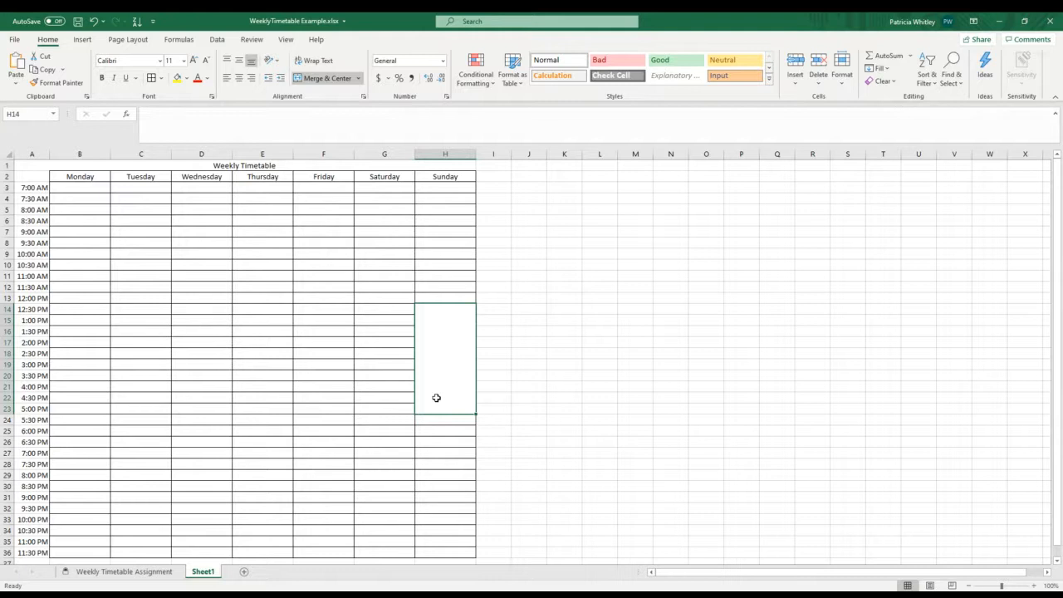
pyautogui.write('Cy')
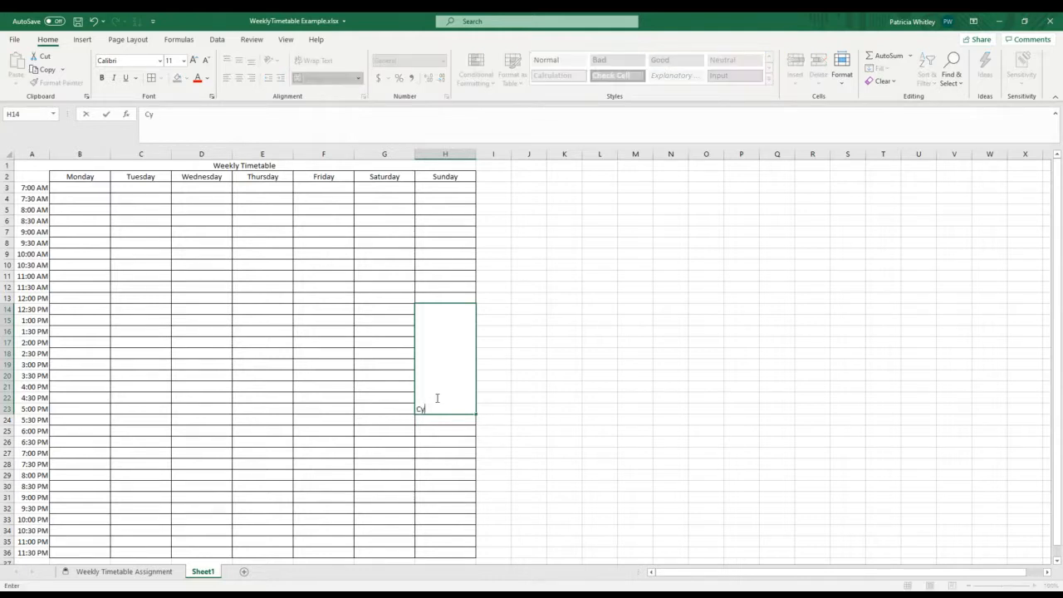
pyautogui.write('berSecurity Class')
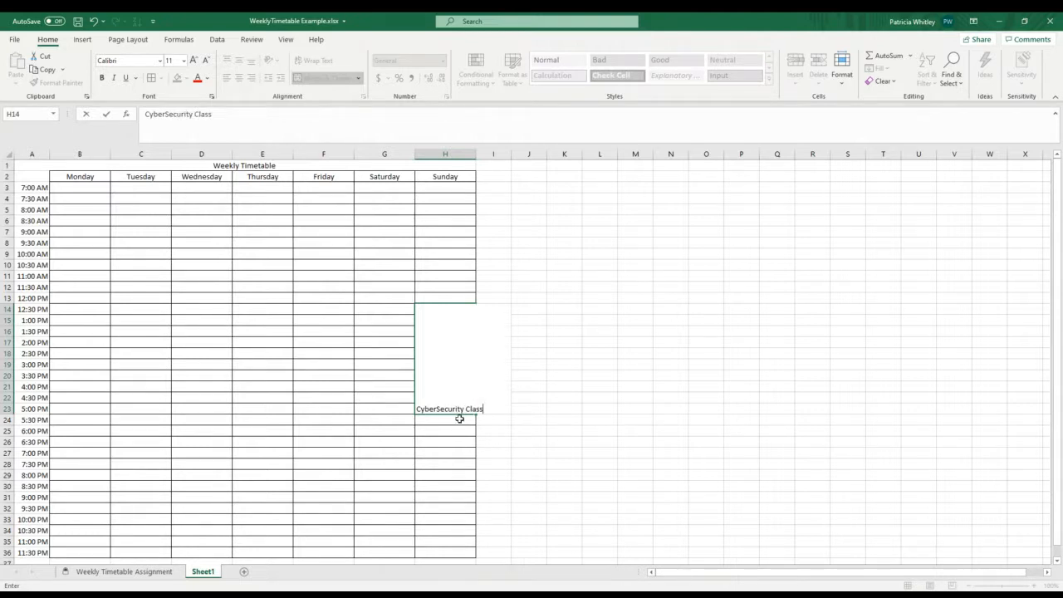
pyautogui.click(490, 420)
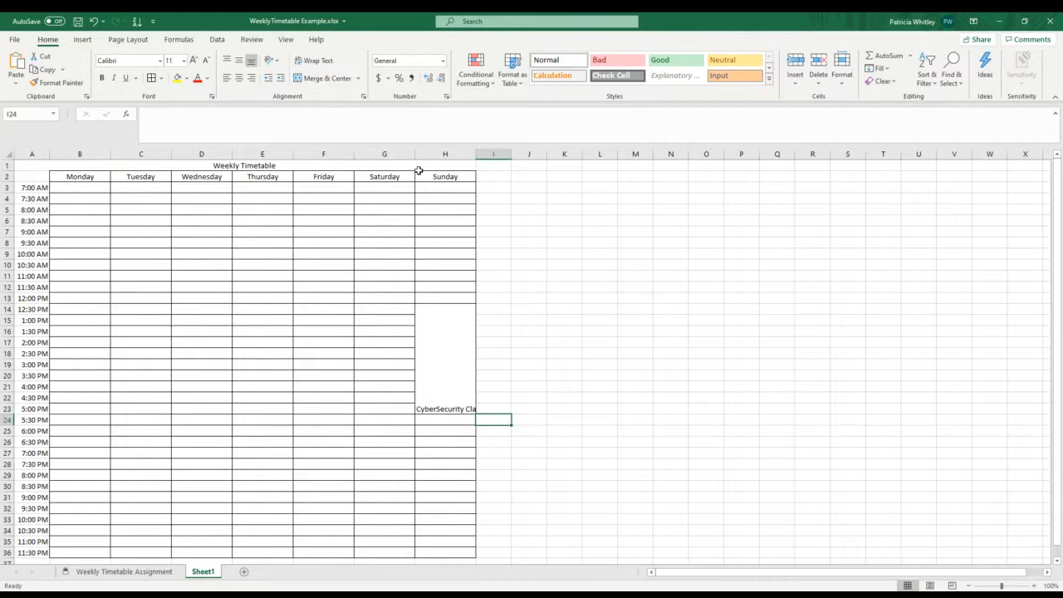
# Turn on Wrap text for the whole Sunday column H.
pyautogui.rightClick(444, 148)
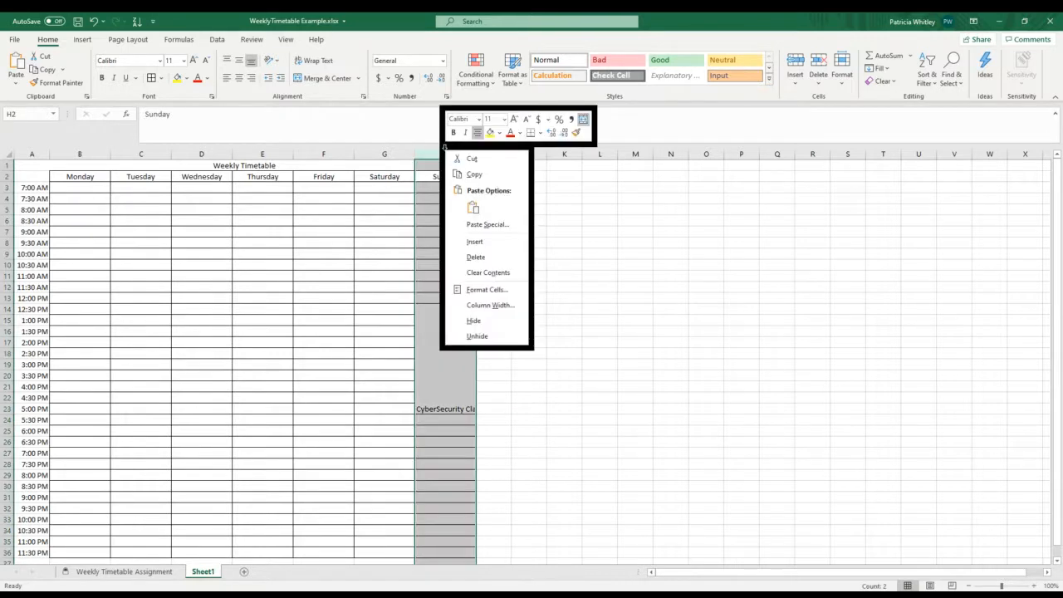
pyautogui.click(458, 288)
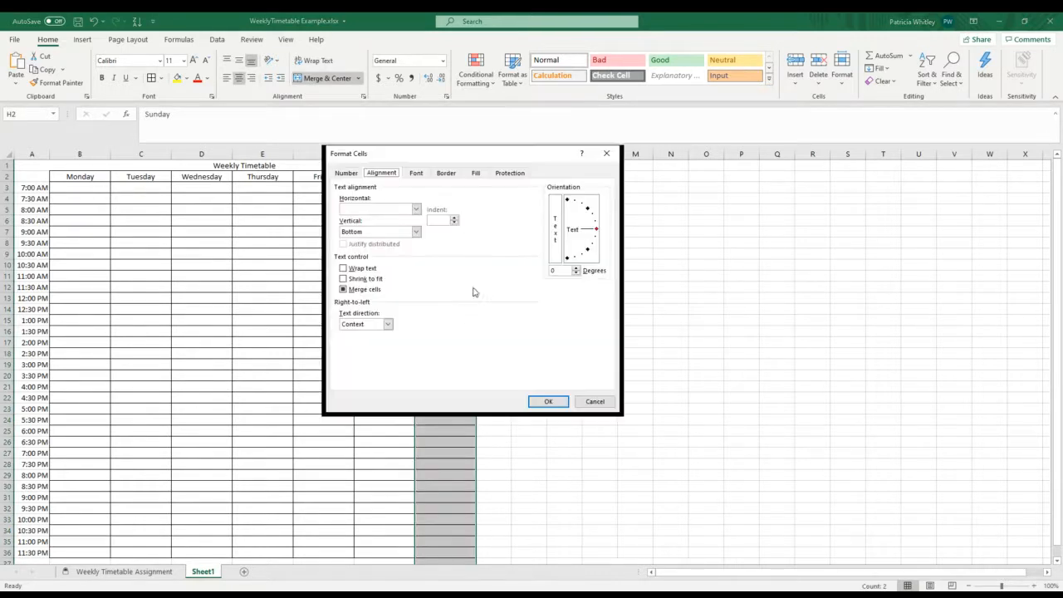
pyautogui.click(344, 270)
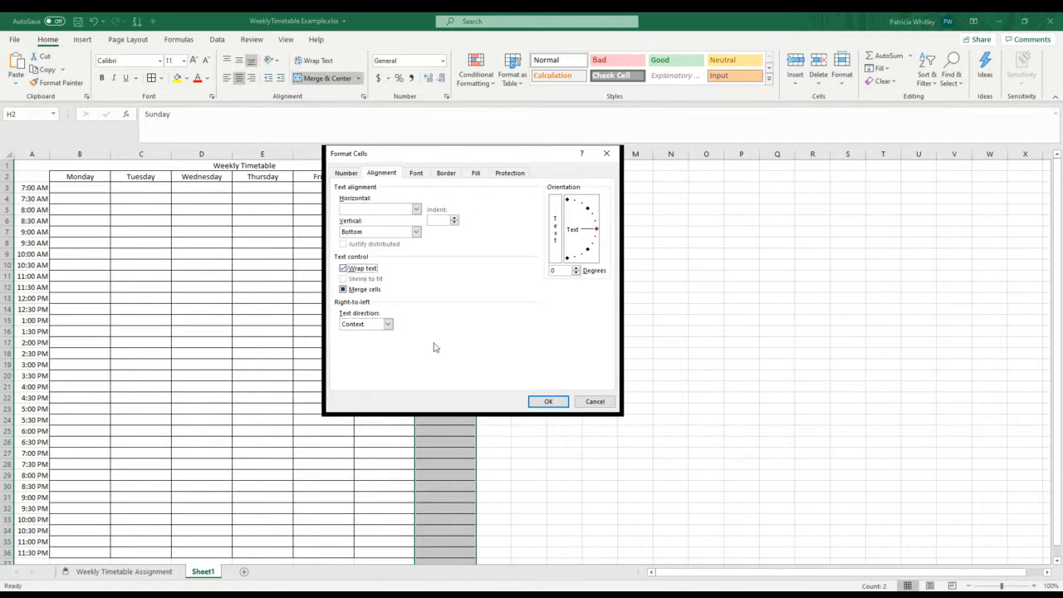
pyautogui.click(550, 401)
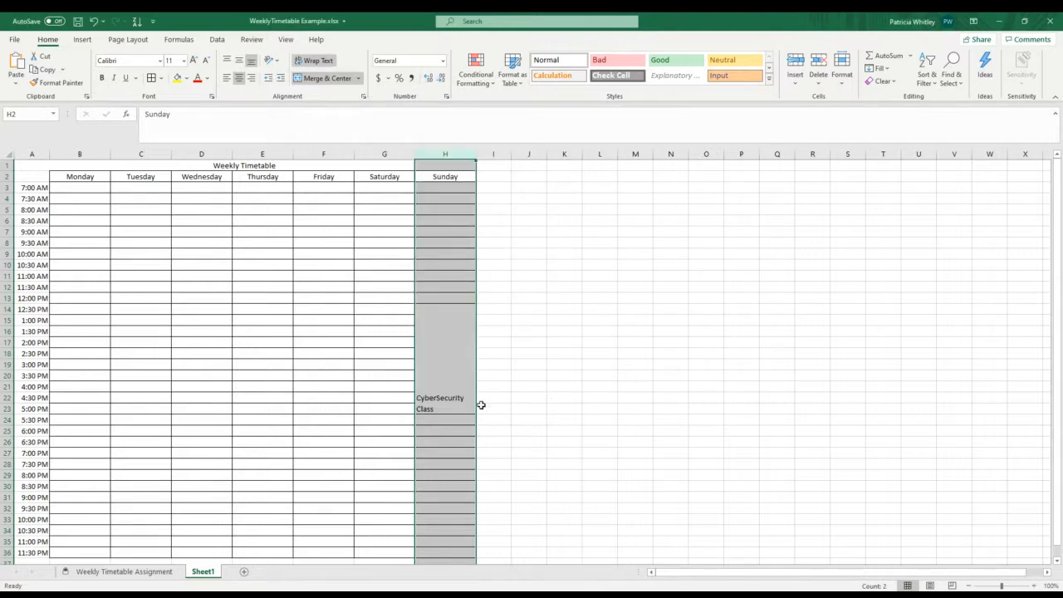
# Fill the CyberSecurity Class block with the theme color Blue, Accent 1, Lighter 40%.
pyautogui.click(451, 379)
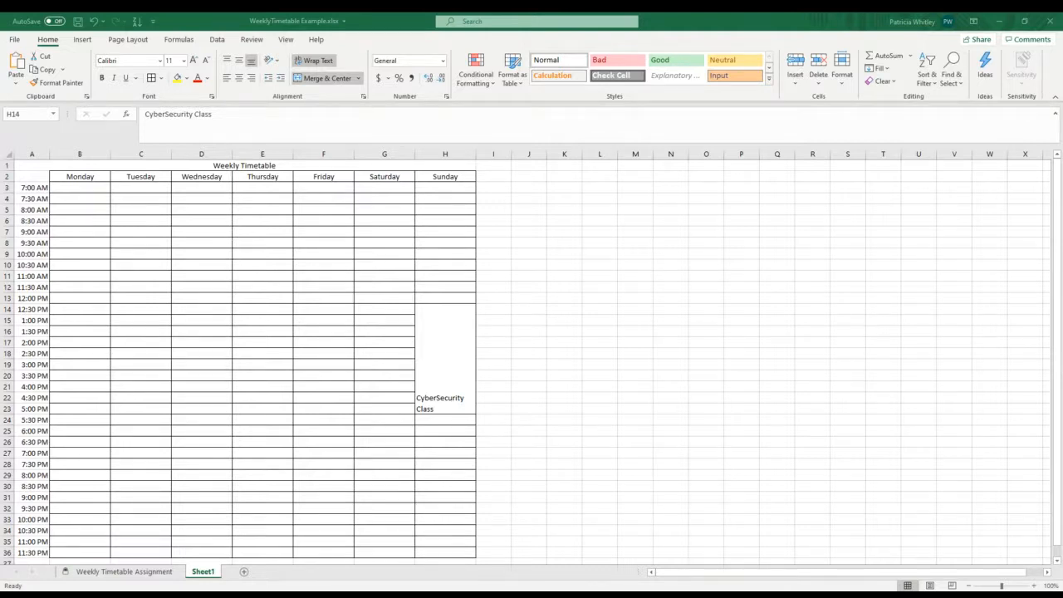
pyautogui.click(652, 404)
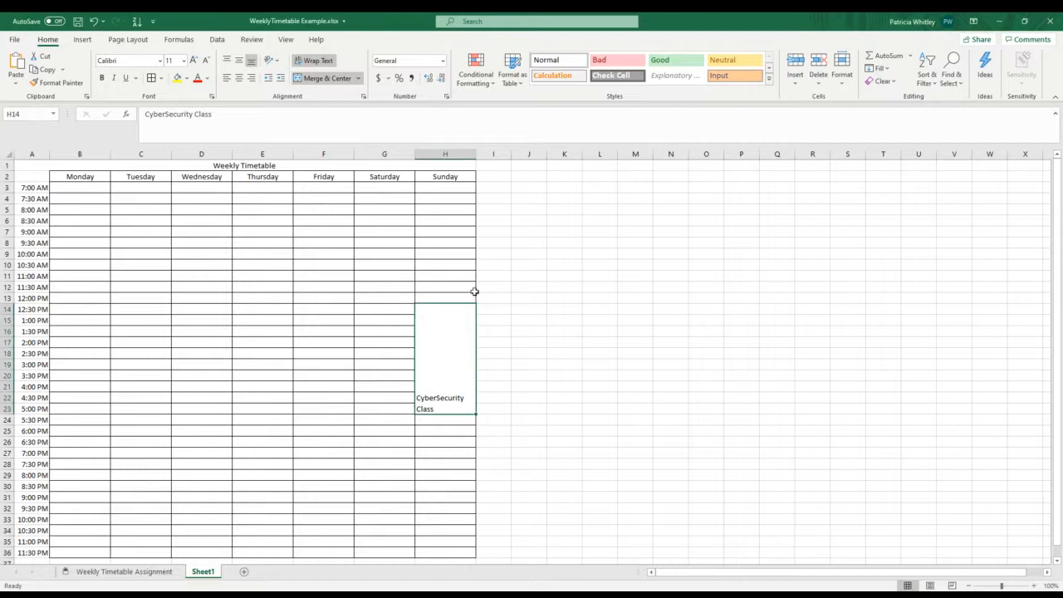
pyautogui.rightClick(451, 318)
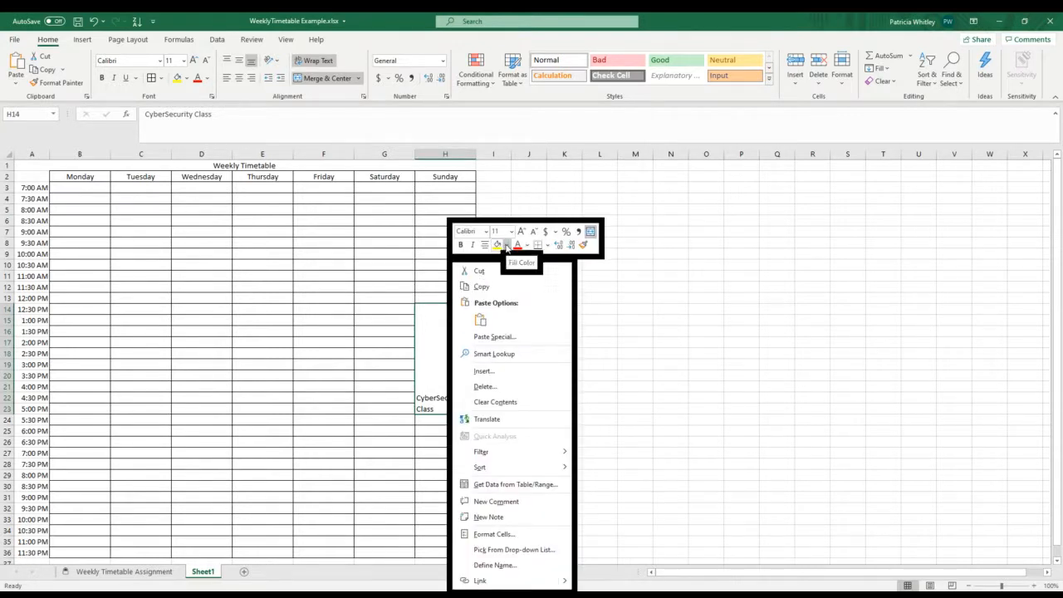
pyautogui.click(444, 316)
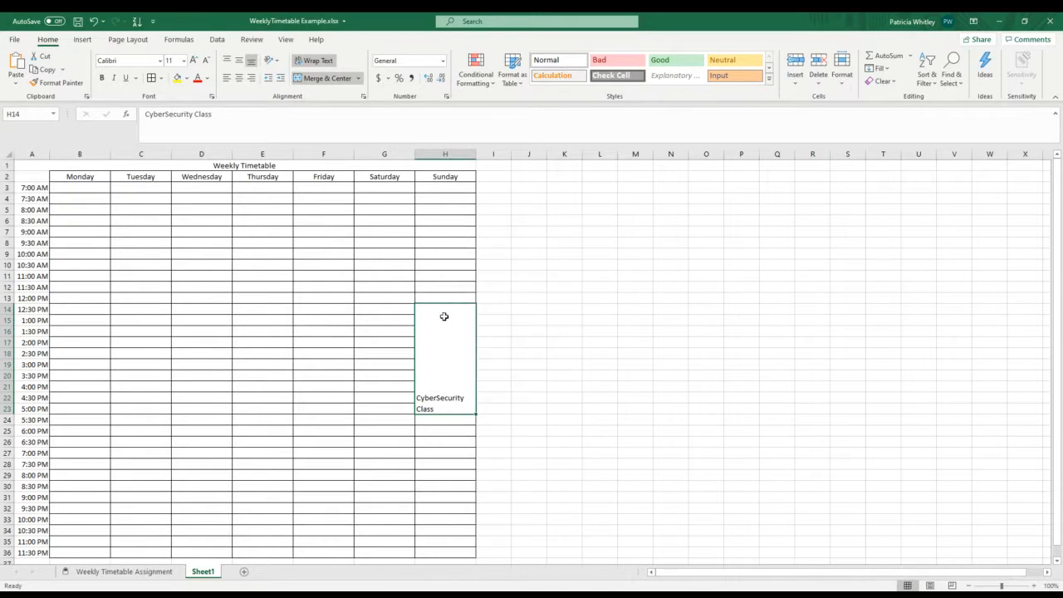
pyautogui.rightClick(444, 316)
pyautogui.click(498, 246)
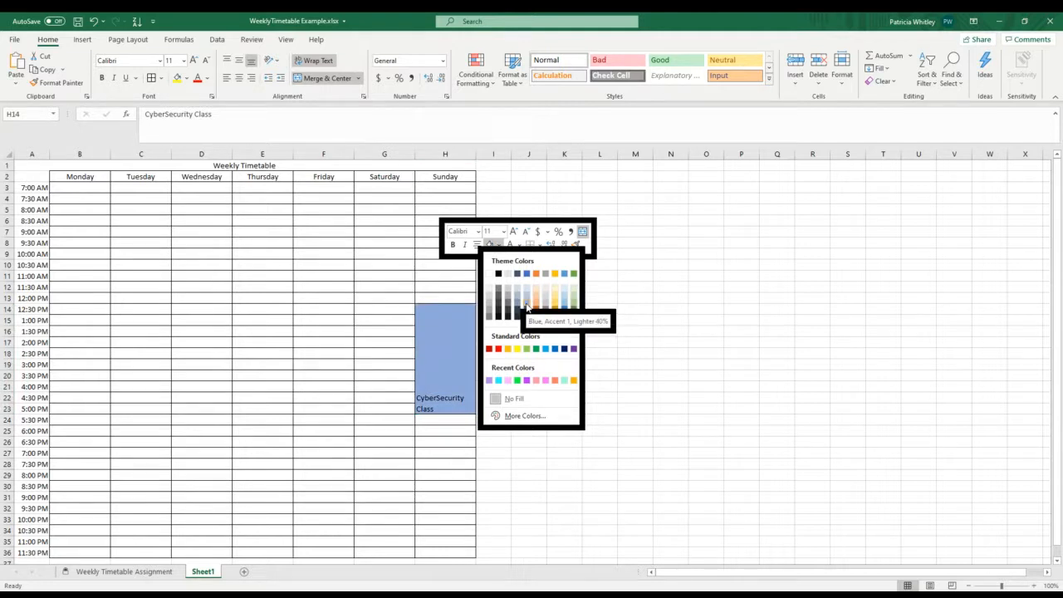
pyautogui.click(527, 307)
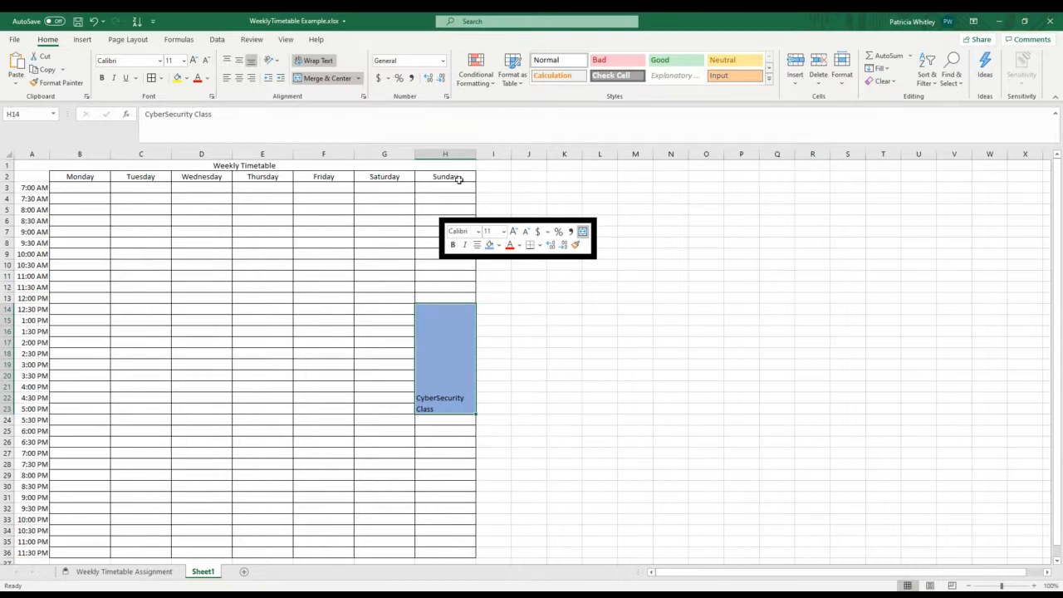
pyautogui.moveTo(458, 178); pyautogui.dragTo(78, 175)
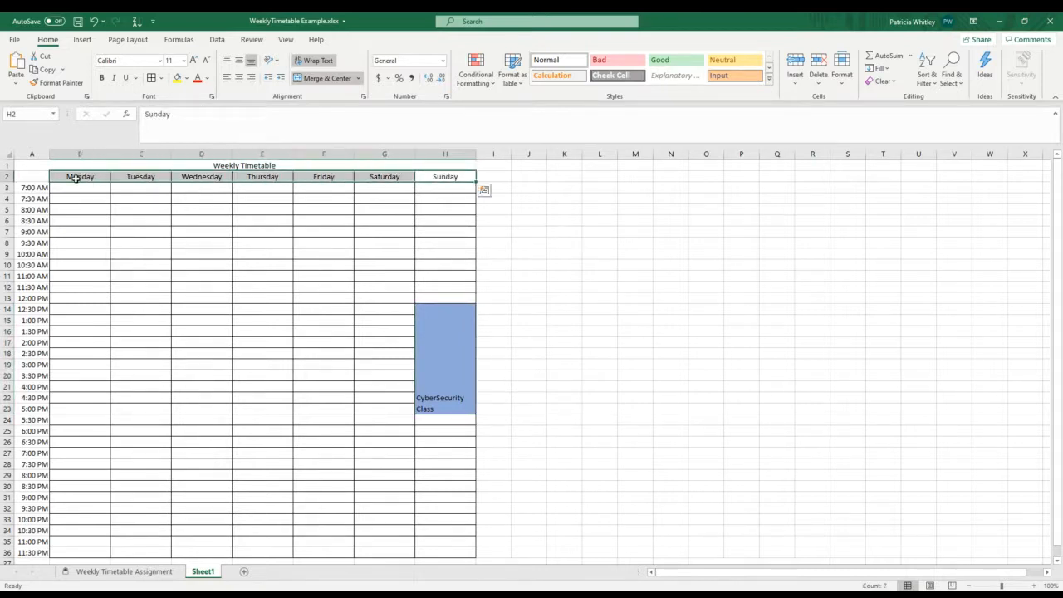
pyautogui.click(188, 79)
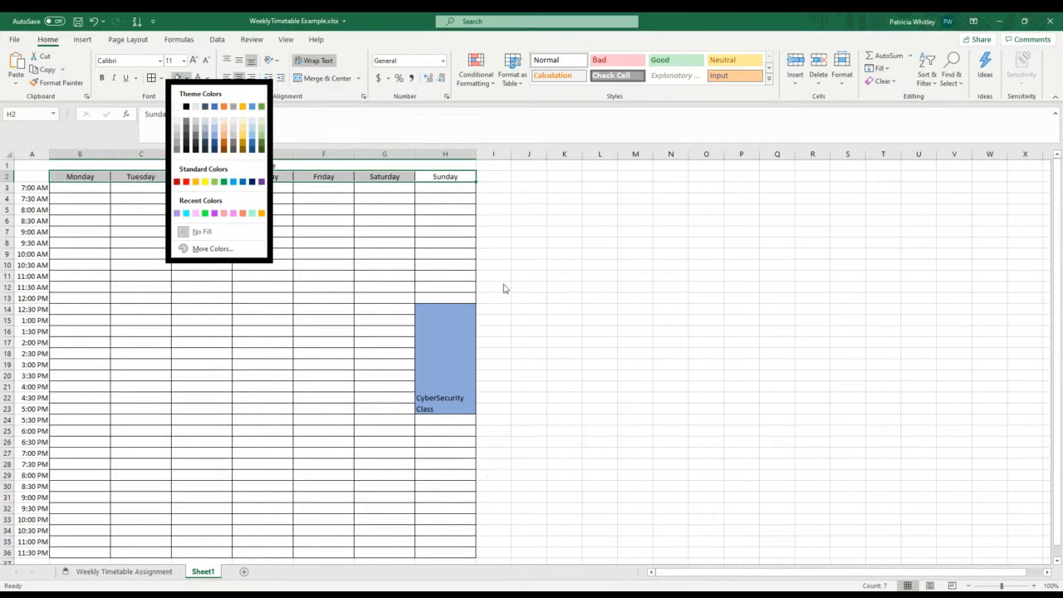
pyautogui.press('Escape')
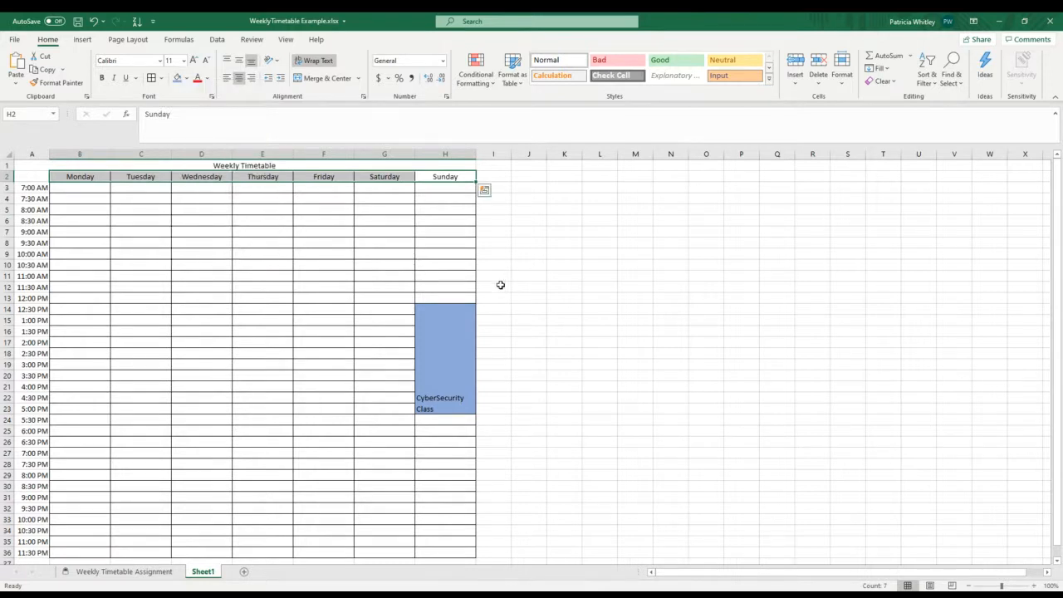
# Start a legend with the heading "Categories" in K8, listing "Class" in K9 and "Study Time" in K10.
pyautogui.moveTo(547, 237); pyautogui.dragTo(676, 340)
pyautogui.click(556, 246)
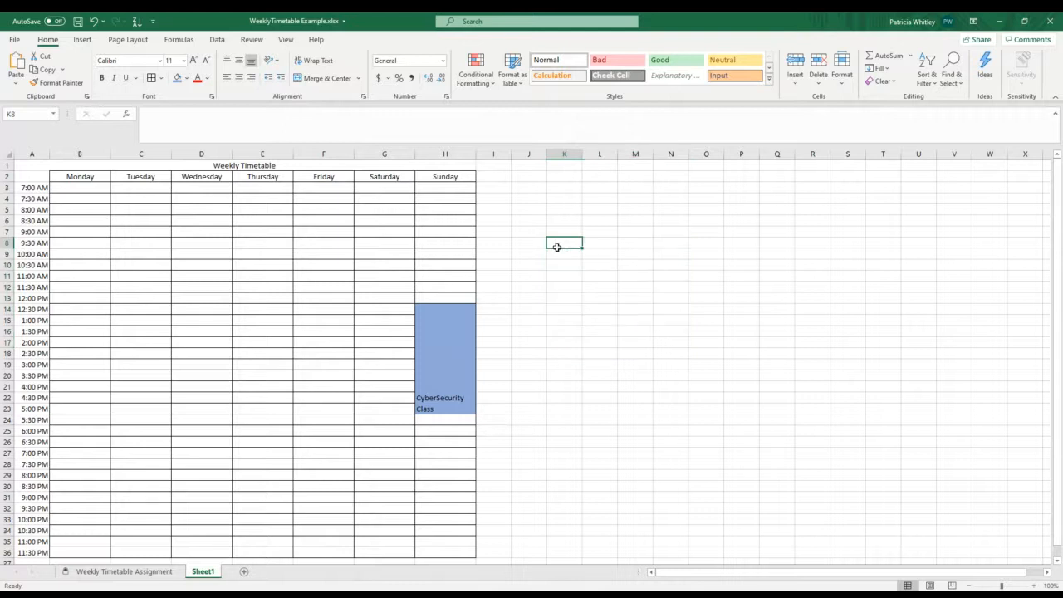
pyautogui.write('C')
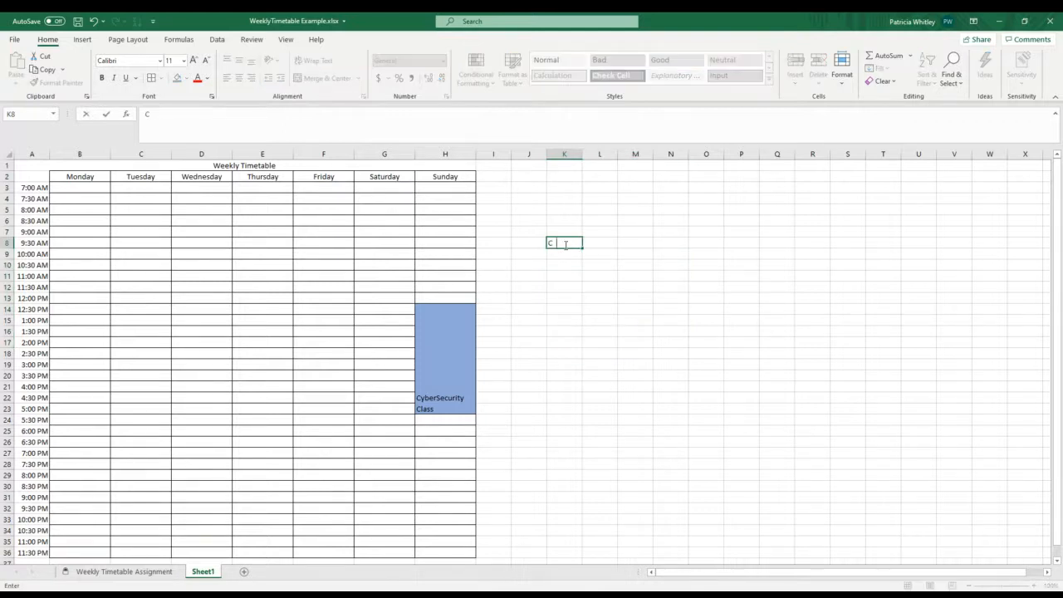
pyautogui.write('ategories')
pyautogui.click(560, 253)
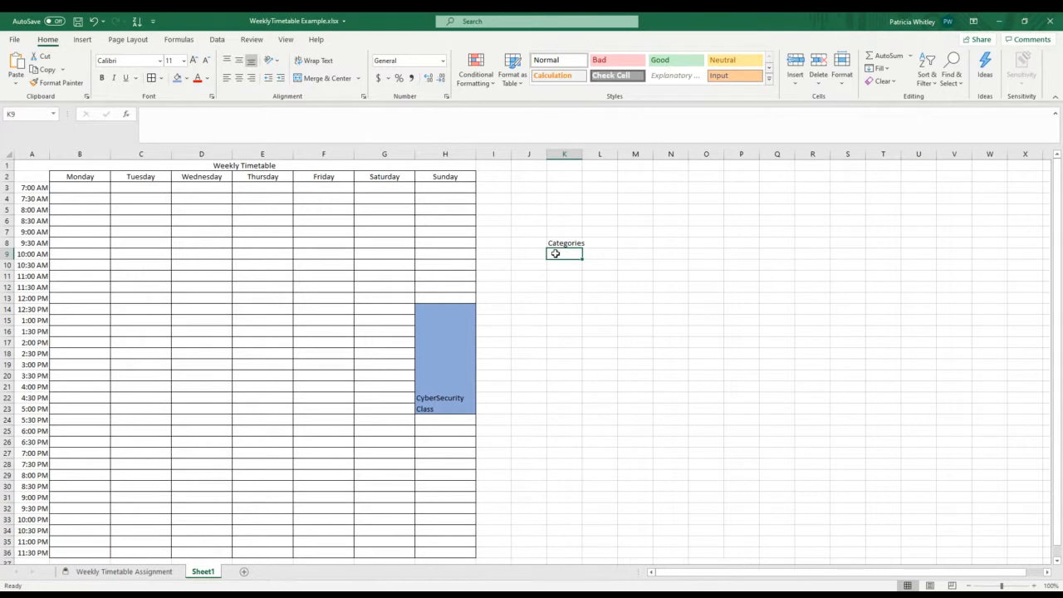
pyautogui.write('Class')
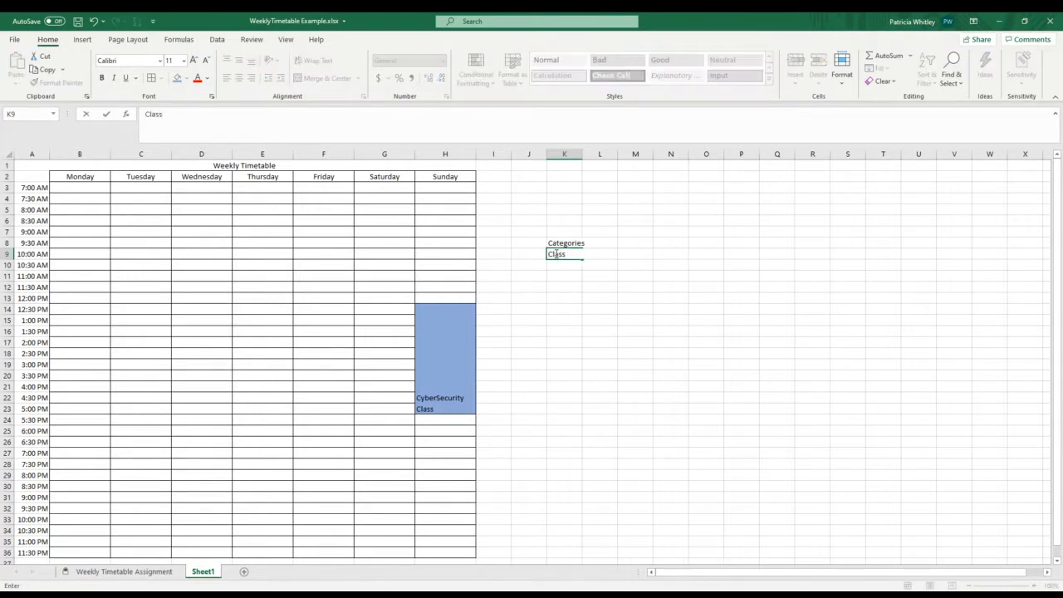
pyautogui.press('Return')
pyautogui.write('Study')
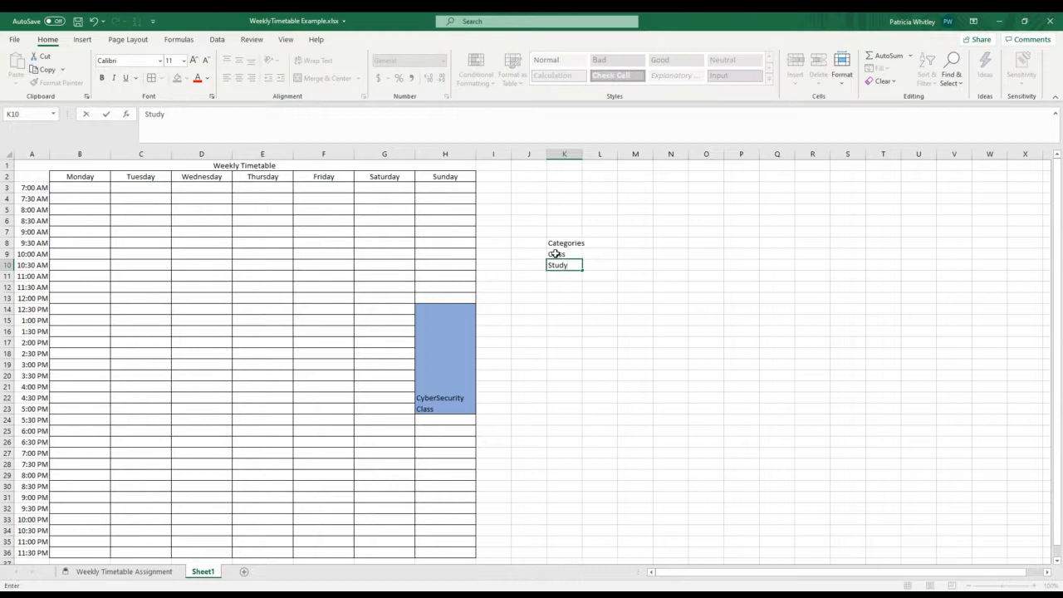
pyautogui.write(' Time')
pyautogui.press('Return')
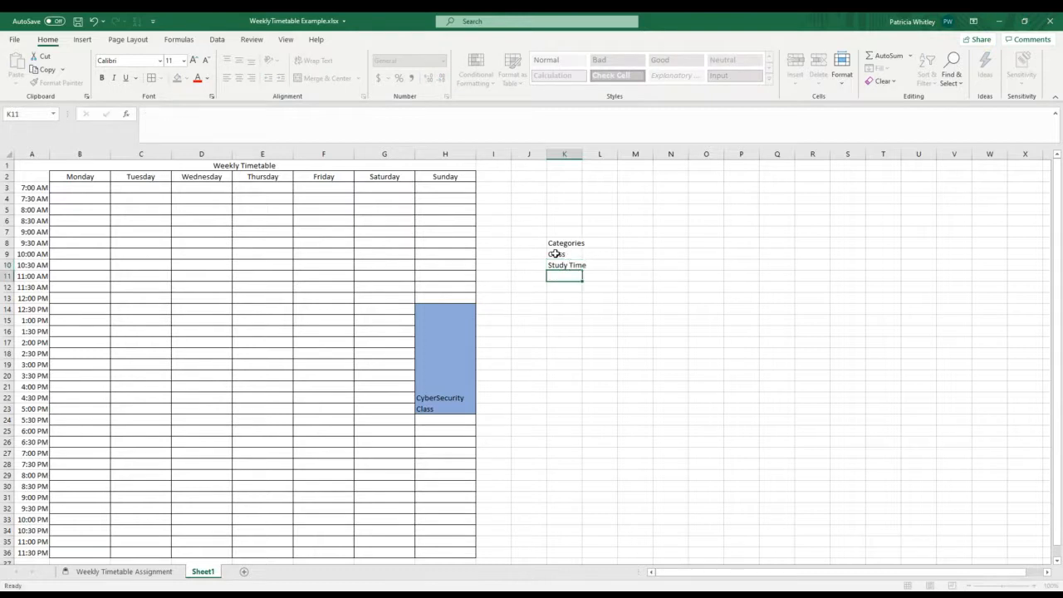
# Add the categories "Commuting", "Body Wellness" and "Work" in cells K11 to K13.
pyautogui.write('Commuting')
pyautogui.press('Return')
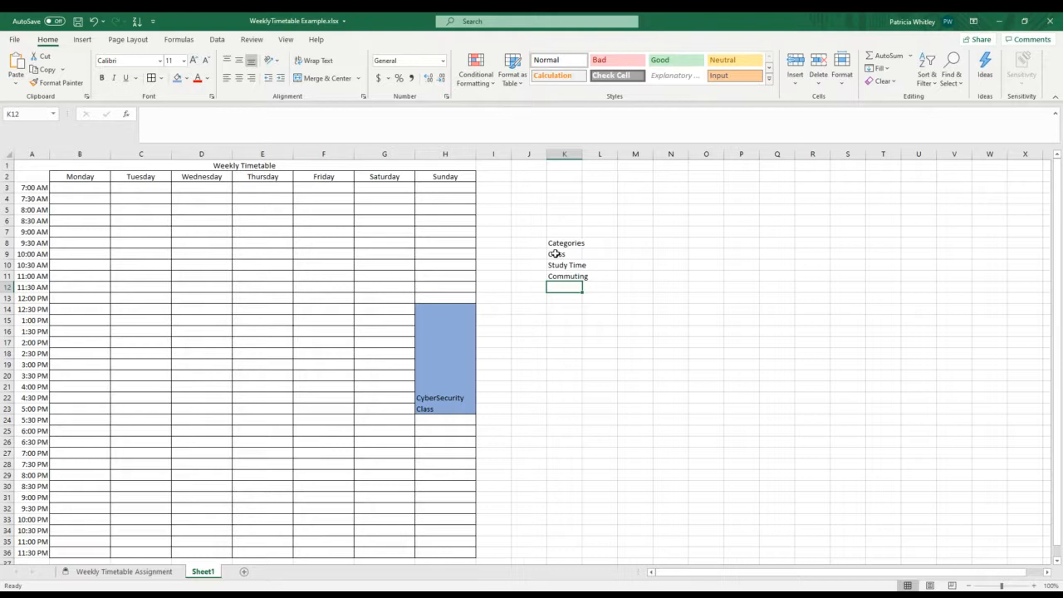
pyautogui.write('B')
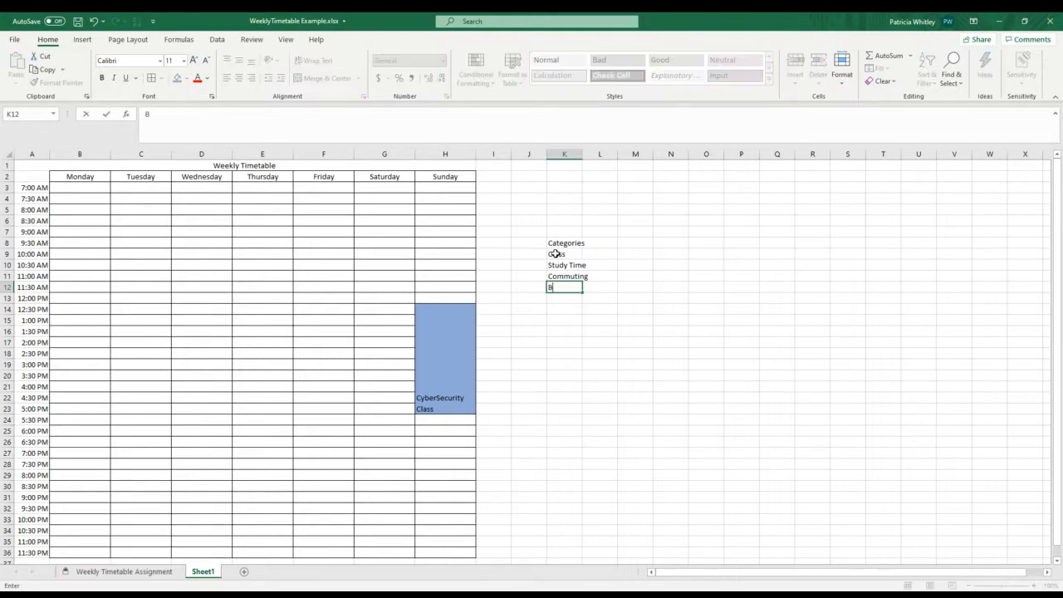
pyautogui.write('ody Wellness')
pyautogui.press('Return')
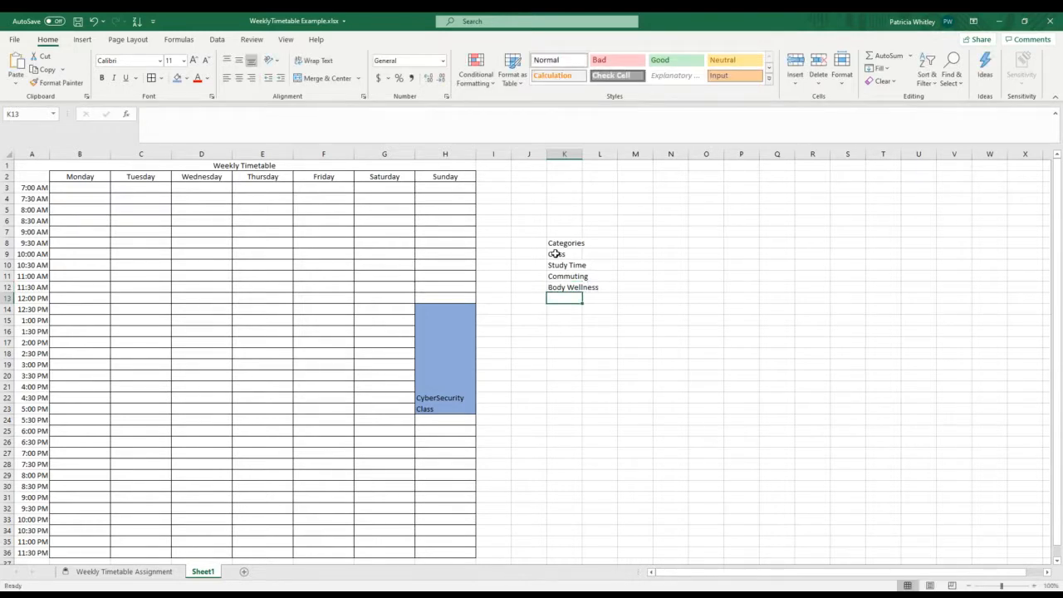
pyautogui.write('Work')
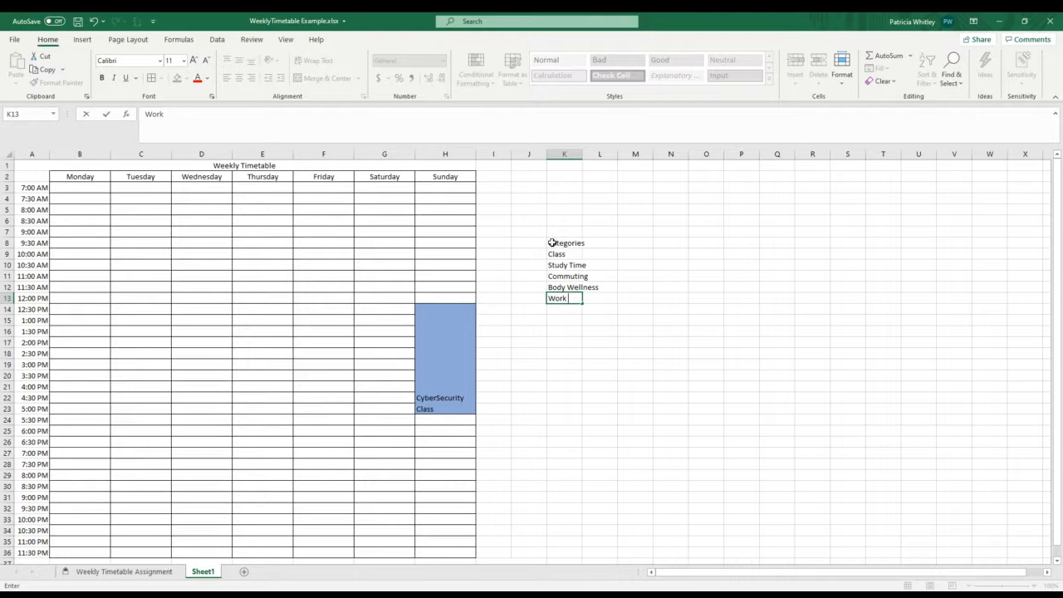
# Set the column width of the categories column K to 15.
pyautogui.rightClick(573, 154)
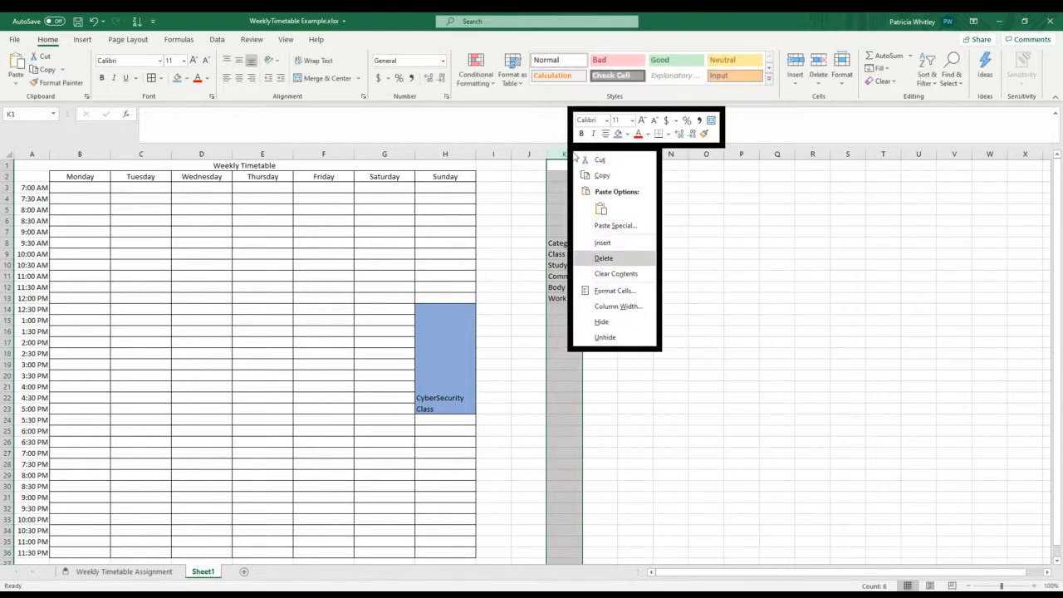
pyautogui.click(615, 305)
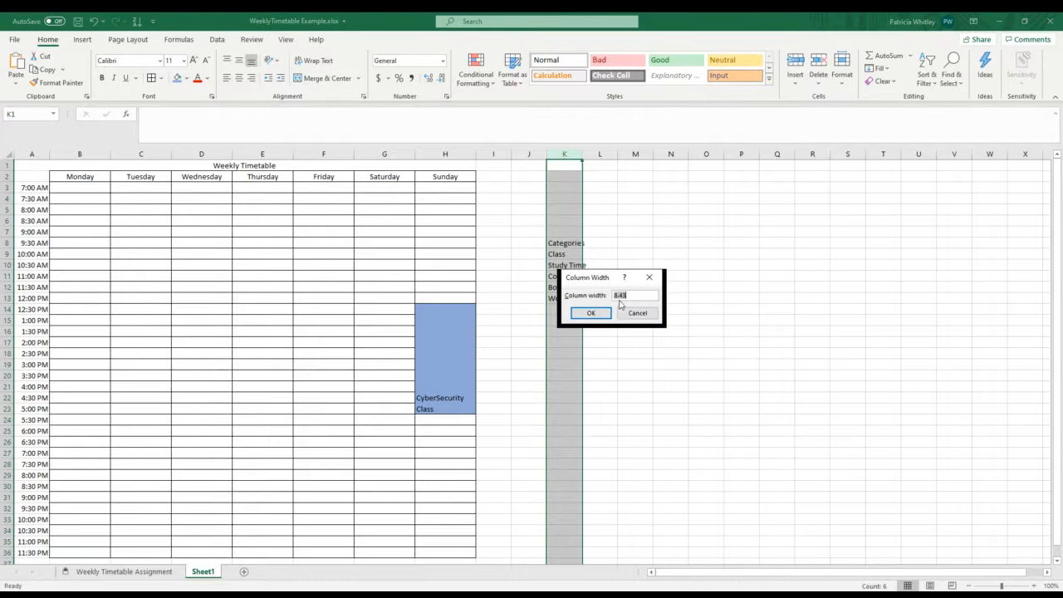
pyautogui.press('BackSpace')
pyautogui.write('1')
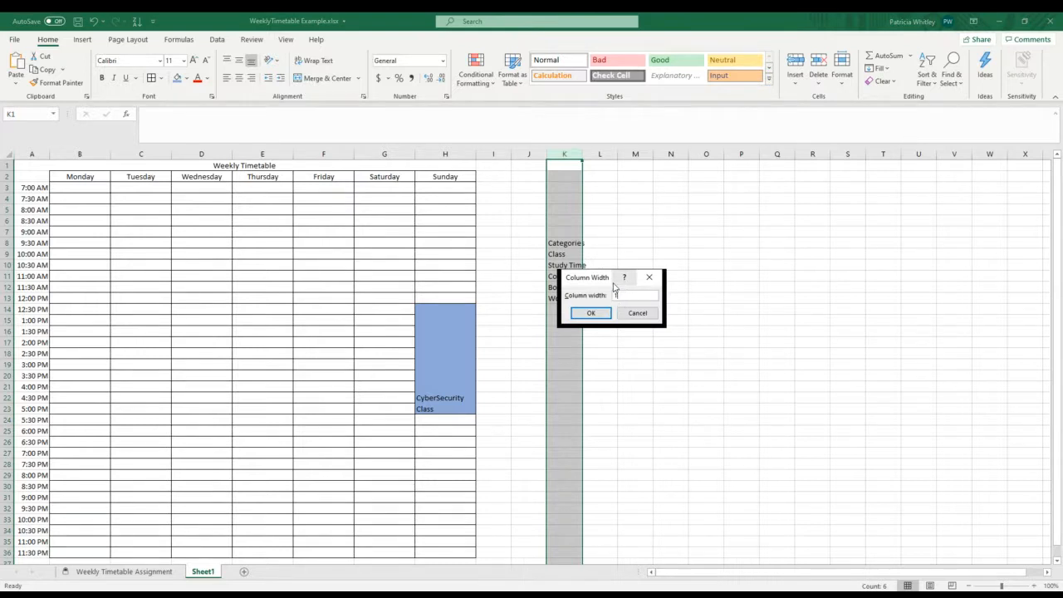
pyautogui.write('5')
pyautogui.click(587, 313)
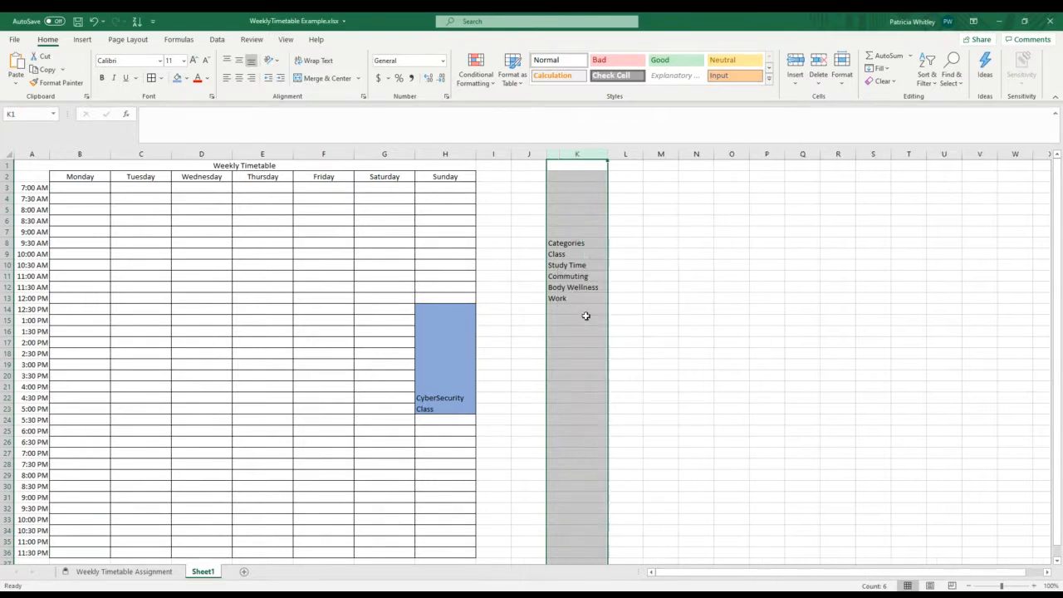
pyautogui.click(579, 243)
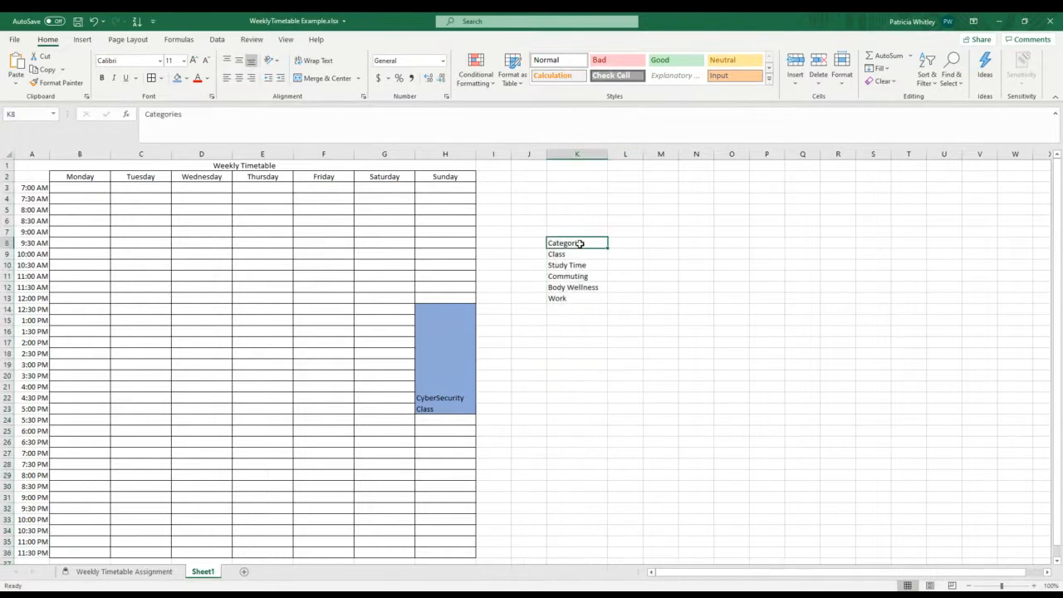
pyautogui.click(138, 79)
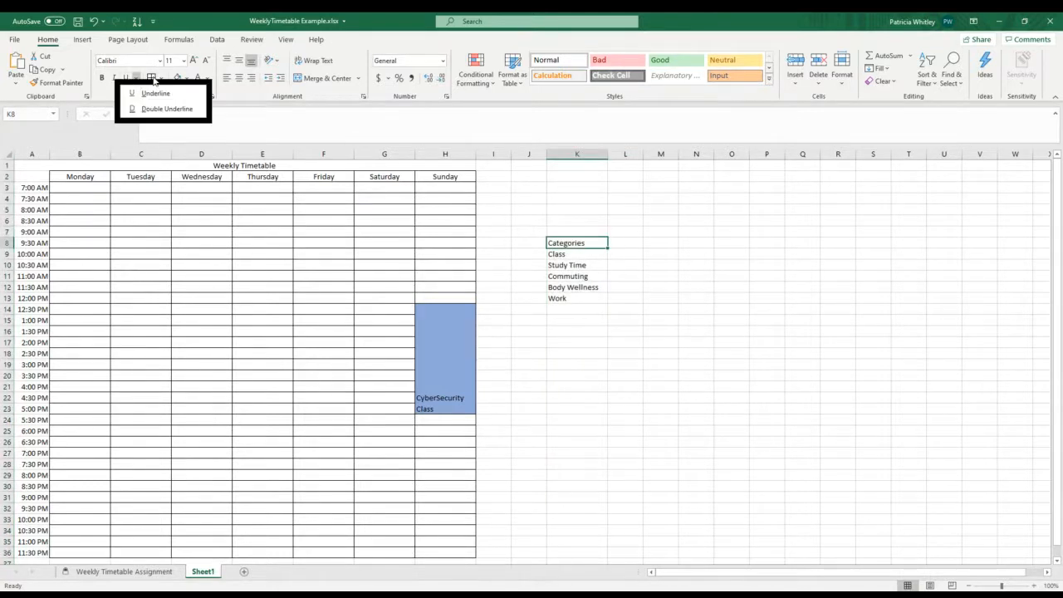
pyautogui.click(155, 78)
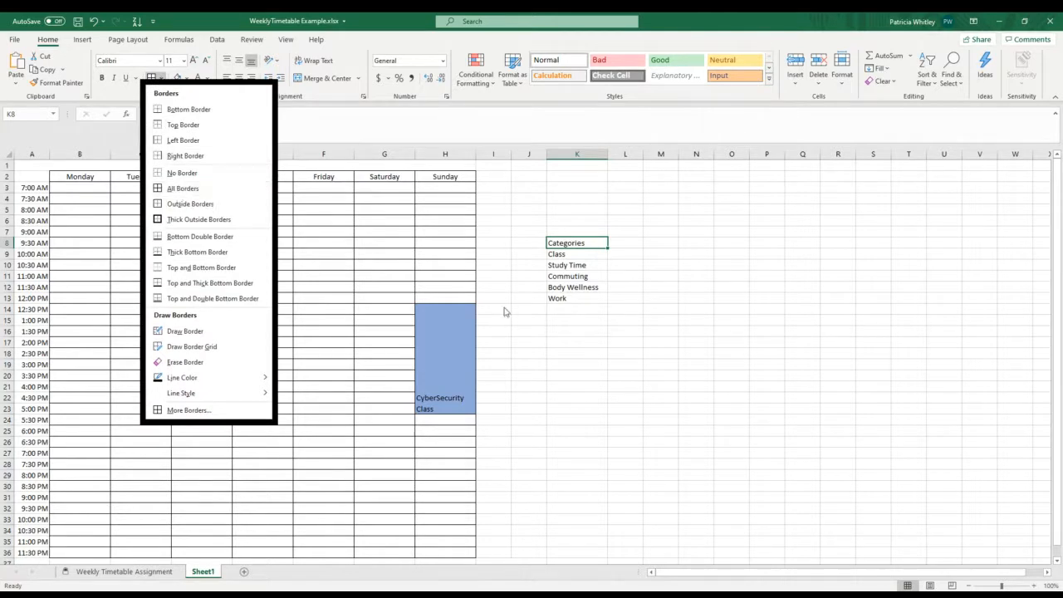
pyautogui.click(598, 310)
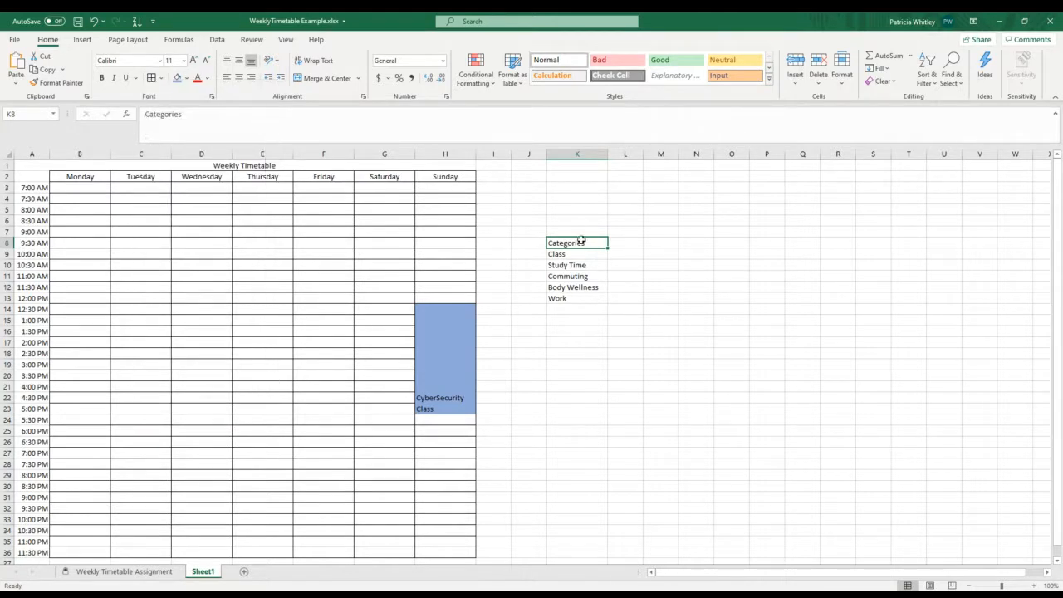
pyautogui.moveTo(579, 241); pyautogui.dragTo(585, 296)
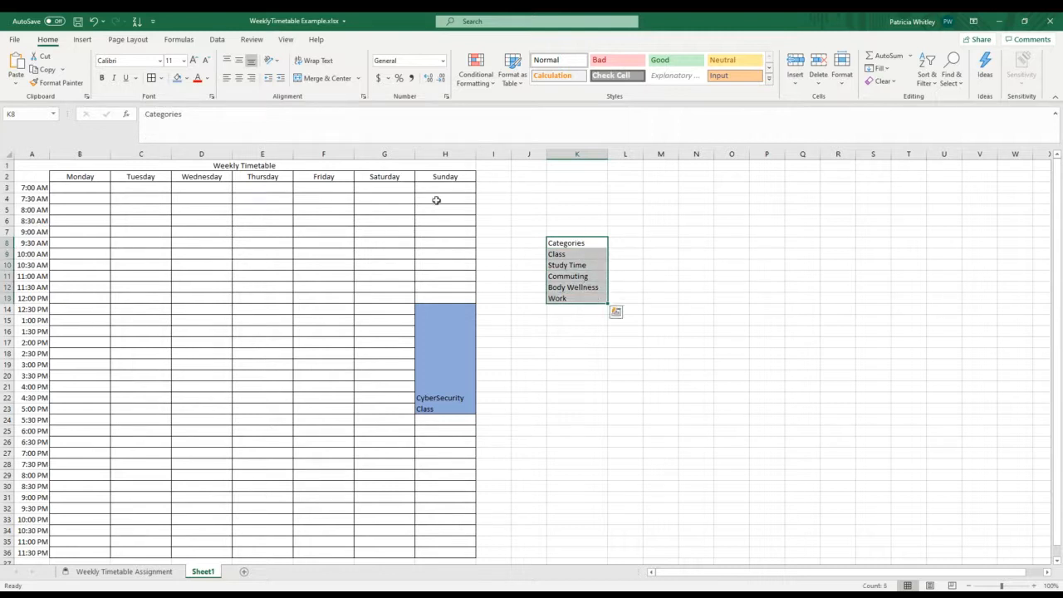
# Add the heading "Hours Spent" in cell L8 beside the "Categories" heading.
pyautogui.click(616, 242)
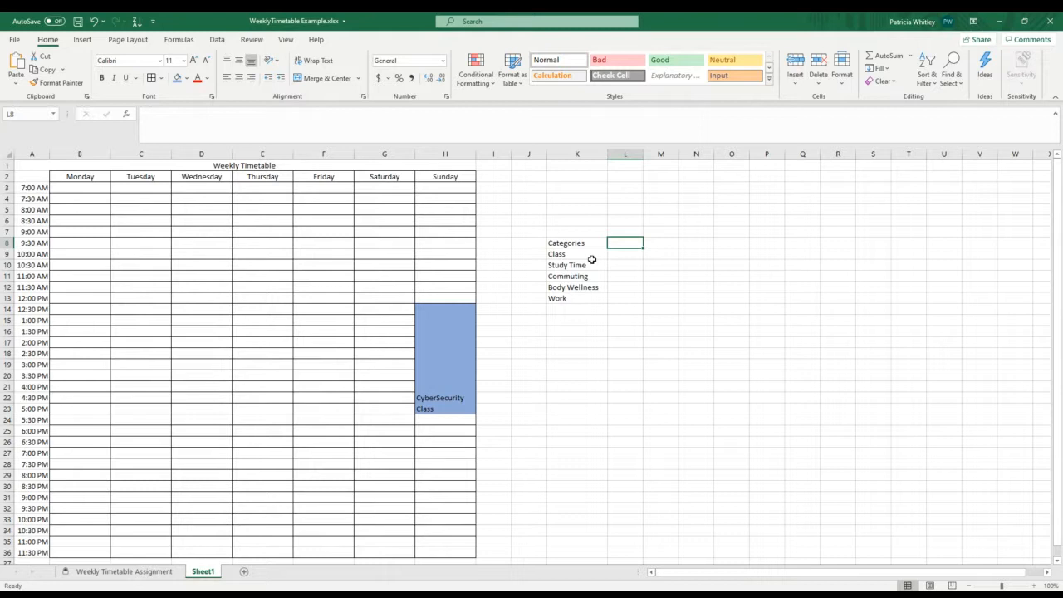
pyautogui.write('Hours')
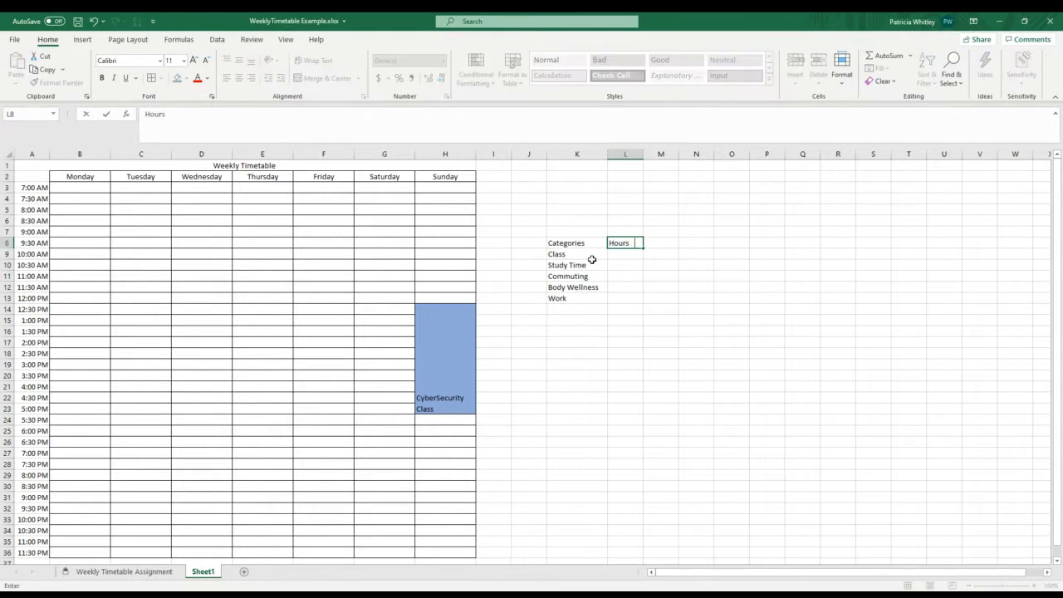
pyautogui.write(' Spent')
# Set the column width of the "Hours Spent" column L to 15.
pyautogui.rightClick(619, 164)
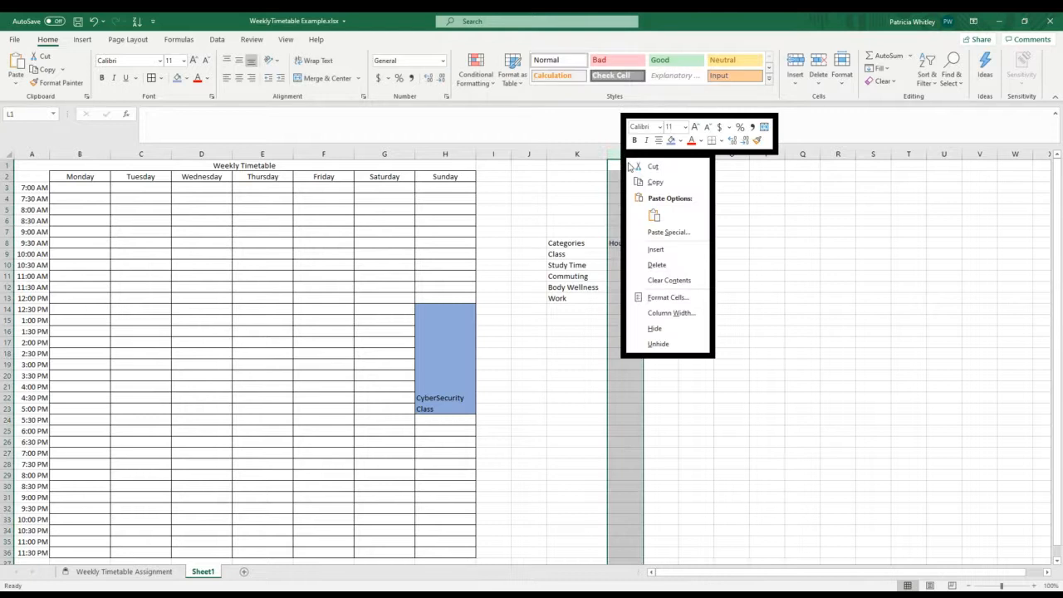
pyautogui.click(661, 321)
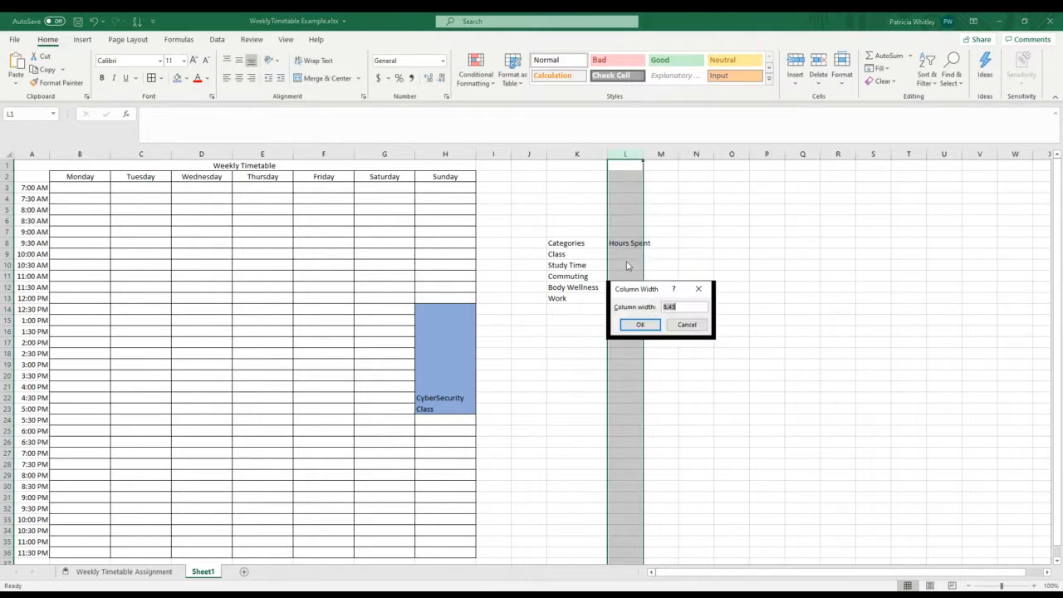
pyautogui.press('BackSpace')
pyautogui.write('15')
pyautogui.click(629, 325)
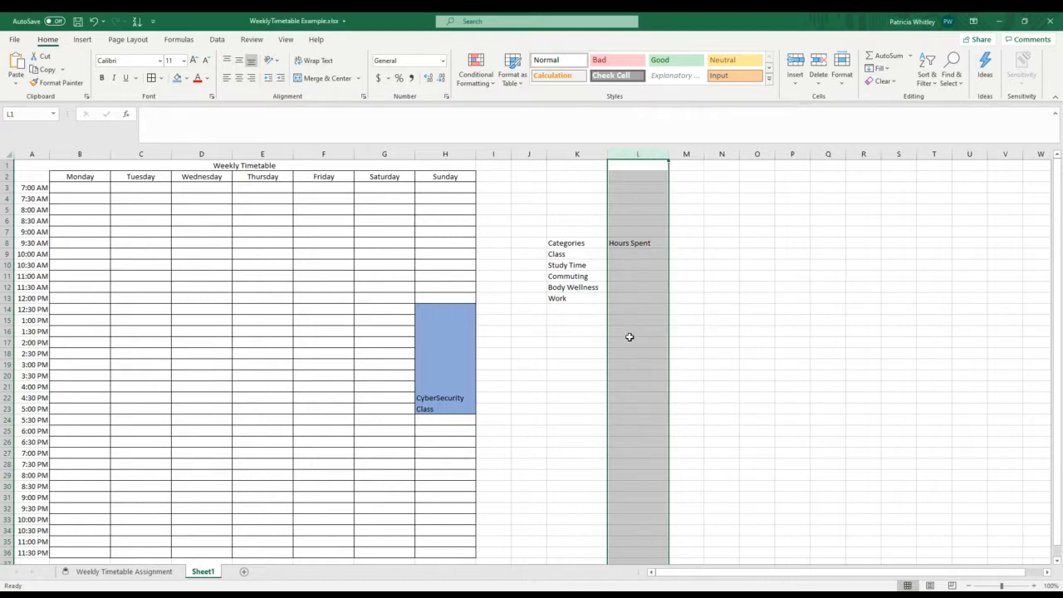
# Format the "Categories" and "Hours Spent" headings in K8:L8 as bold with font size 14.
pyautogui.click(648, 242)
pyautogui.moveTo(648, 242); pyautogui.dragTo(569, 242)
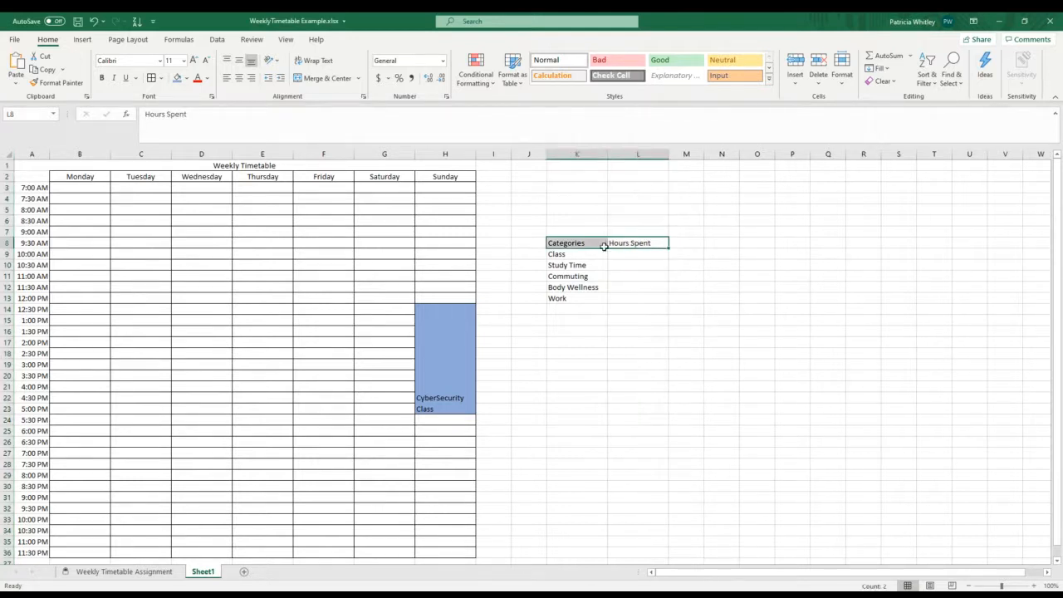
pyautogui.click(184, 60)
pyautogui.click(192, 61)
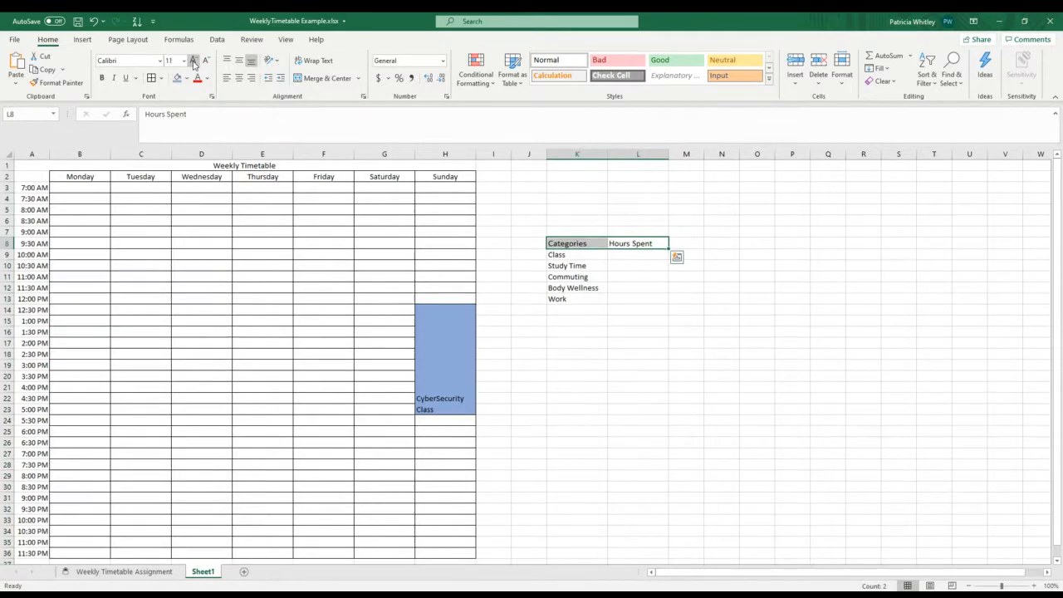
pyautogui.click(193, 64)
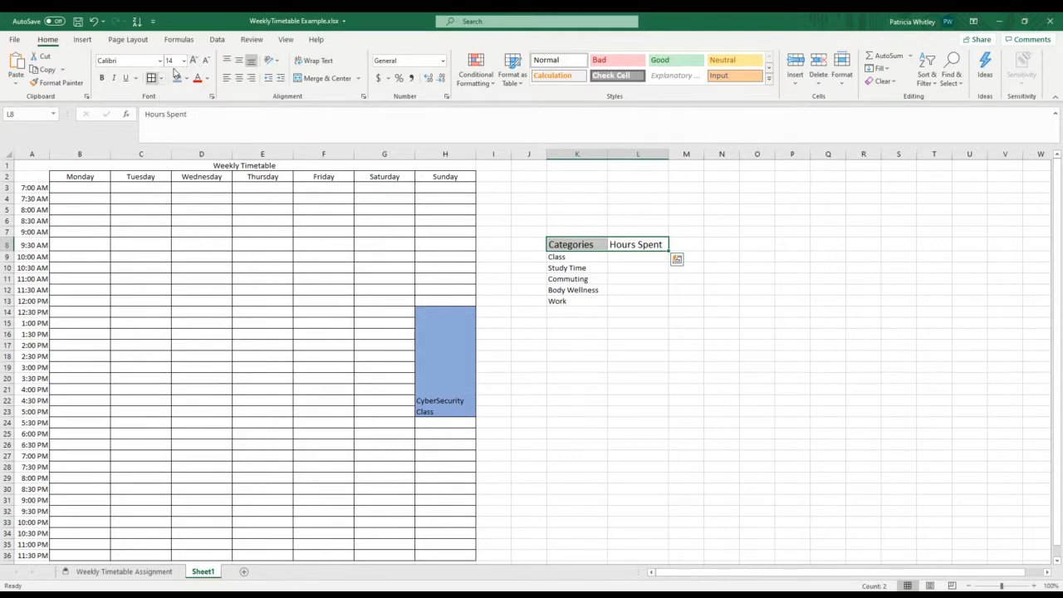
pyautogui.click(101, 78)
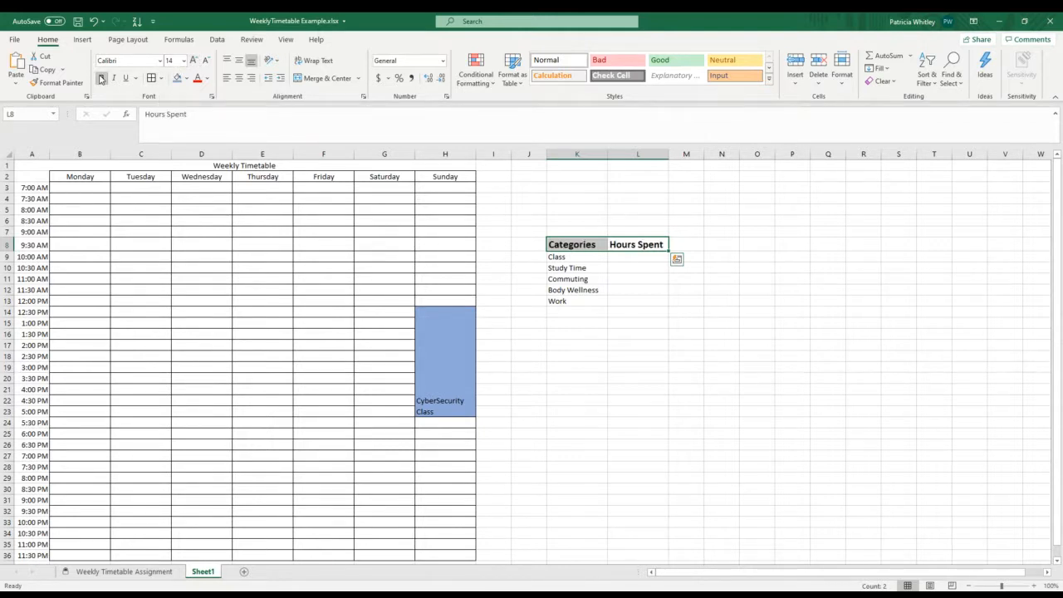
# Apply all borders to the categories table in K8:L13.
pyautogui.click(541, 257)
pyautogui.moveTo(552, 246); pyautogui.dragTo(631, 295)
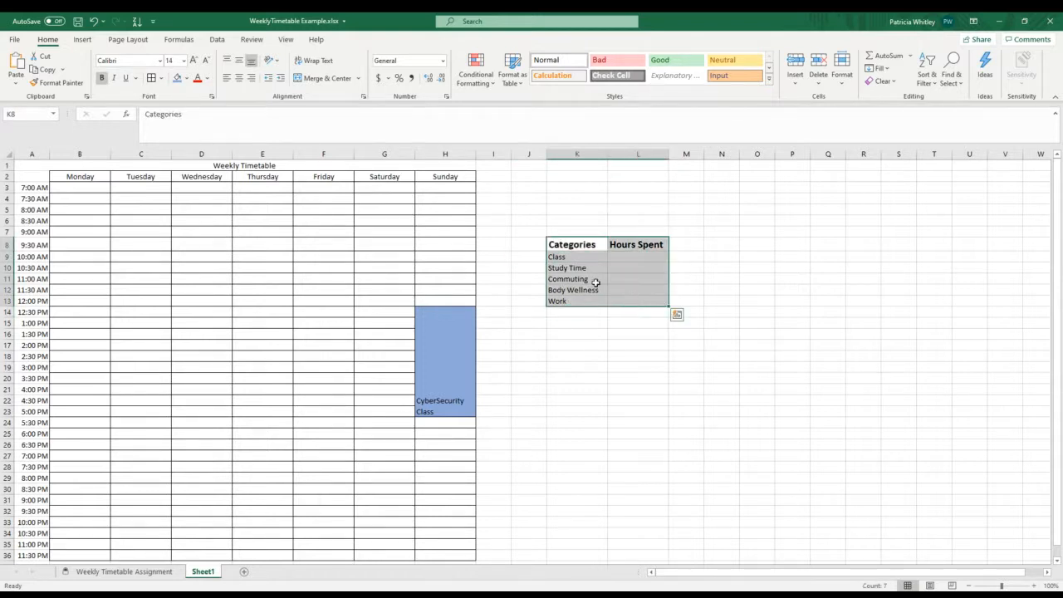
pyautogui.click(161, 77)
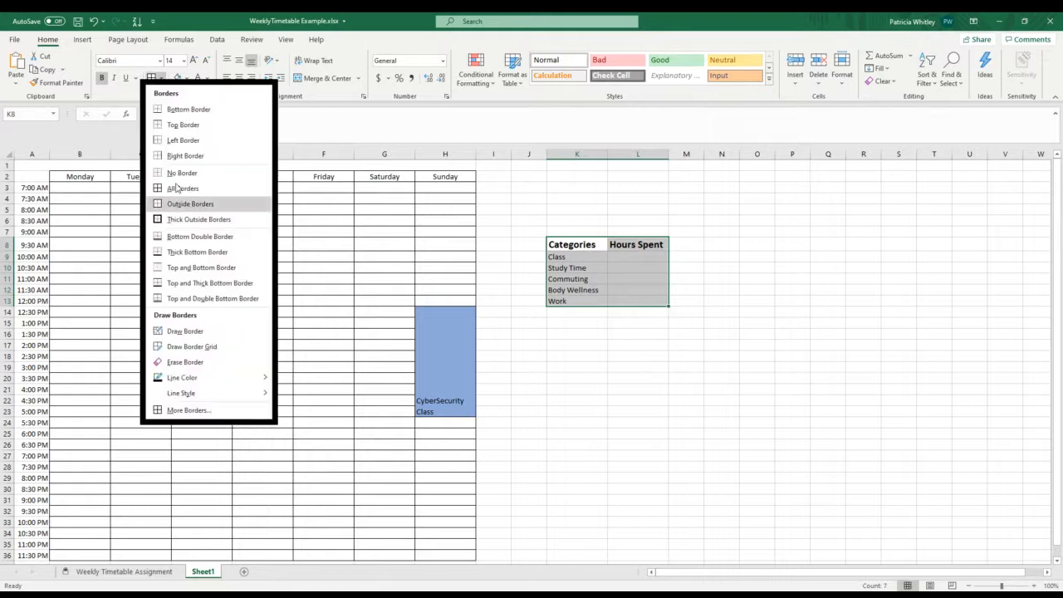
pyautogui.click(178, 190)
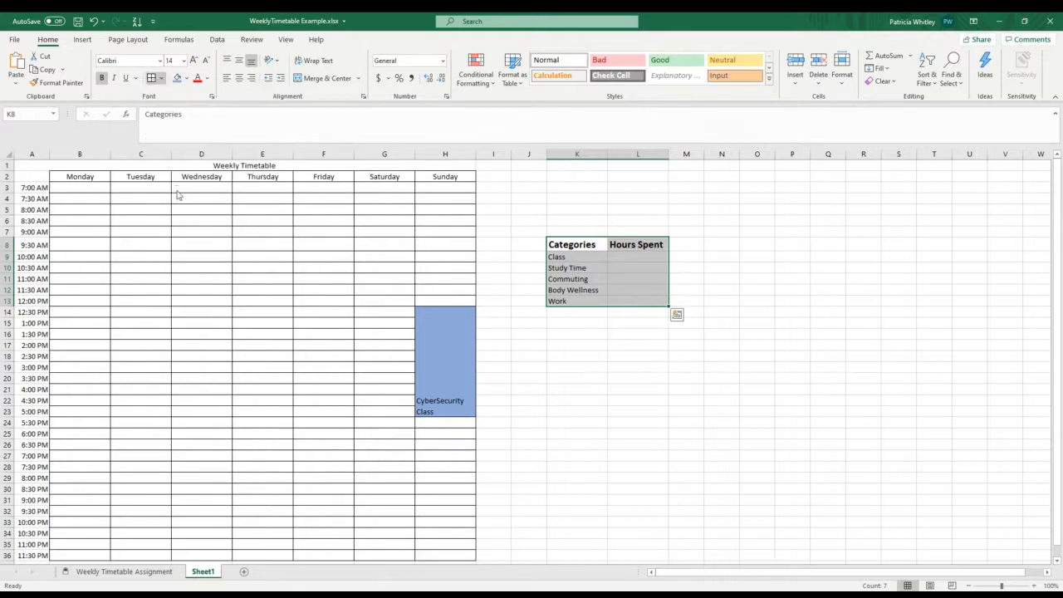
pyautogui.click(591, 310)
# Enter the hours spent in L9:L13: Class 9, Study Time 6, Commuting 5, Body Wellness 20 and Work 70.
pyautogui.click(625, 259)
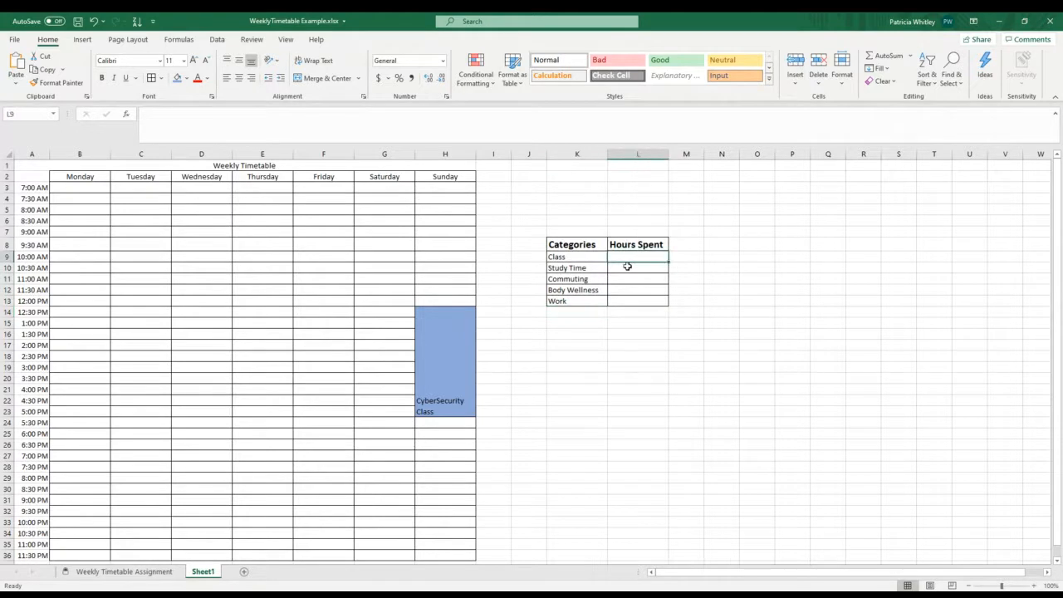
pyautogui.write('9')
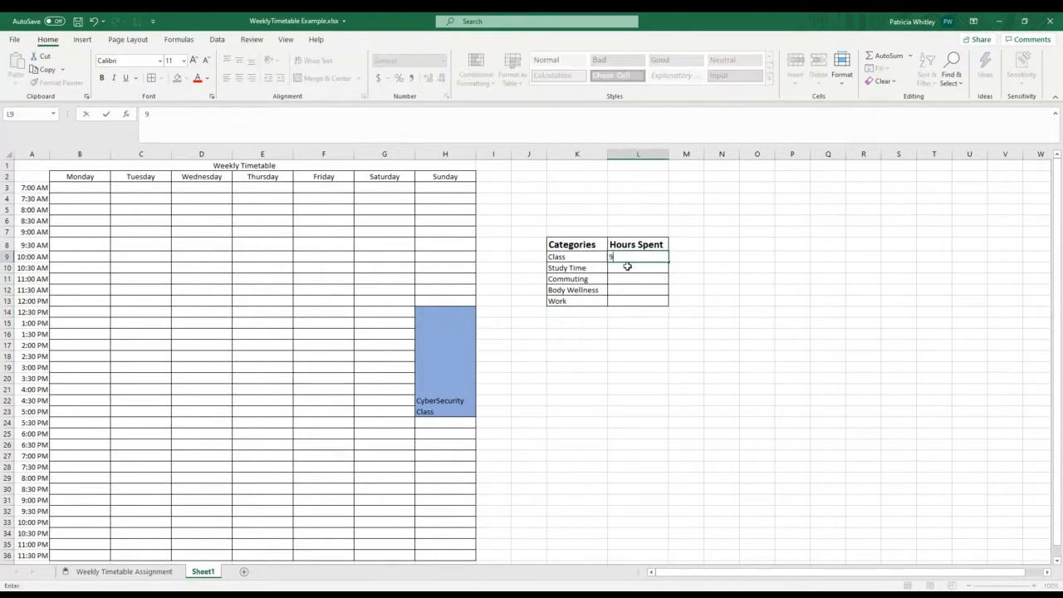
pyautogui.press('Return')
pyautogui.write('6')
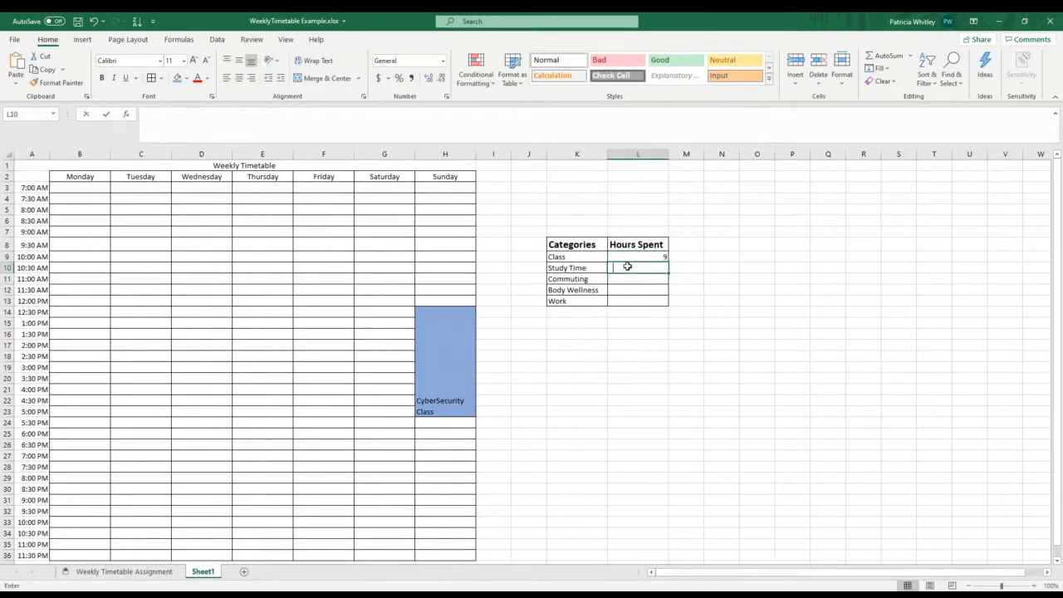
pyautogui.press('Return')
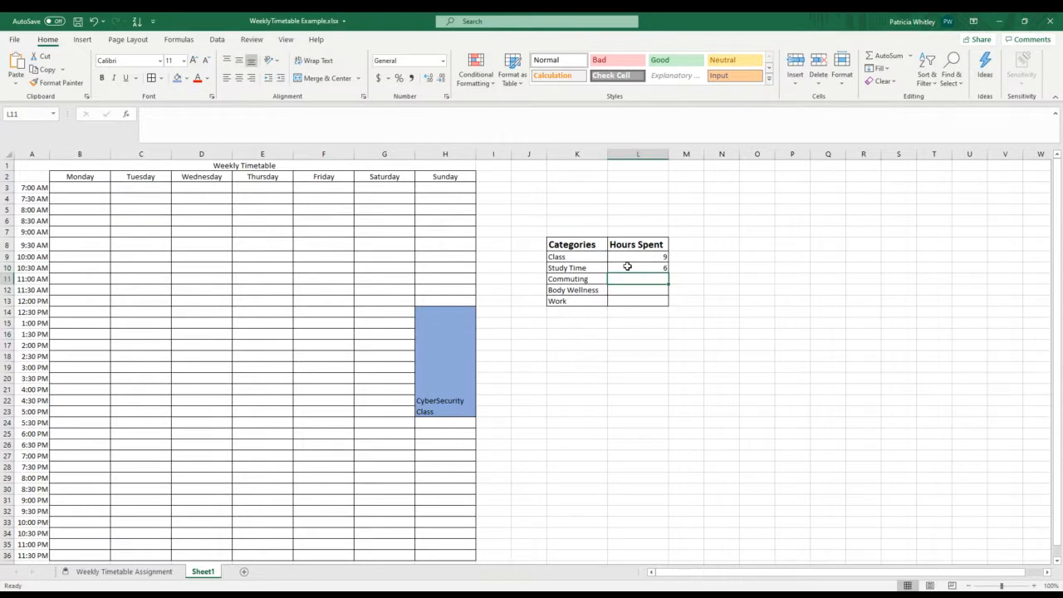
pyautogui.write('5')
pyautogui.press('Return')
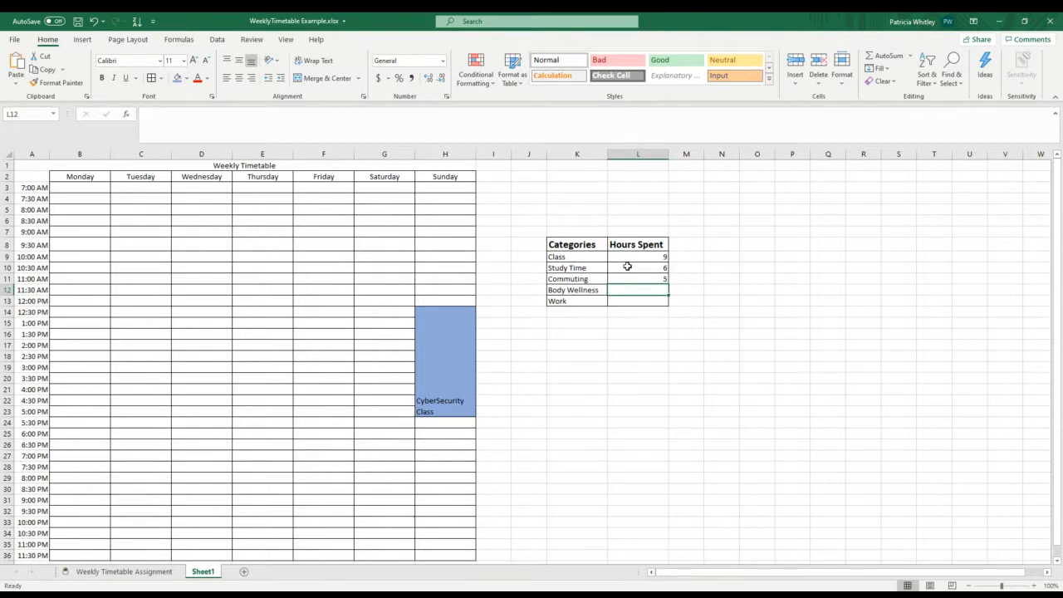
pyautogui.write('20')
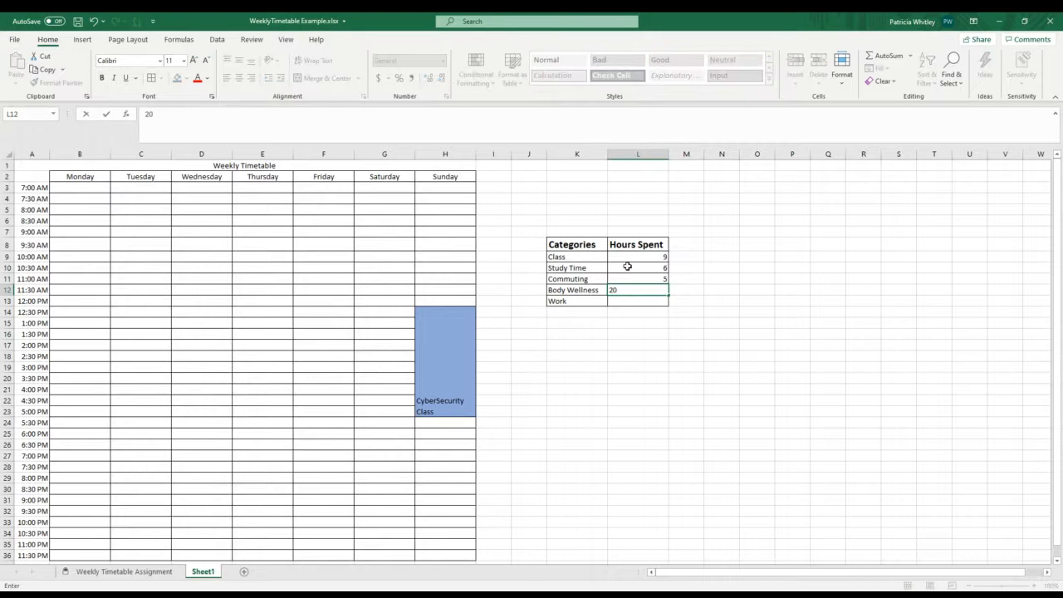
pyautogui.press('Return')
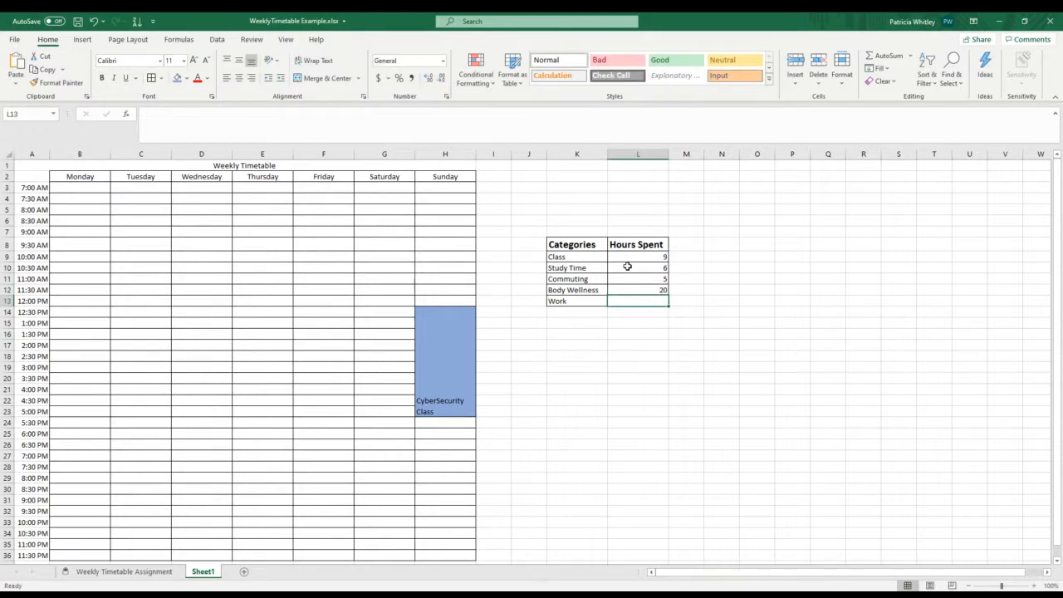
pyautogui.write('70')
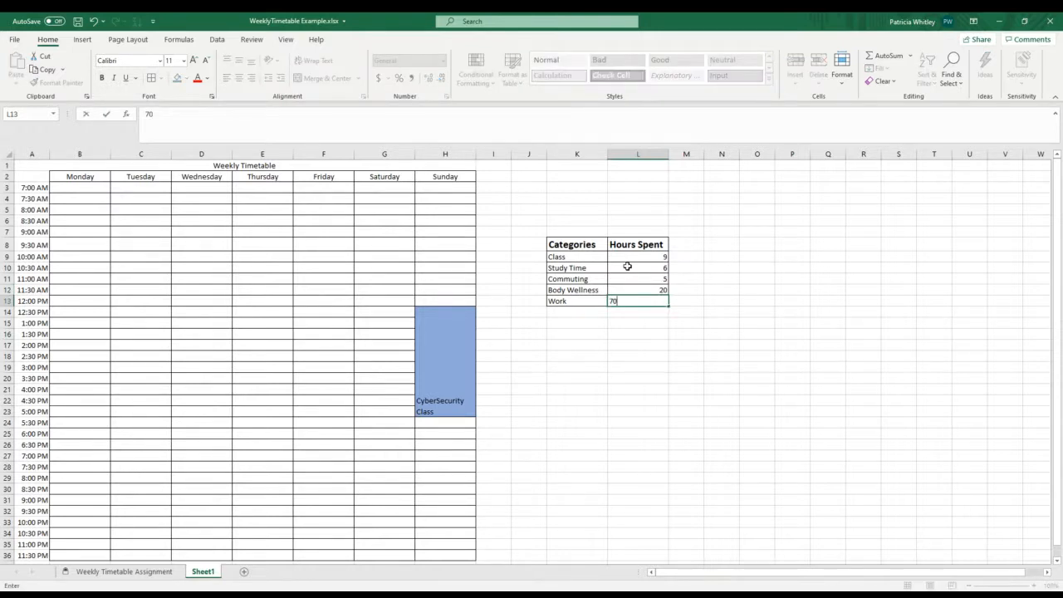
pyautogui.press('Return')
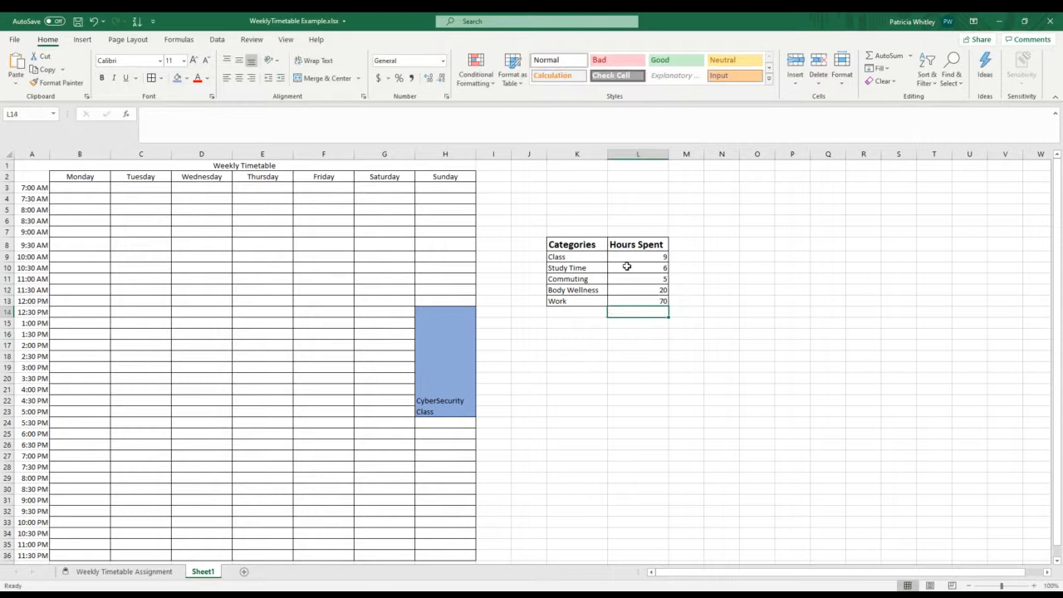
# Add a bold "Total" label in K14 below the "Work" category.
pyautogui.click(579, 312)
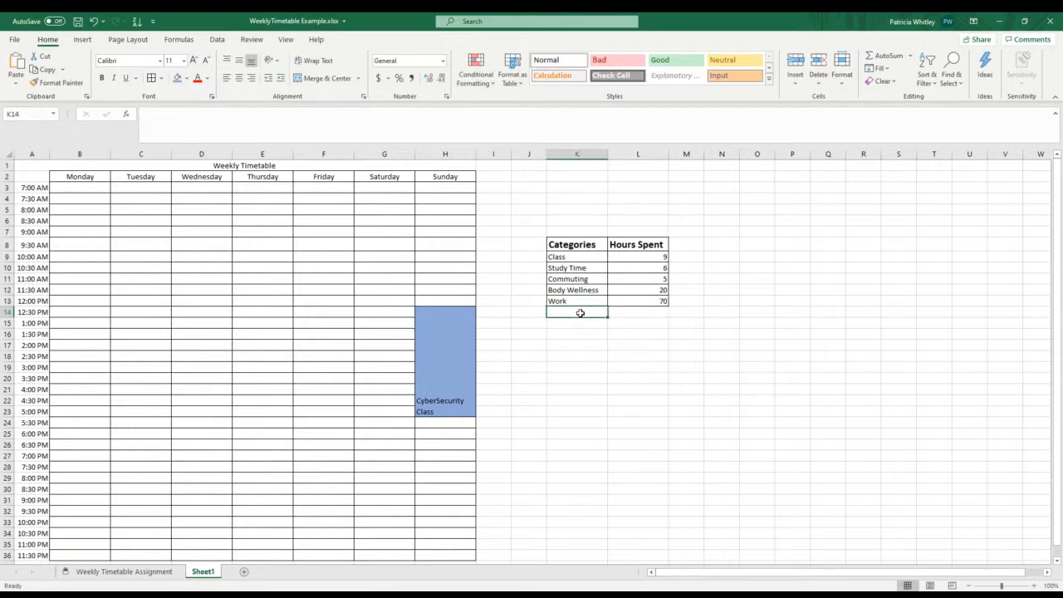
pyautogui.write('Total')
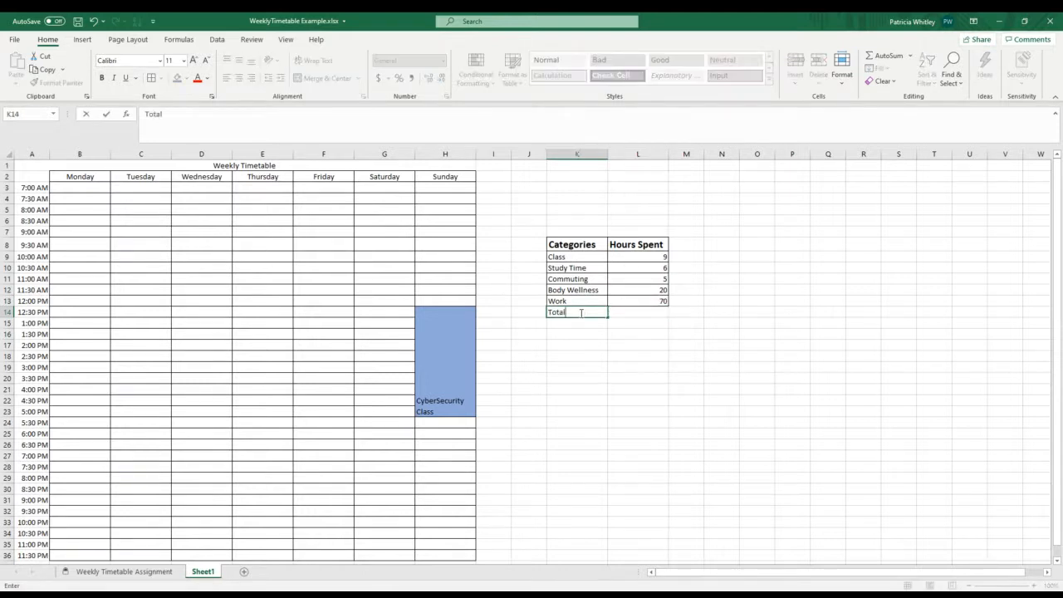
pyautogui.press('Return')
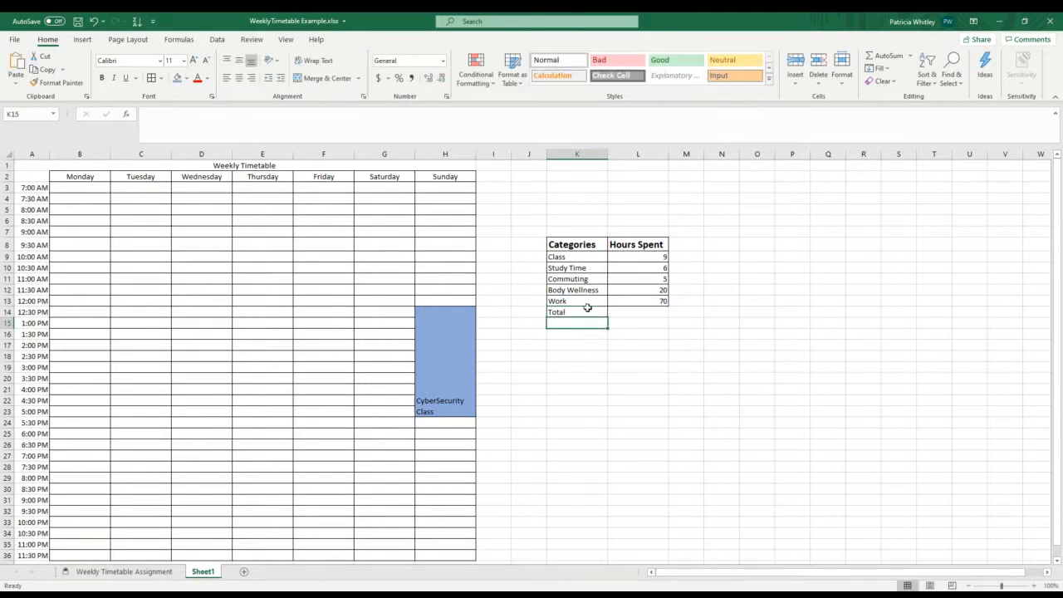
pyautogui.click(586, 309)
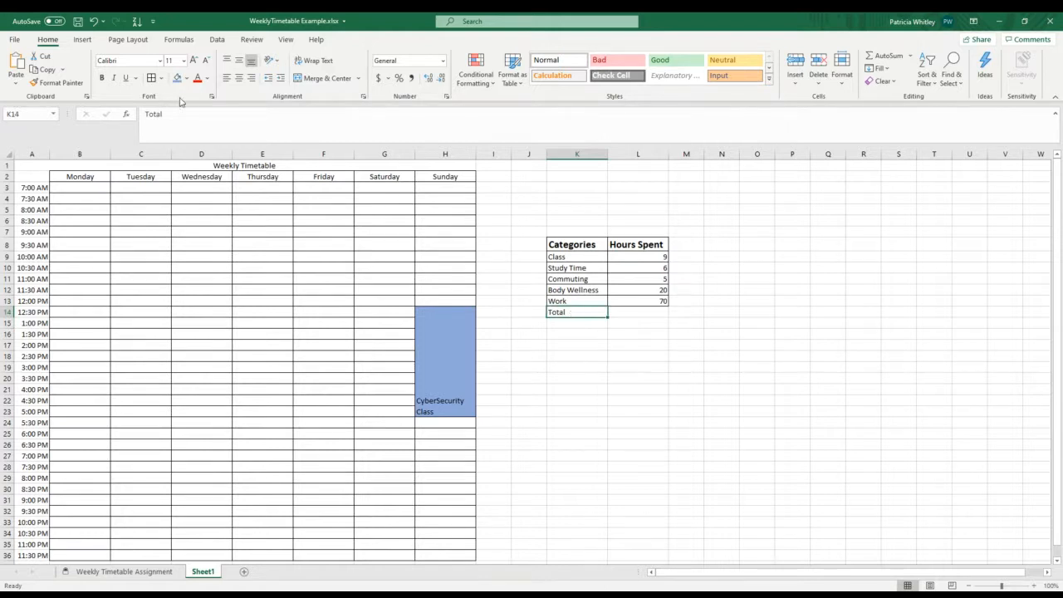
pyautogui.moveTo(172, 117); pyautogui.dragTo(139, 112)
pyautogui.click(104, 80)
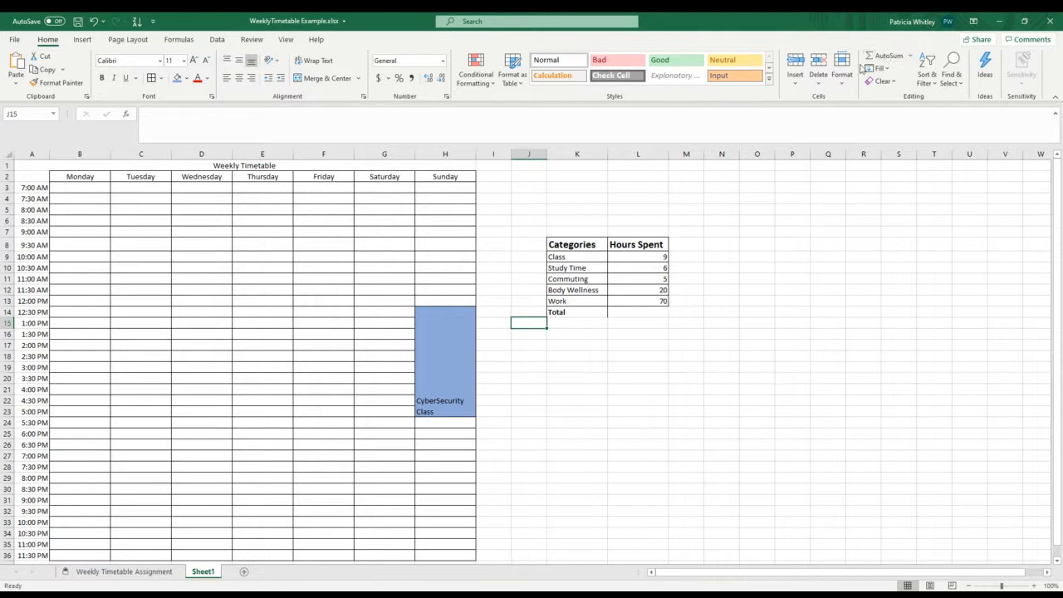
# Sum the hours in L9:L13 into cell L14 with AutoSum.
pyautogui.click(631, 256)
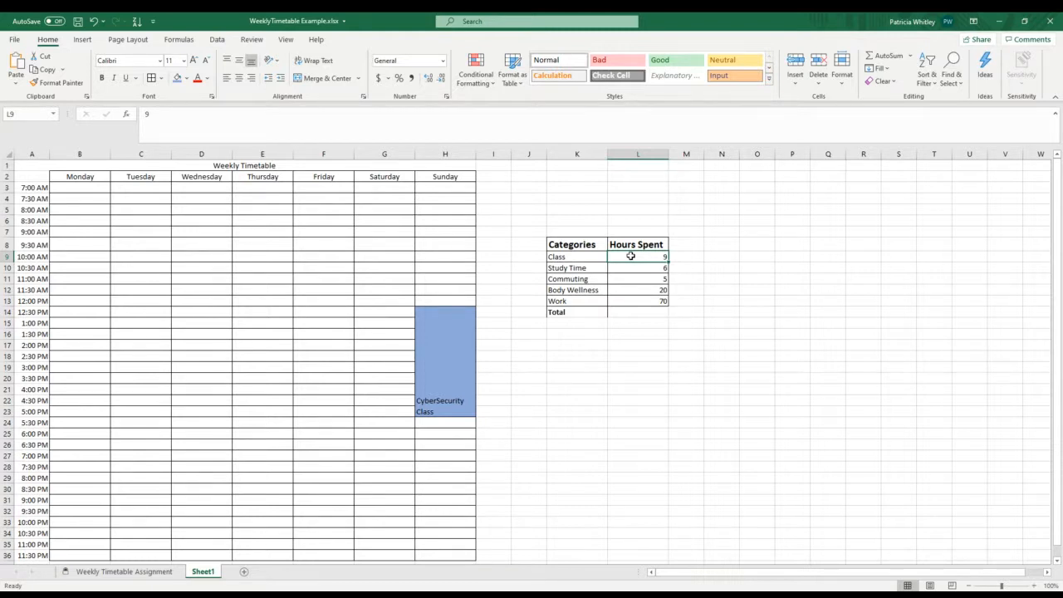
pyautogui.moveTo(630, 256); pyautogui.dragTo(624, 312)
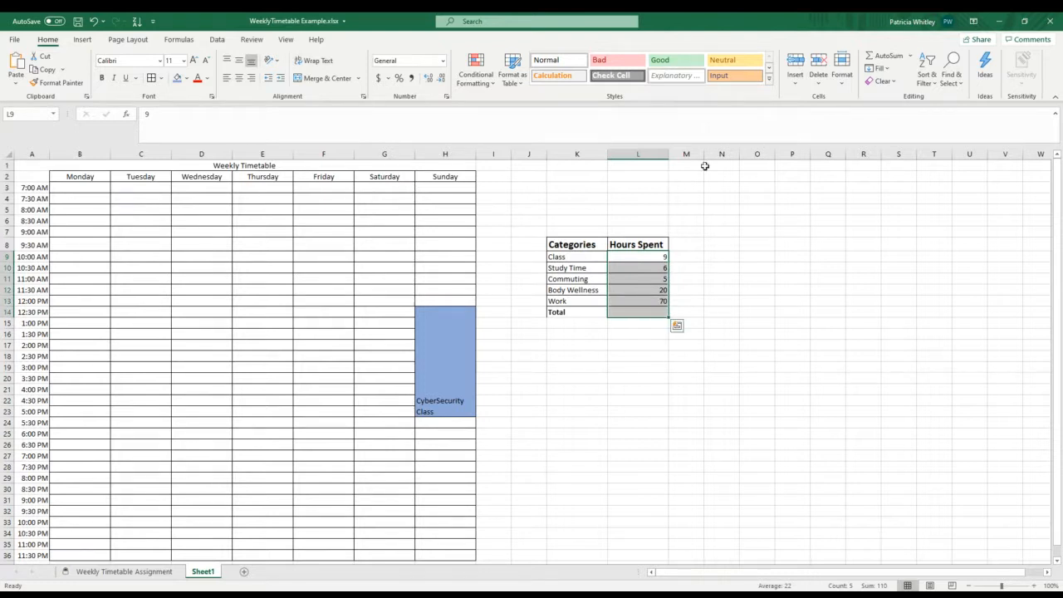
pyautogui.click(888, 57)
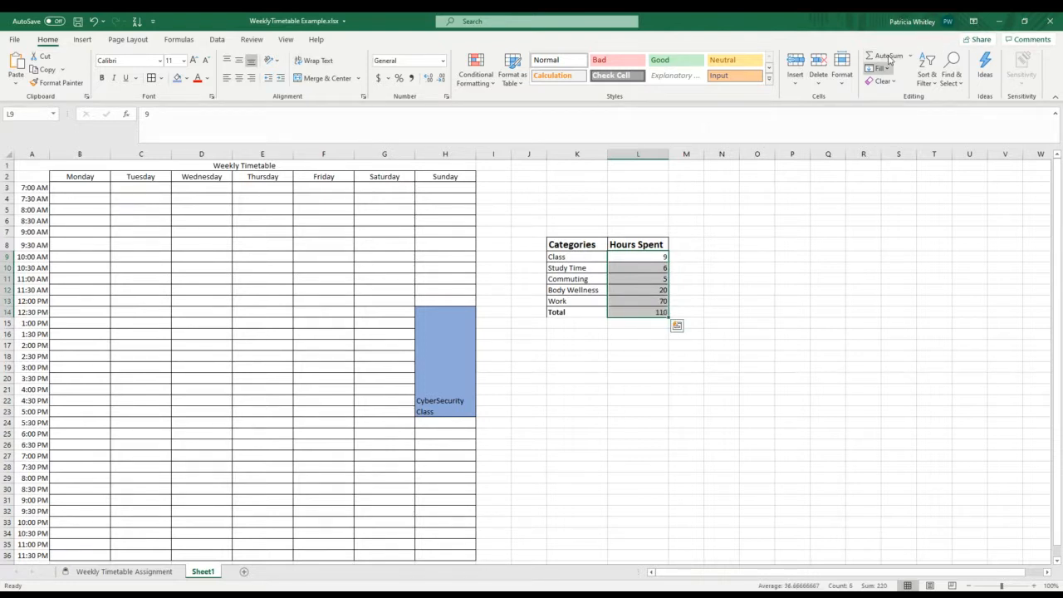
pyautogui.click(653, 333)
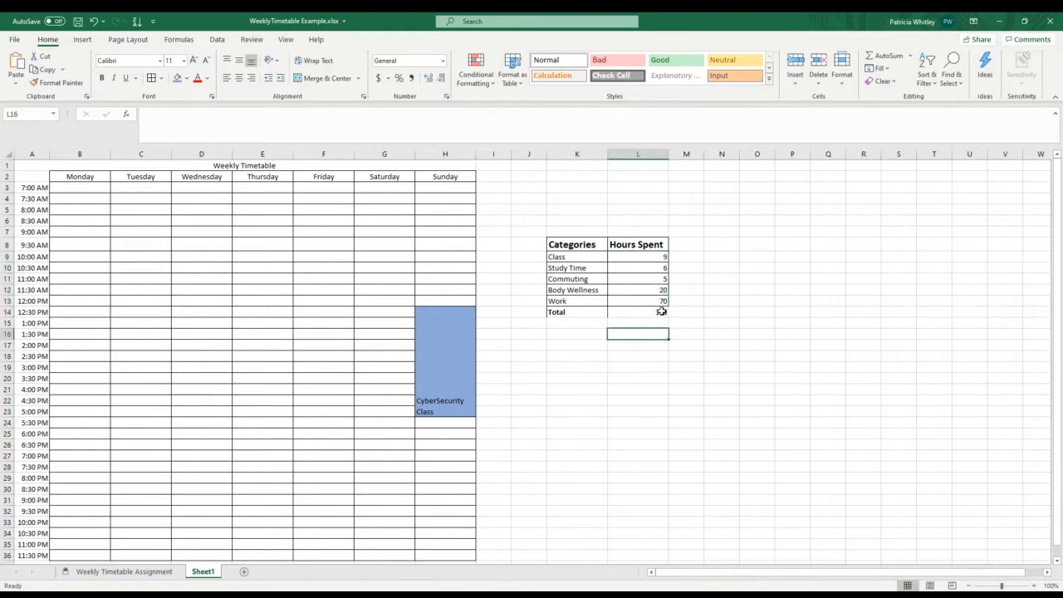
# Apply all borders to the Total row in K14:L14 of the categories table.
pyautogui.moveTo(661, 310); pyautogui.dragTo(598, 313)
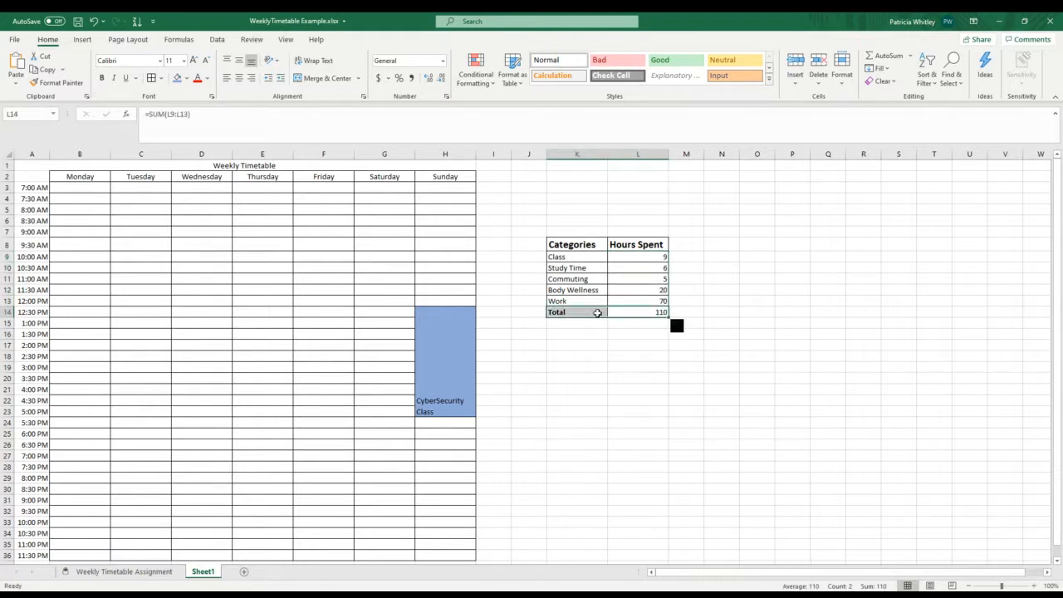
pyautogui.click(162, 78)
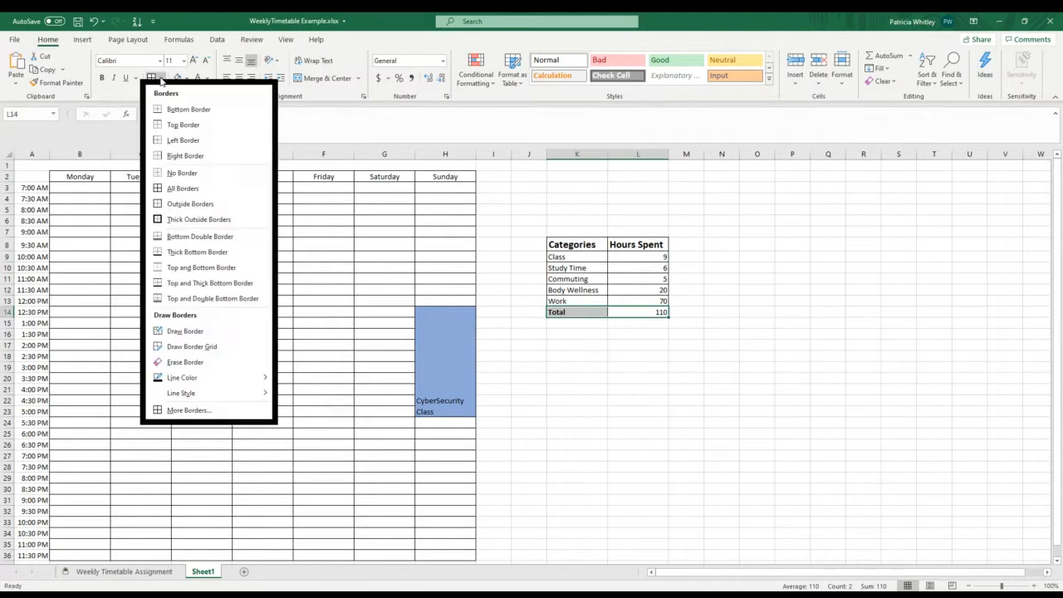
pyautogui.click(171, 189)
pyautogui.click(626, 355)
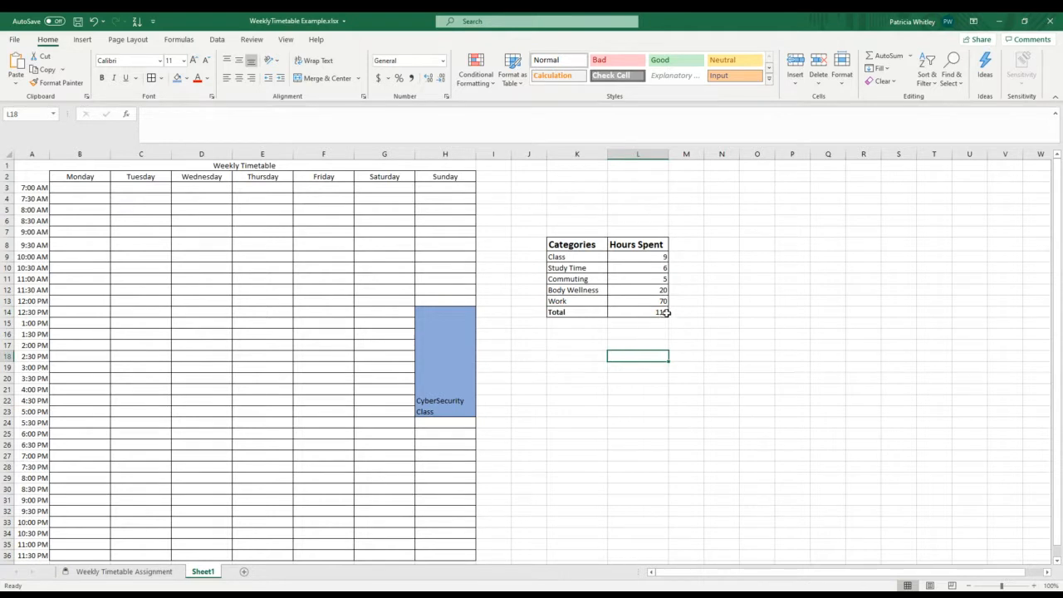
# Merge cells N8:R15 beside the categories table into one block without centering.
pyautogui.click(738, 238)
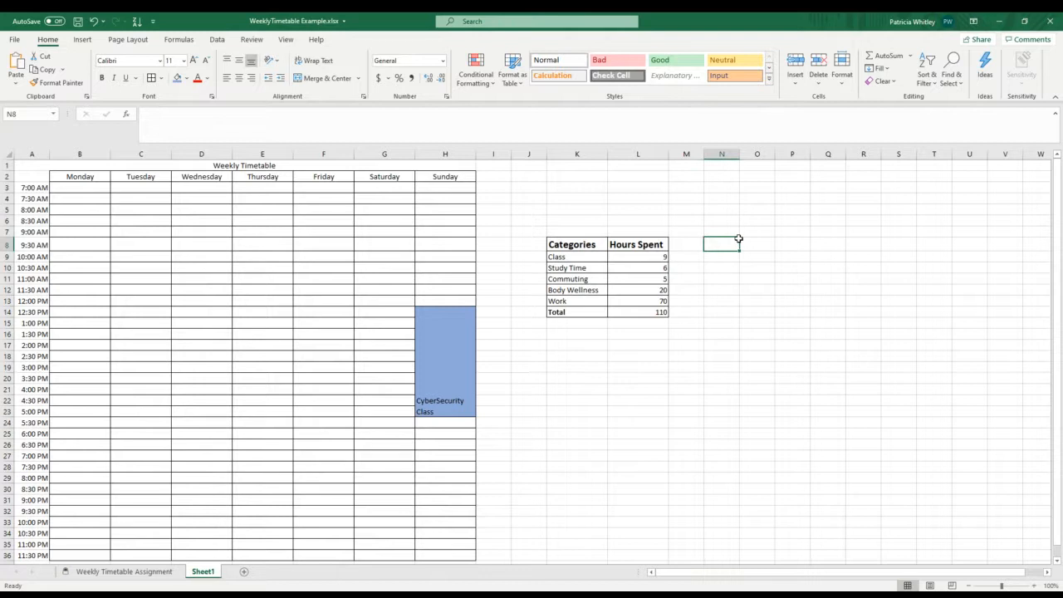
pyautogui.moveTo(738, 239); pyautogui.dragTo(855, 319)
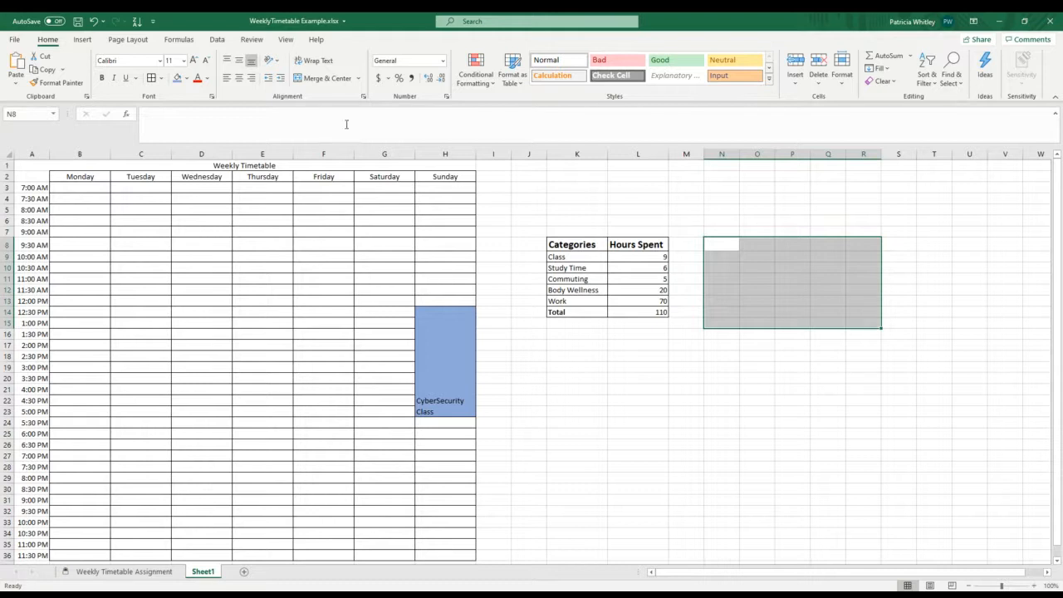
pyautogui.click(358, 79)
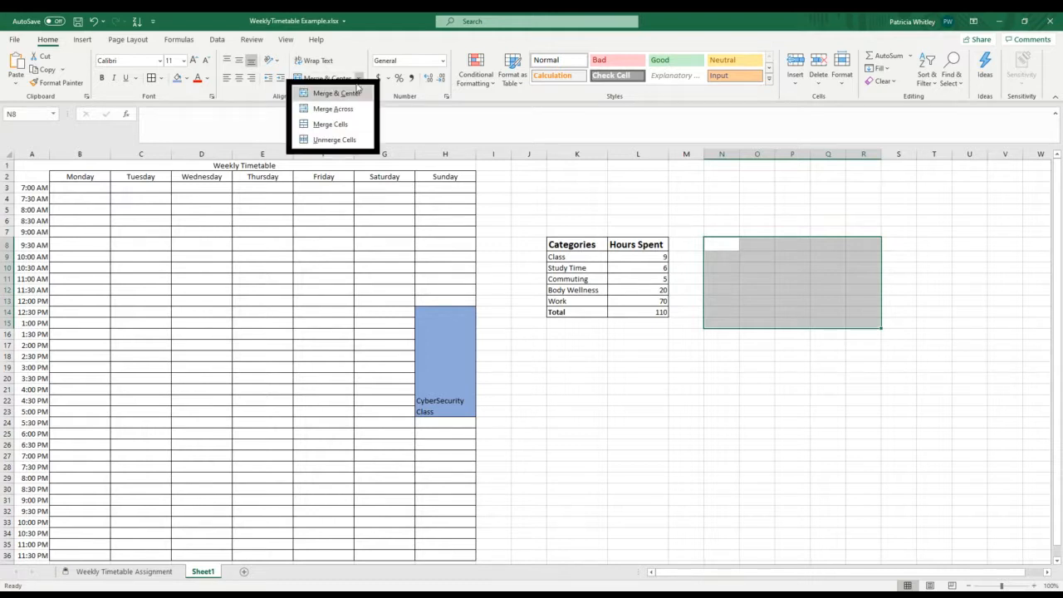
pyautogui.click(344, 127)
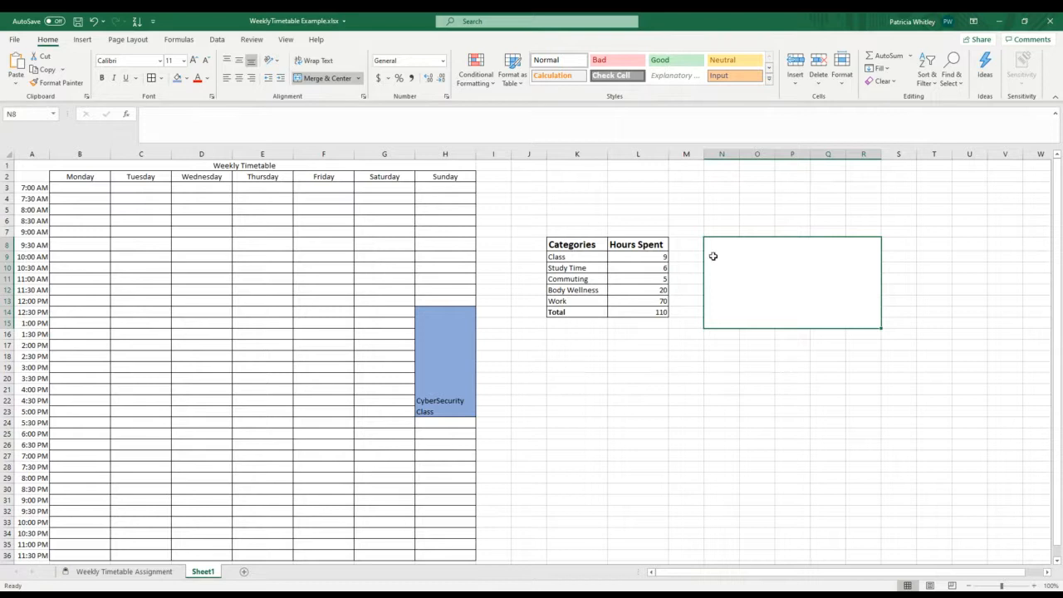
# Enter "The analysis of my week shows I only go to Cyberclass for a few hours a week." in the merged cell N8.
pyautogui.write('The an')
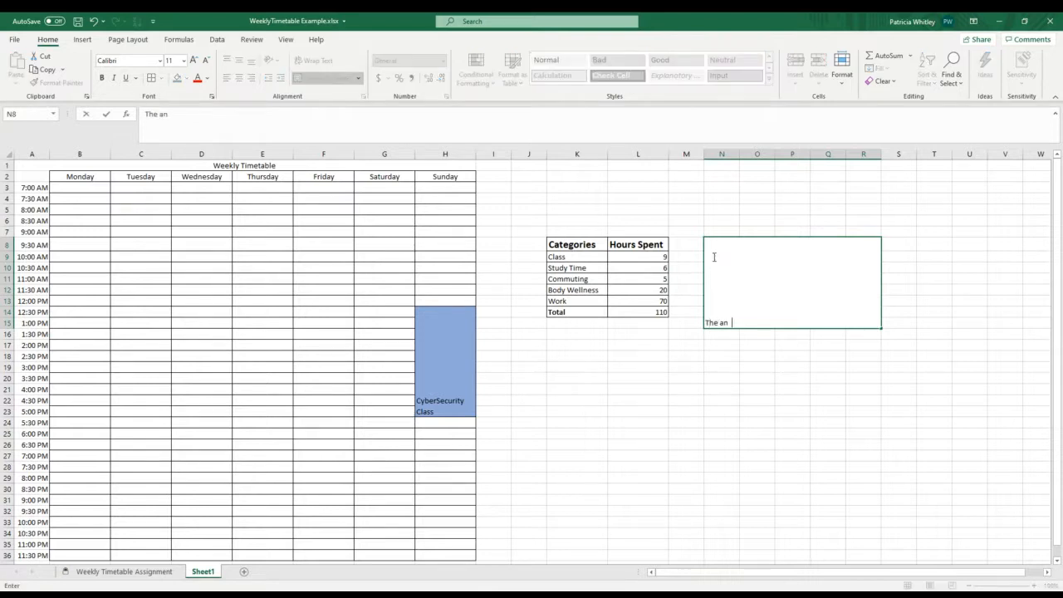
pyautogui.write('alysi s of my week')
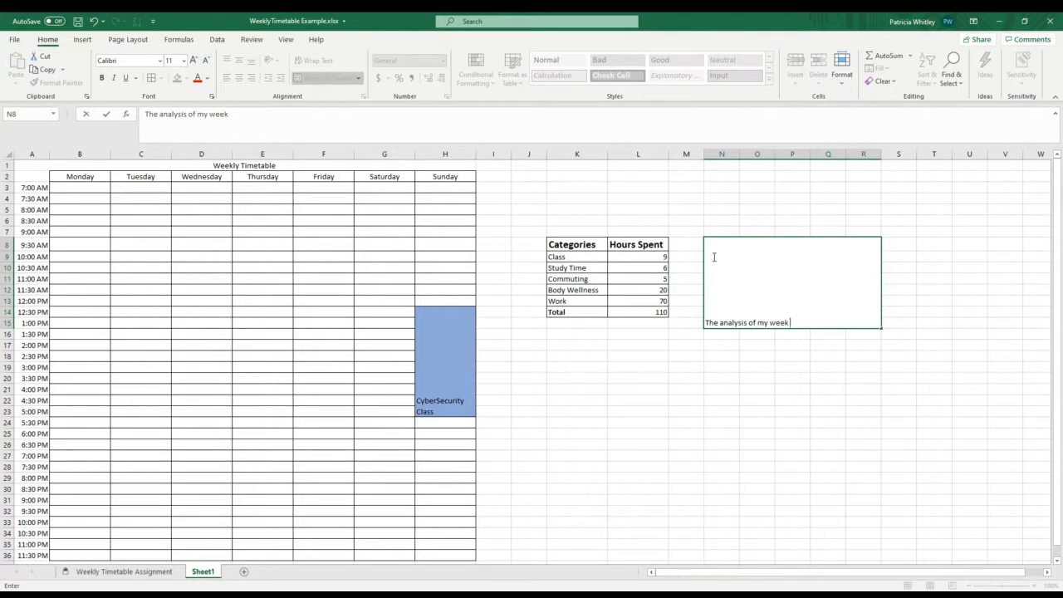
pyautogui.write(' shows I only go to Cy')
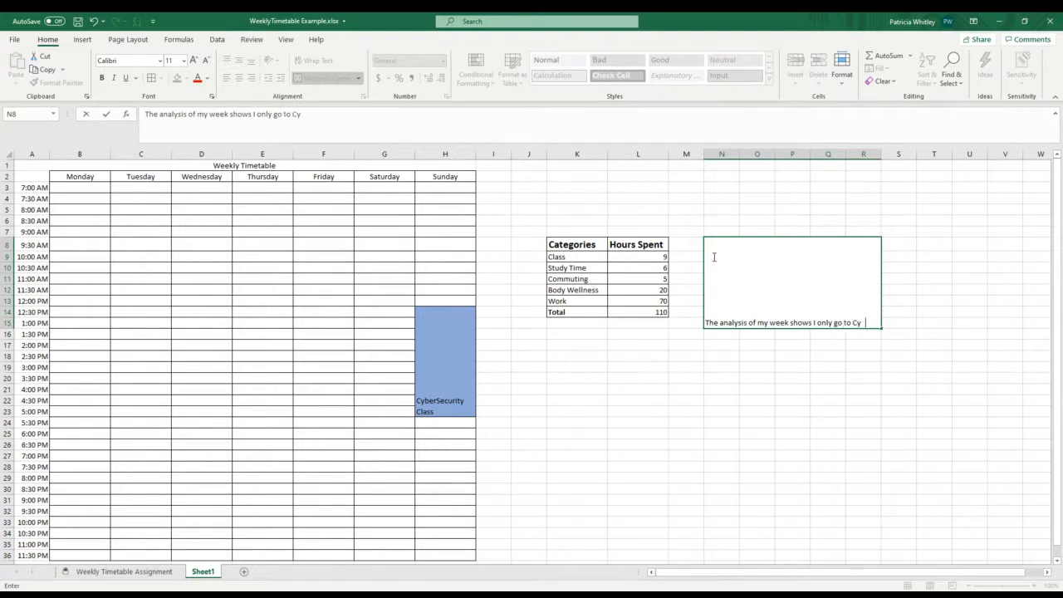
pyautogui.write('berclass')
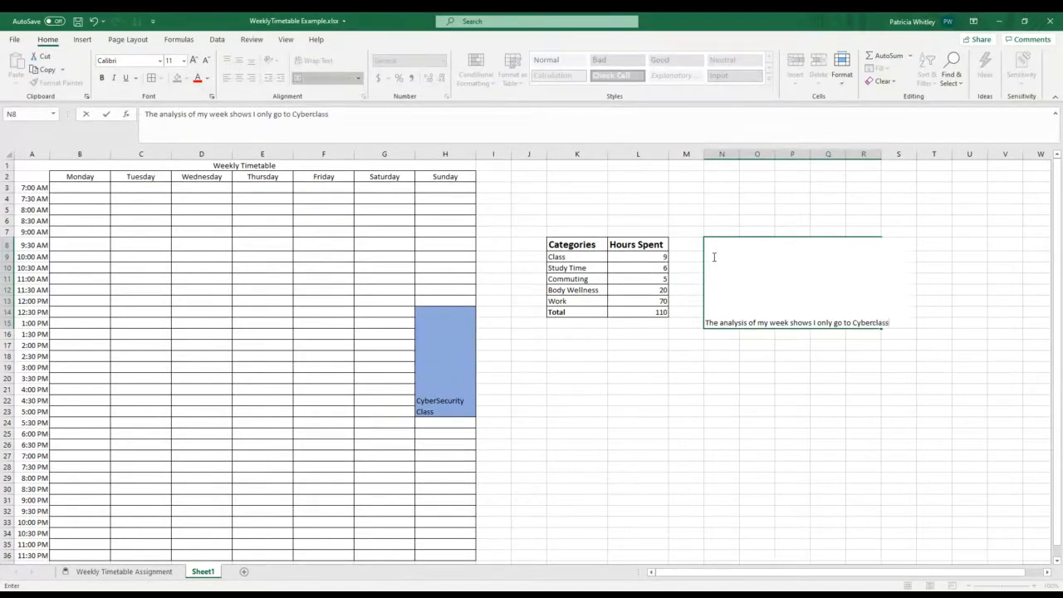
pyautogui.write(' for a few ')
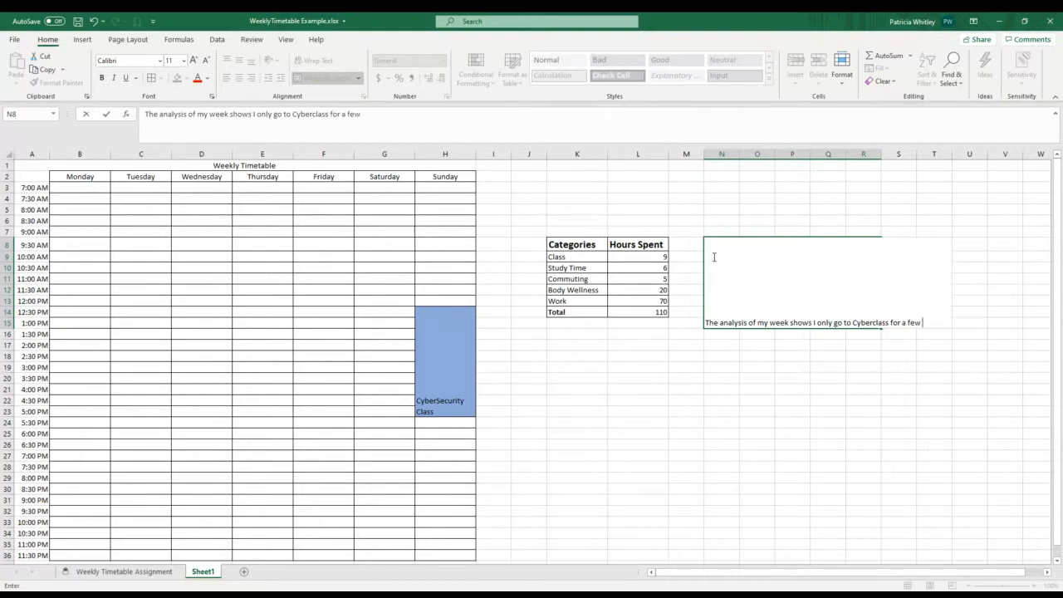
pyautogui.write('hours a week.')
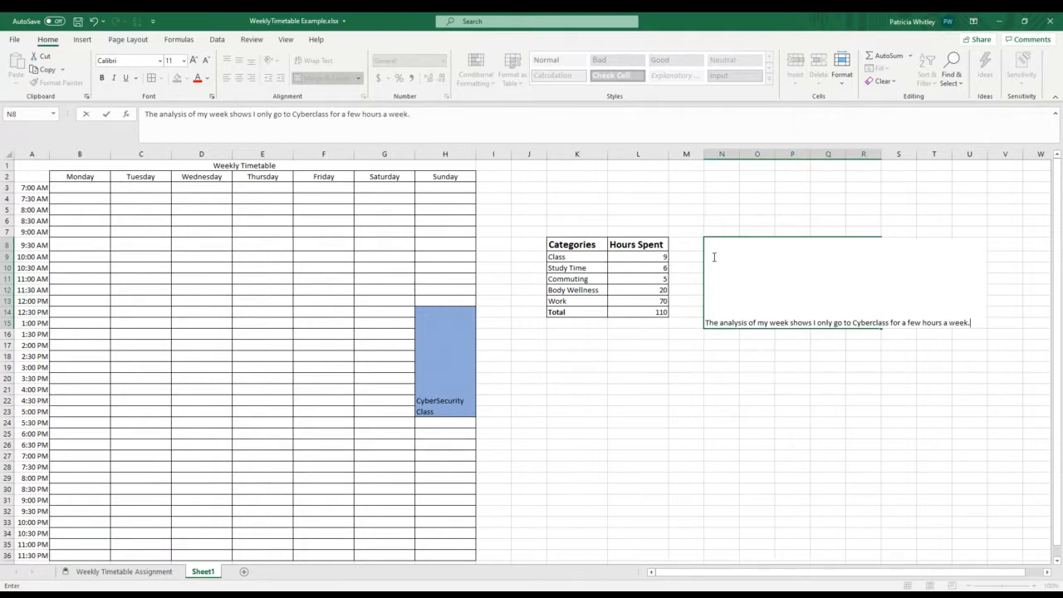
pyautogui.press('Return')
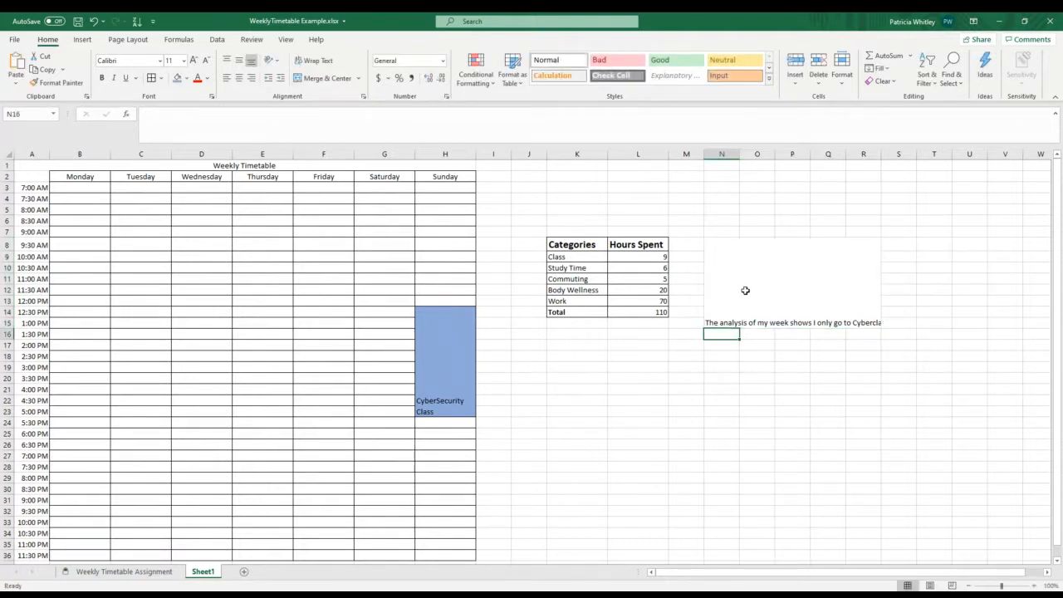
# Turn on text wrapping for the merged analysis cell N8:R15 in its cell format settings.
pyautogui.rightClick(855, 239)
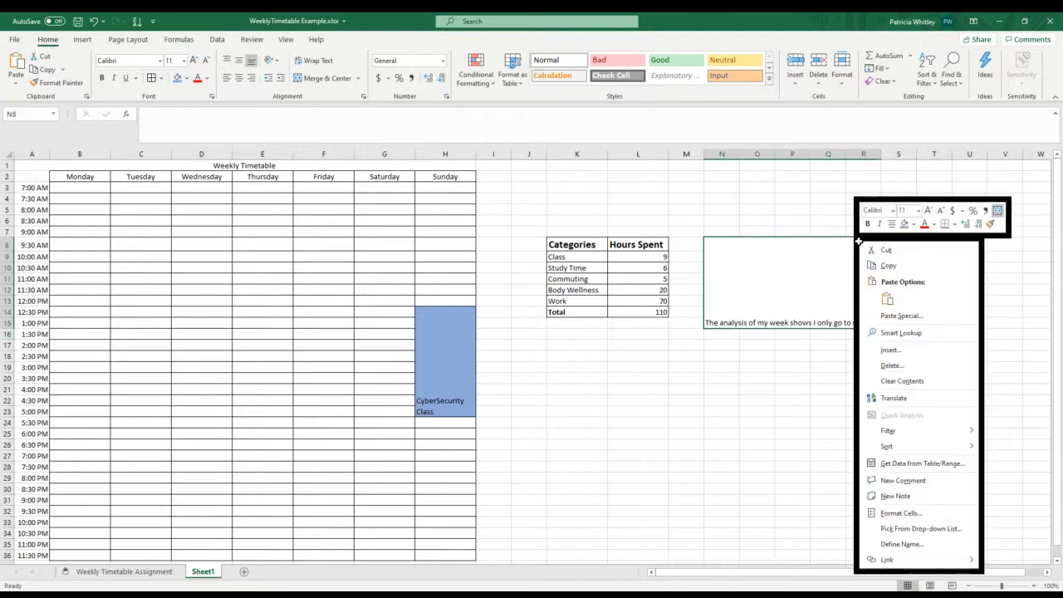
pyautogui.click(915, 514)
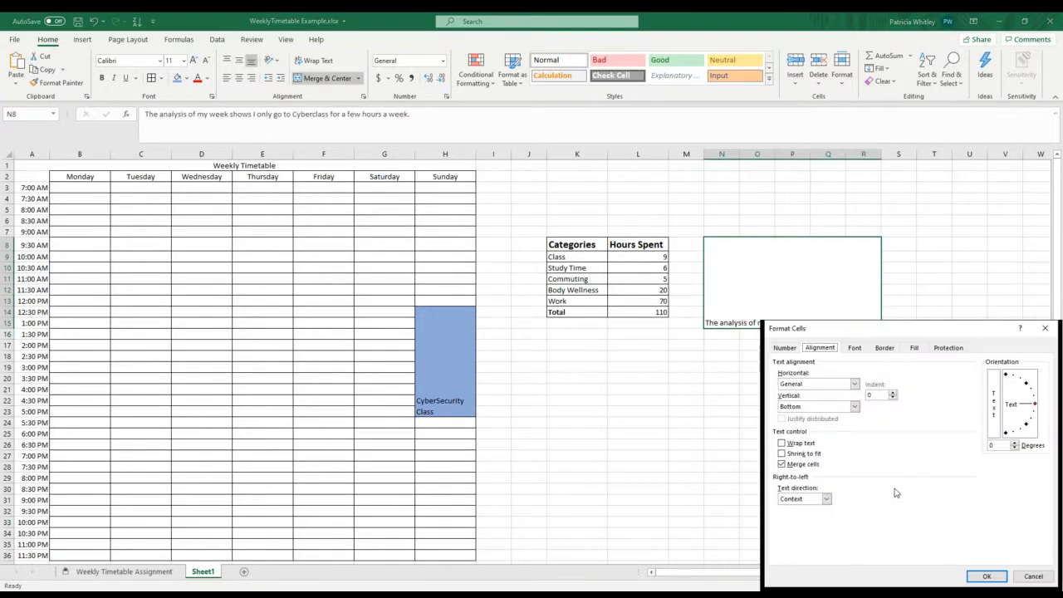
pyautogui.click(782, 443)
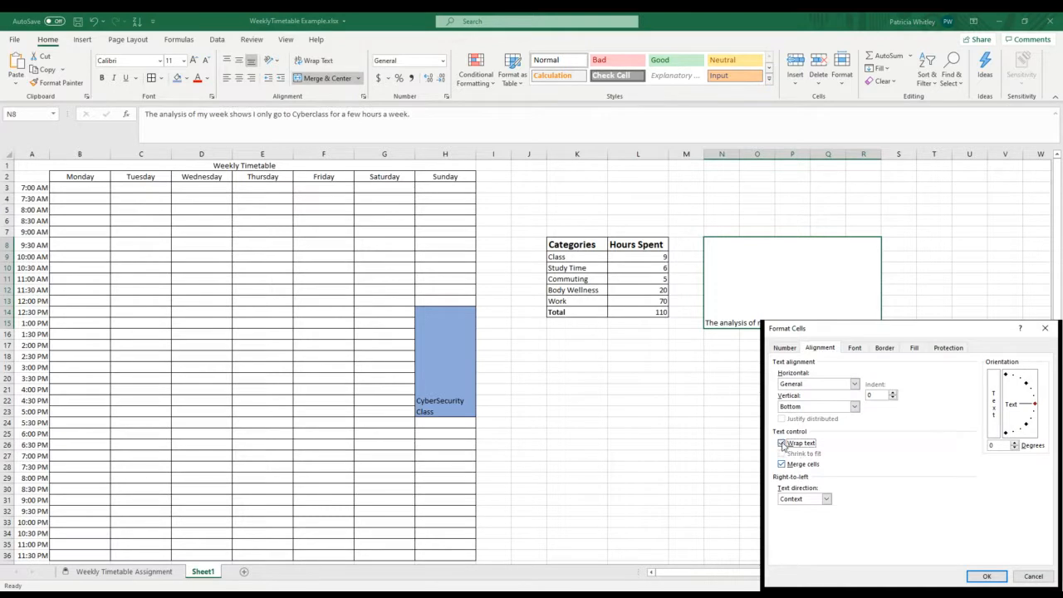
pyautogui.click(986, 576)
# Fill the merged analysis cell N8:R15 with a light gold theme color.
pyautogui.rightClick(791, 286)
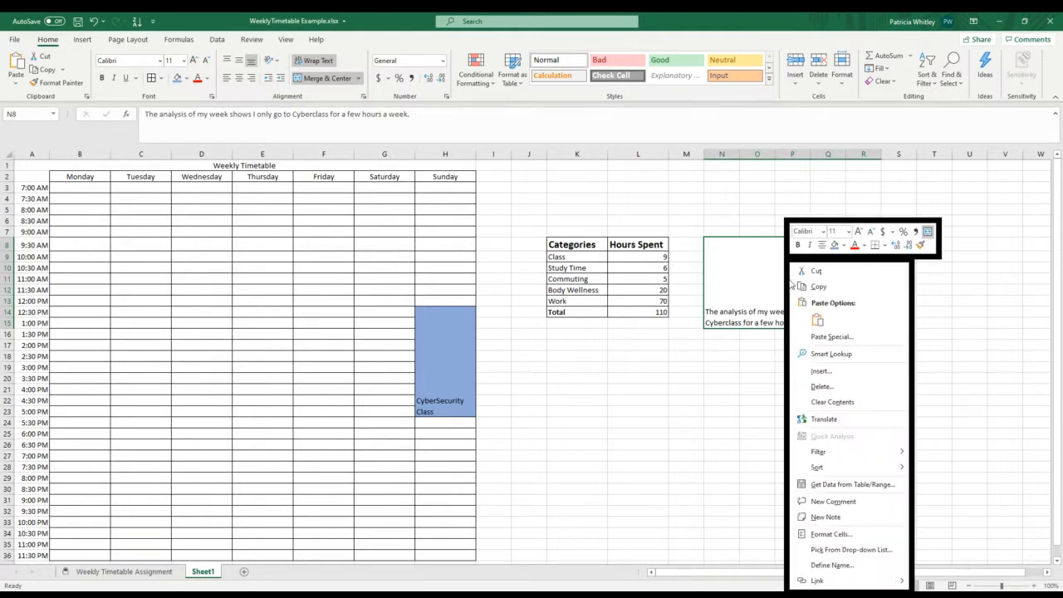
pyautogui.click(843, 245)
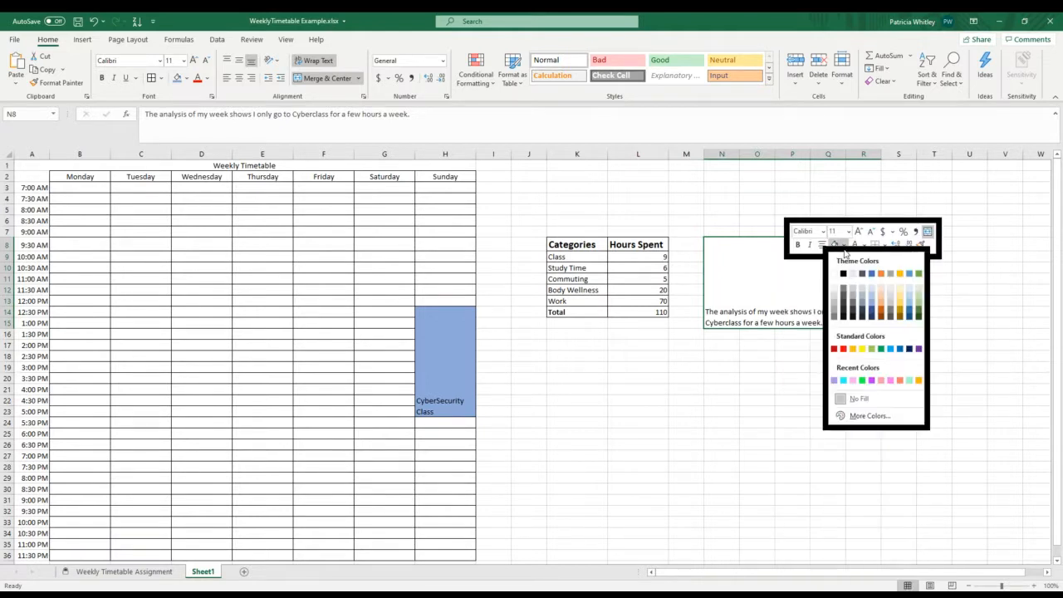
pyautogui.click(900, 285)
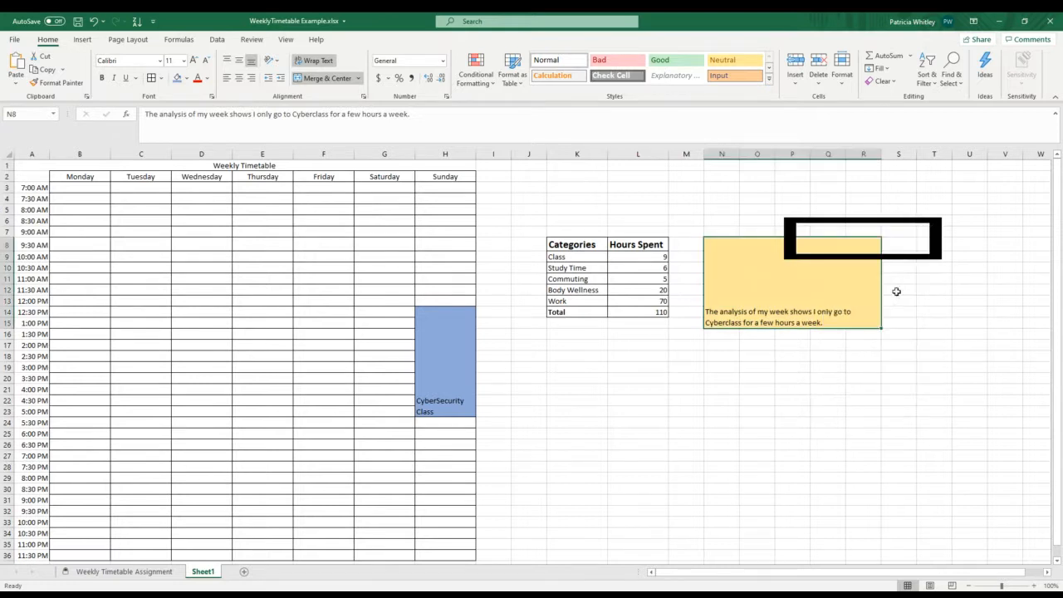
# Fill the whole categories table in K8:L14 with a light green theme color.
pyautogui.moveTo(639, 309); pyautogui.dragTo(568, 246)
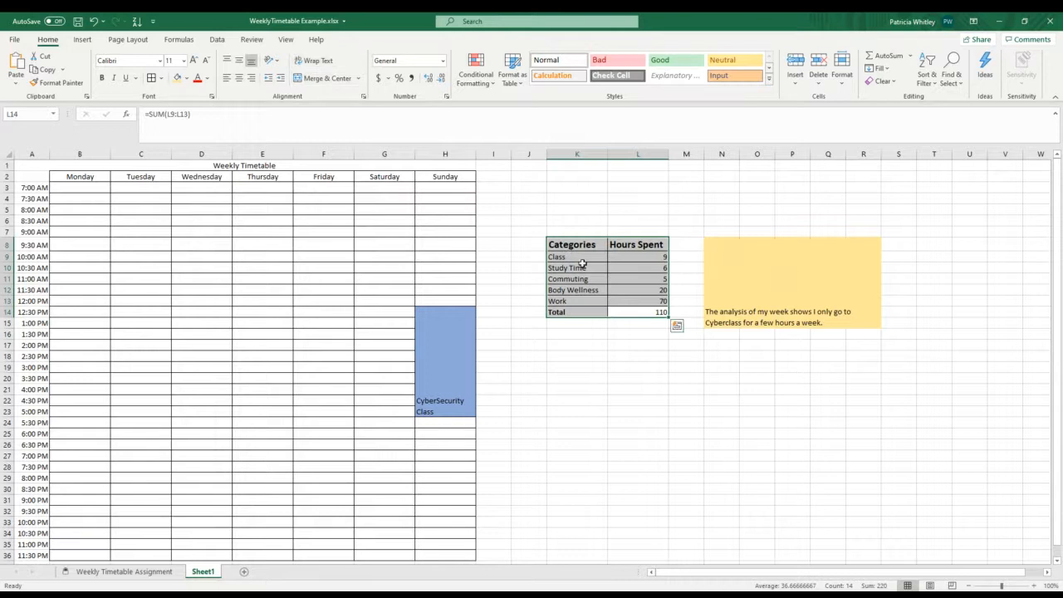
pyautogui.rightClick(582, 263)
pyautogui.click(636, 246)
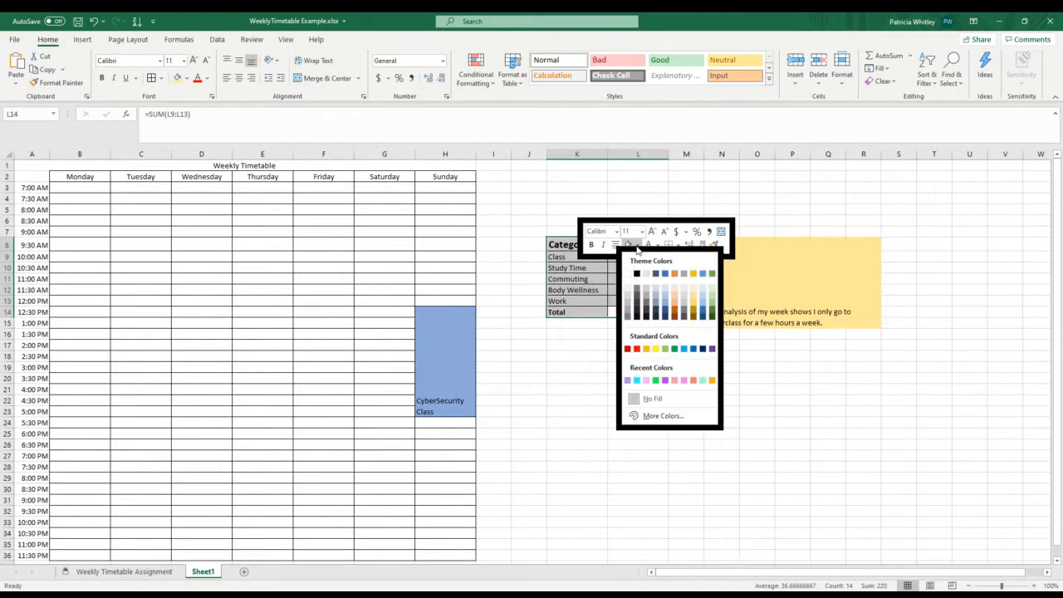
pyautogui.click(711, 285)
pyautogui.click(695, 444)
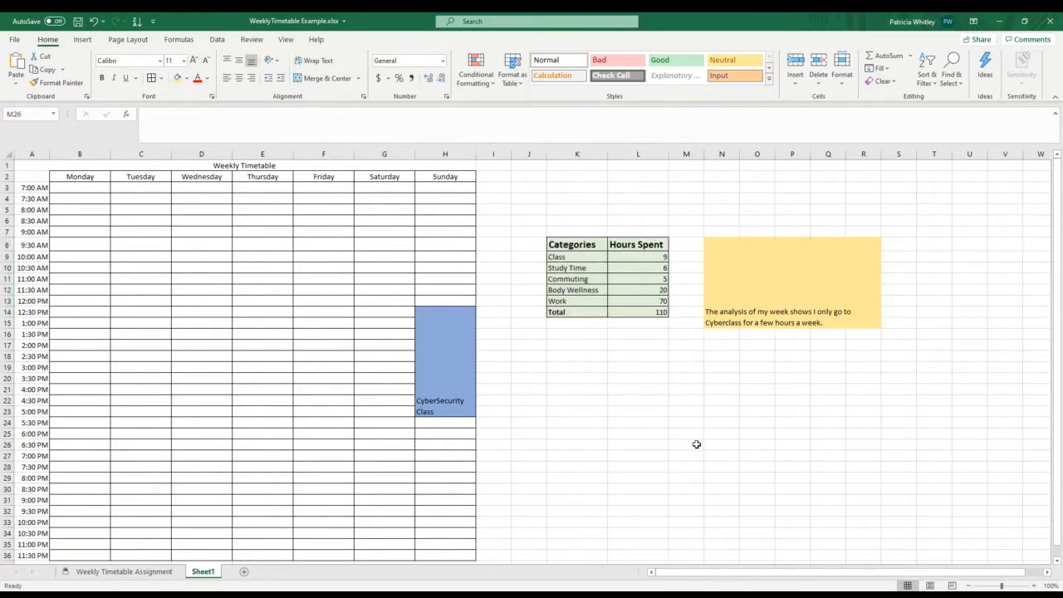